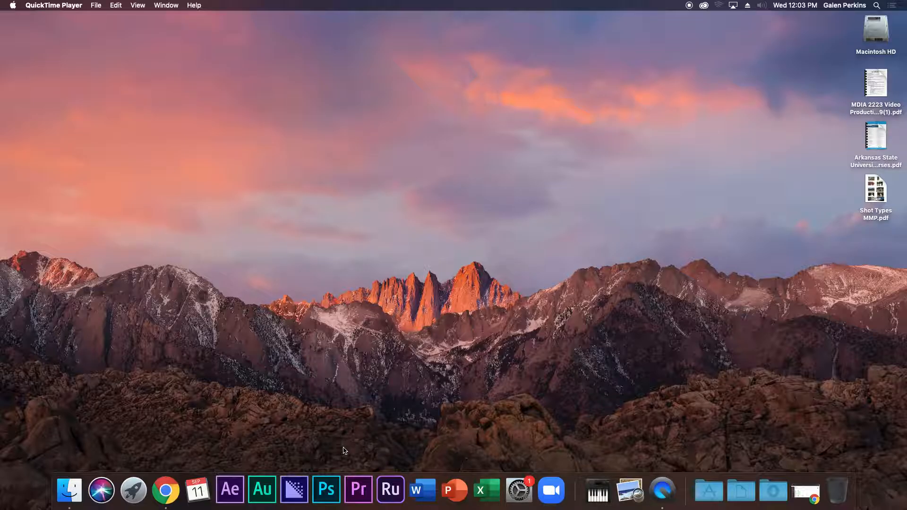
Launch Adobe Premiere Rush CC from its Dock icon.
left_click(395, 490, "alt")
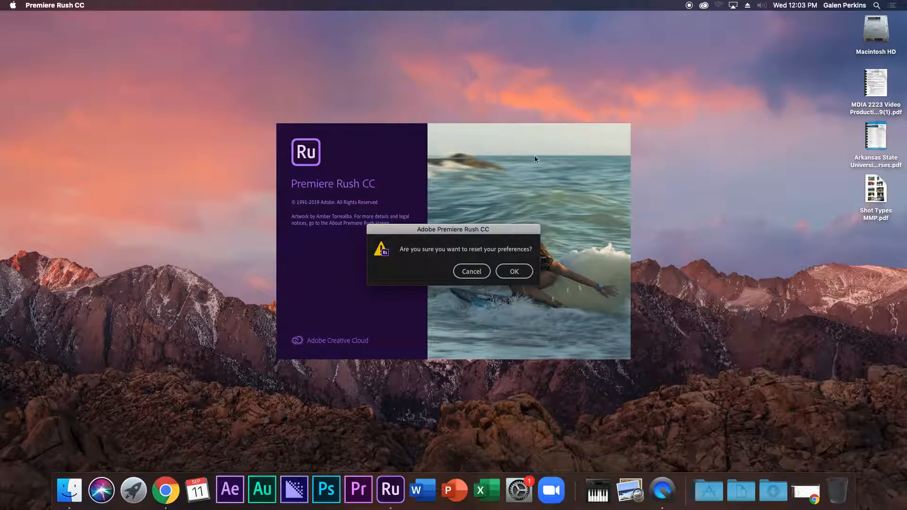
Confirm the preferences reset and bring the Premiere Rush welcome window to the front.
left_click(521, 273)
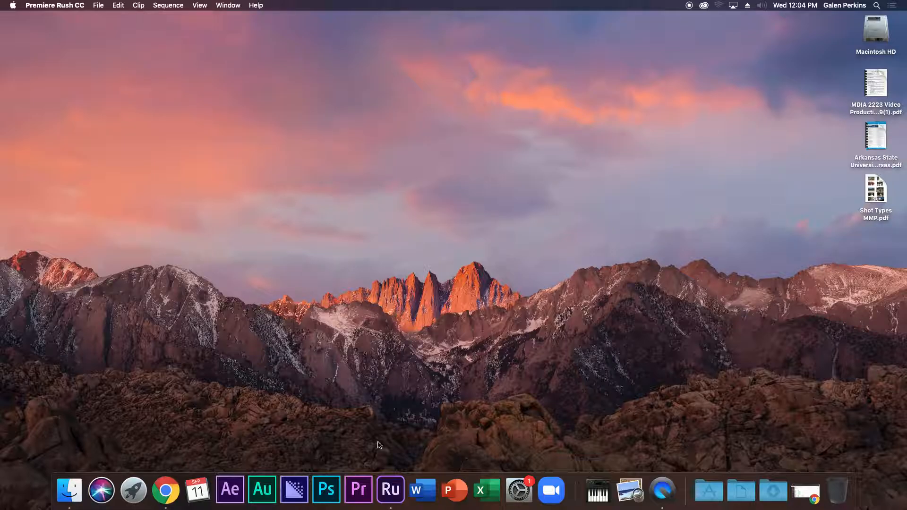
left_click(389, 494)
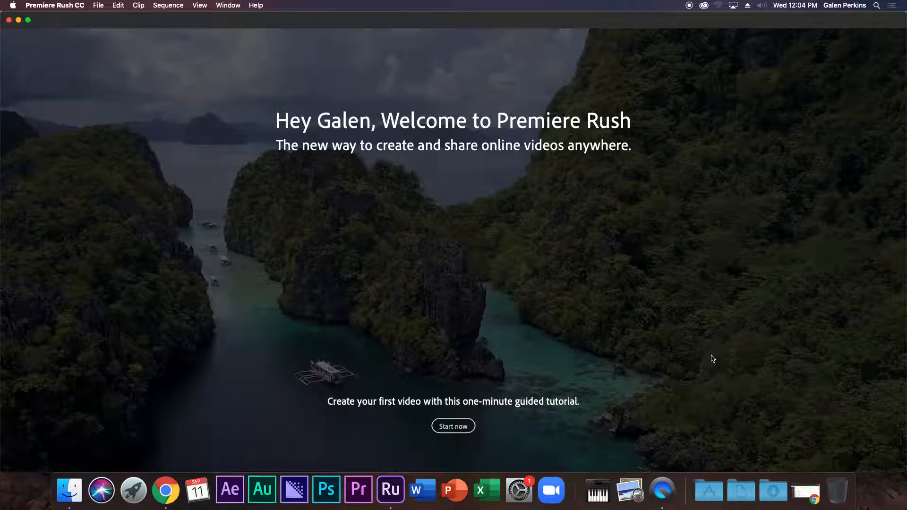
Start the one-minute tutorial and rename the Untitled project to 'B-Roll Montage'.
left_click(453, 426)
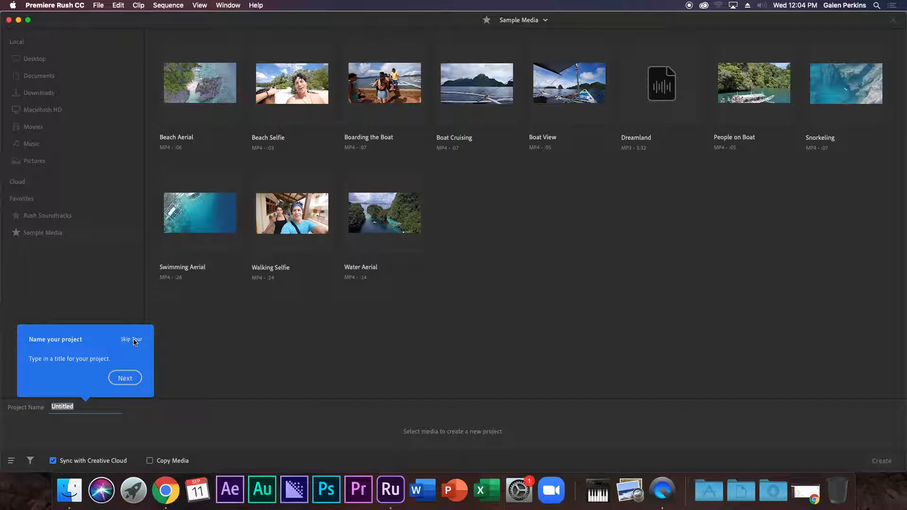
left_click(78, 406)
left_click_drag(81, 406, 45, 400)
left_click(95, 405)
left_click_drag(95, 405, 44, 404)
type("B-Roll Motage")
key("BackSpace")
key("BackSpace")
type("ntage")
left_click(132, 379)
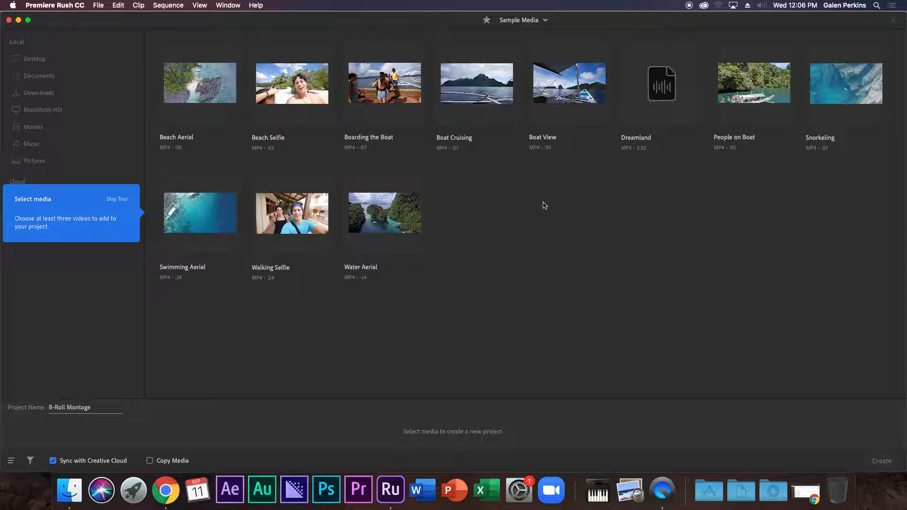
Create the project from Beach Aerial, Boarding the Boat, Boat Cruising, Boat View, People on Boat, Swimming Aerial and Water Aerial.
left_click(223, 83)
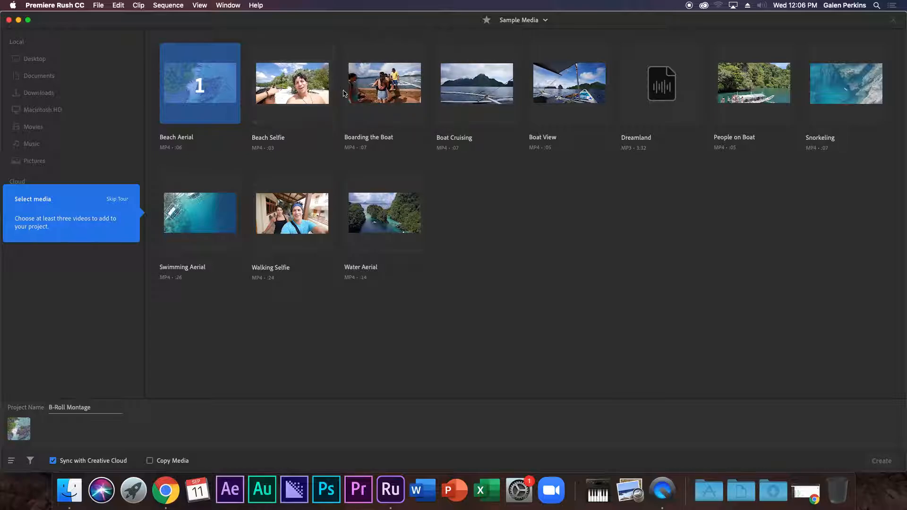
left_click(400, 94)
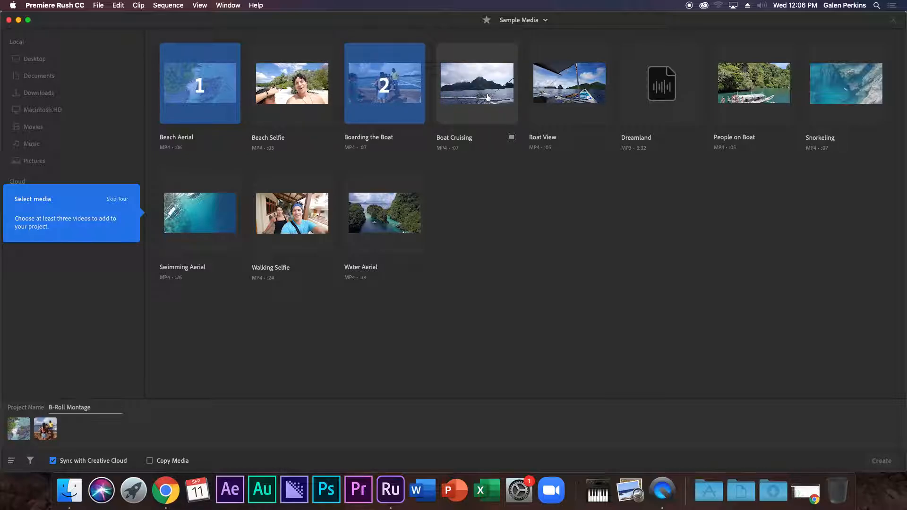
left_click(486, 92)
left_click(558, 99)
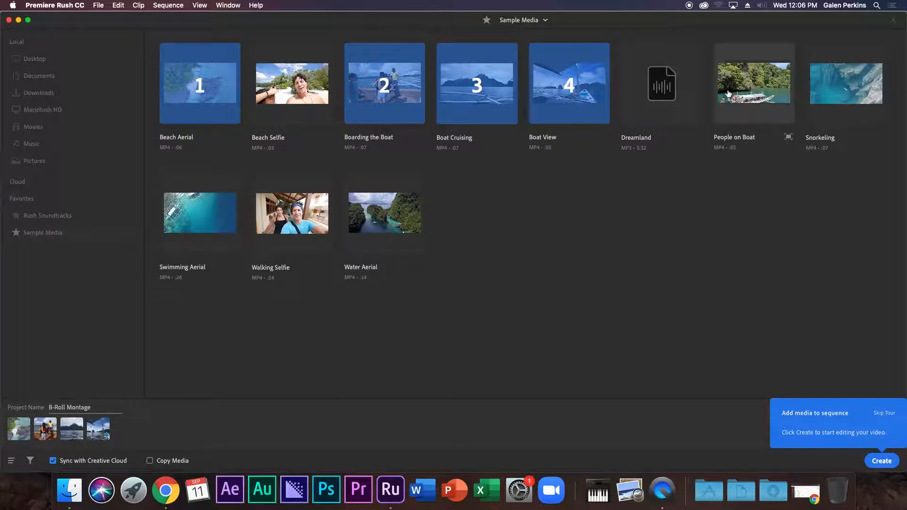
left_click(768, 95)
left_click(845, 89)
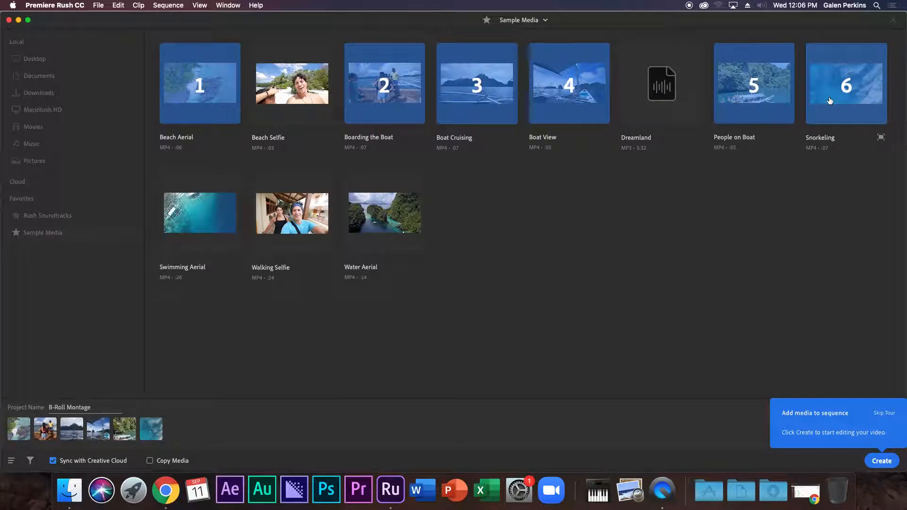
left_click(215, 228)
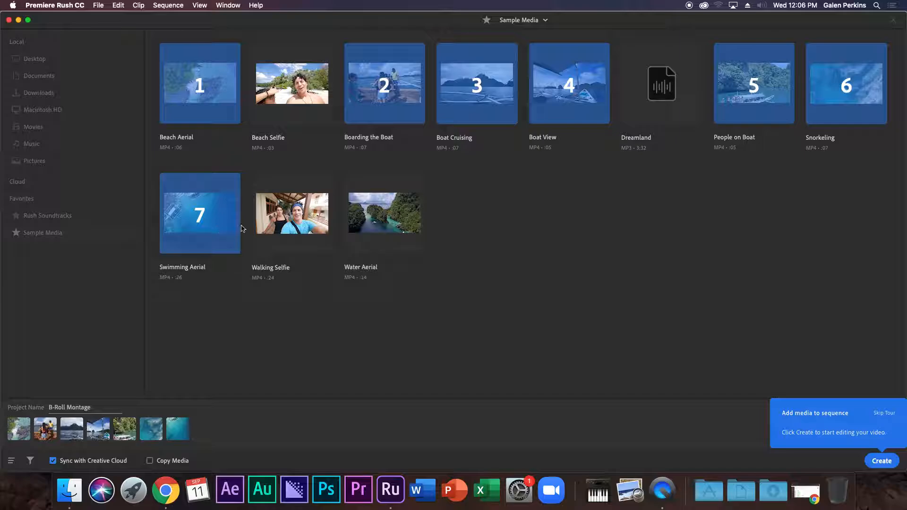
left_click(387, 230)
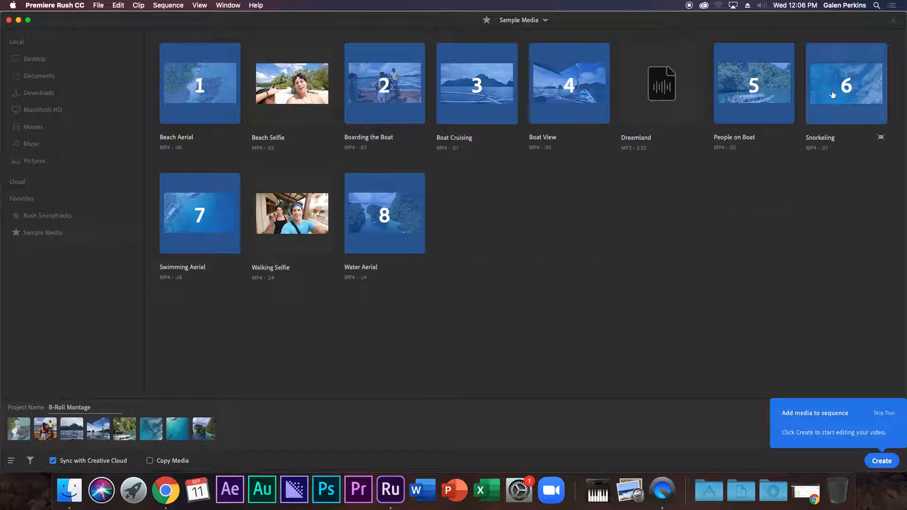
left_click(830, 94)
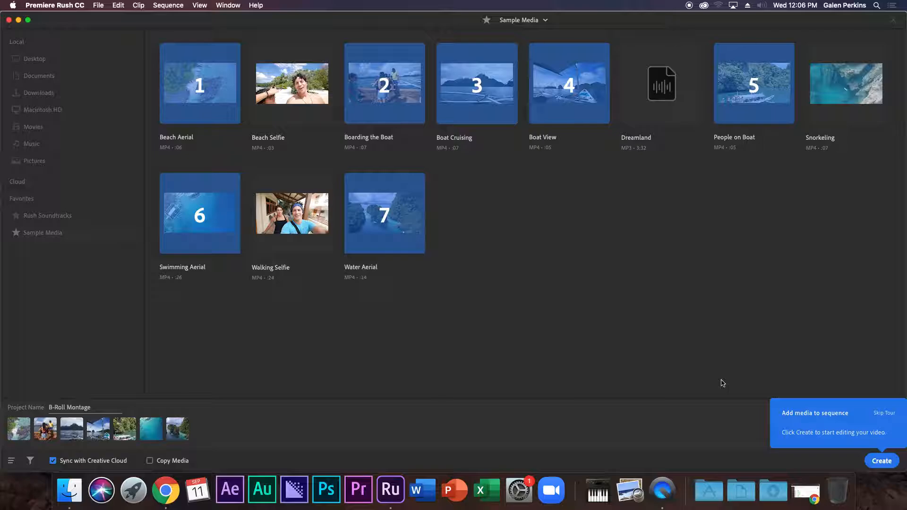
left_click(884, 465)
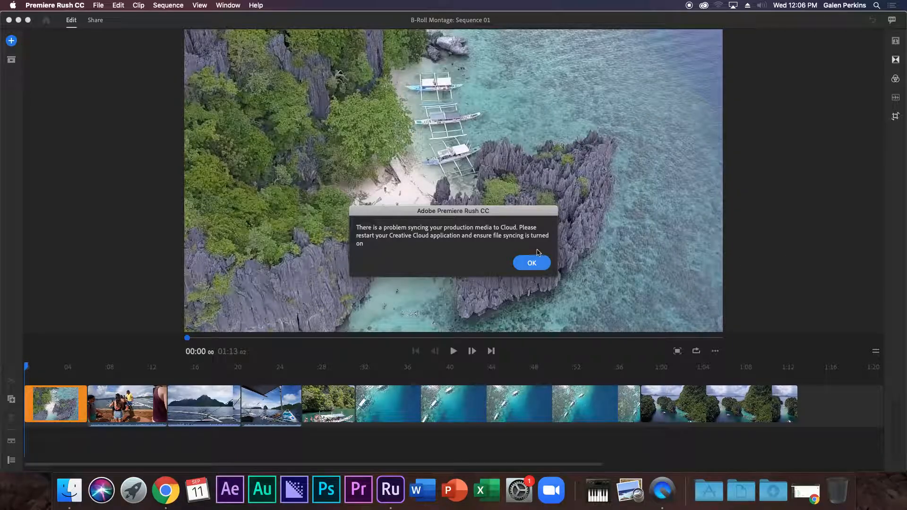
Dismiss the cloud sync error and scrub the playhead along the seven-clip timeline.
left_click(536, 261)
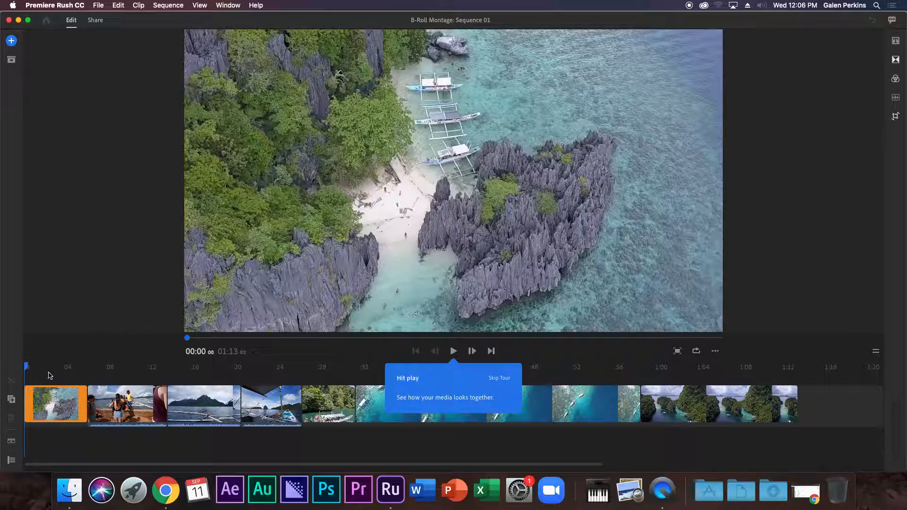
left_click_drag(27, 369, 4, 358)
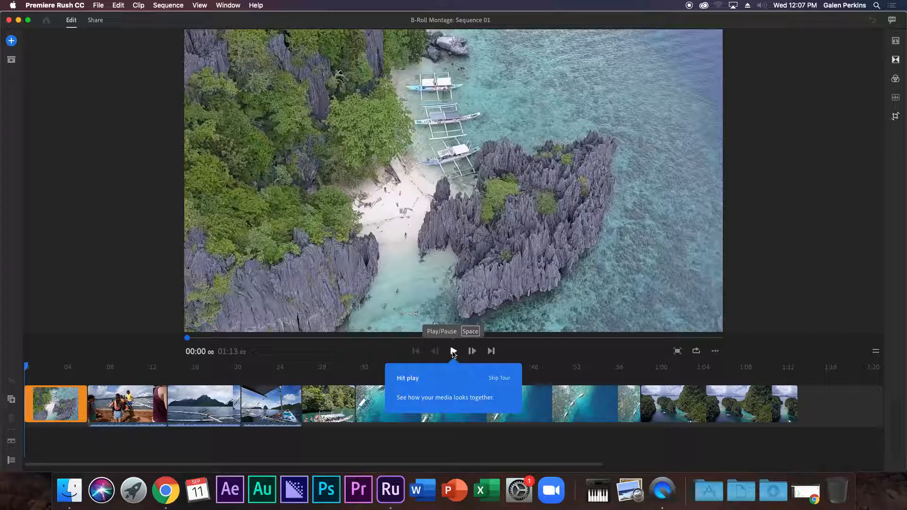
Split the opening aerial clip at 00:02.
left_click(453, 351)
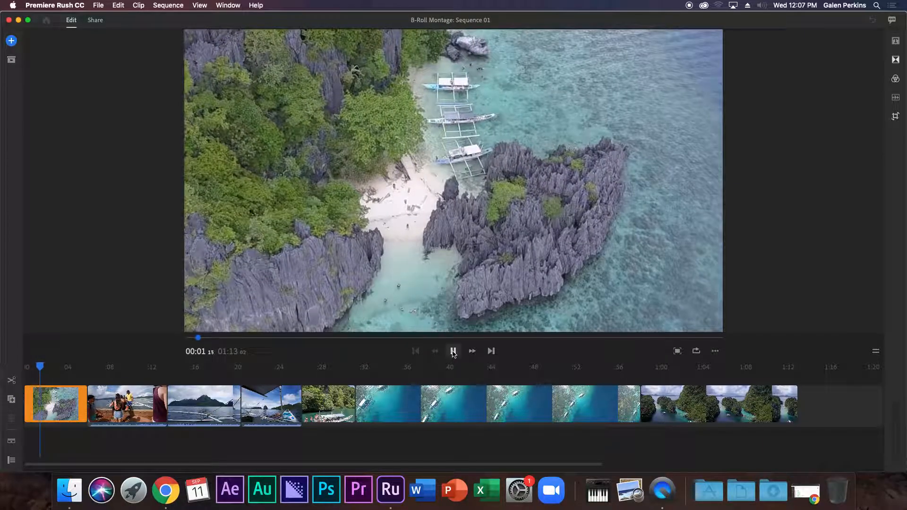
left_click(453, 351)
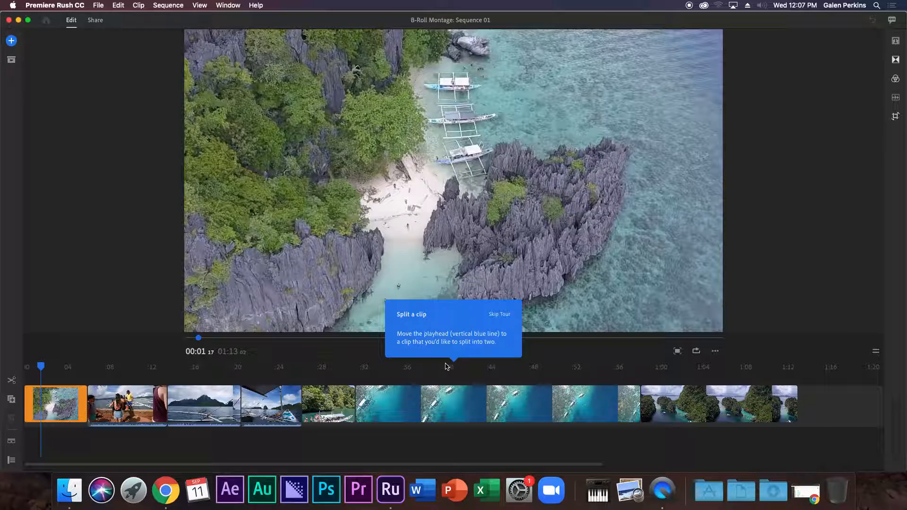
left_click_drag(50, 365, 54, 368)
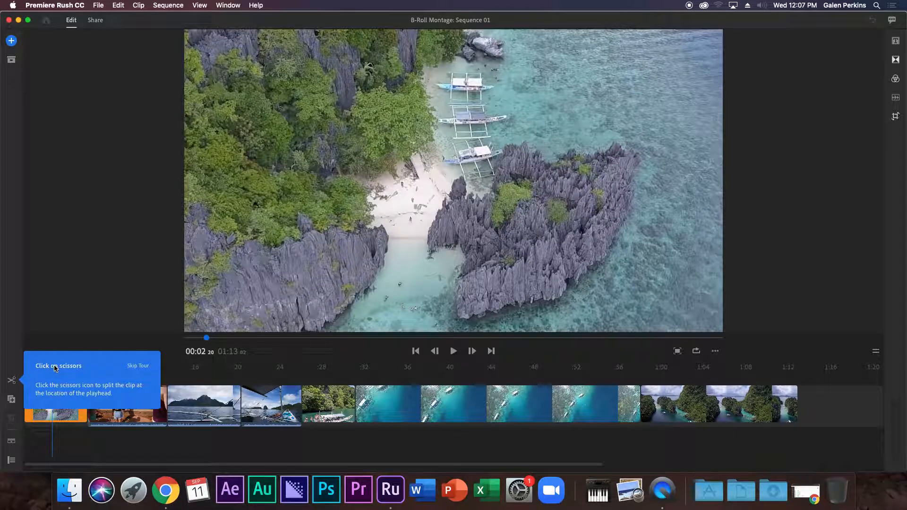
left_click(11, 380)
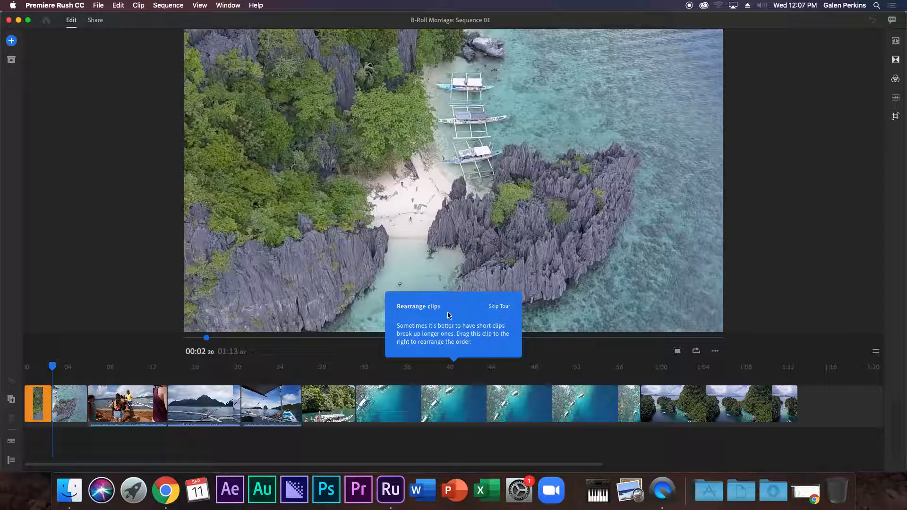
Move Boat View after the long aerial clip and shorten that clip, bringing the sequence to 01:02.
left_click_drag(279, 402, 605, 417)
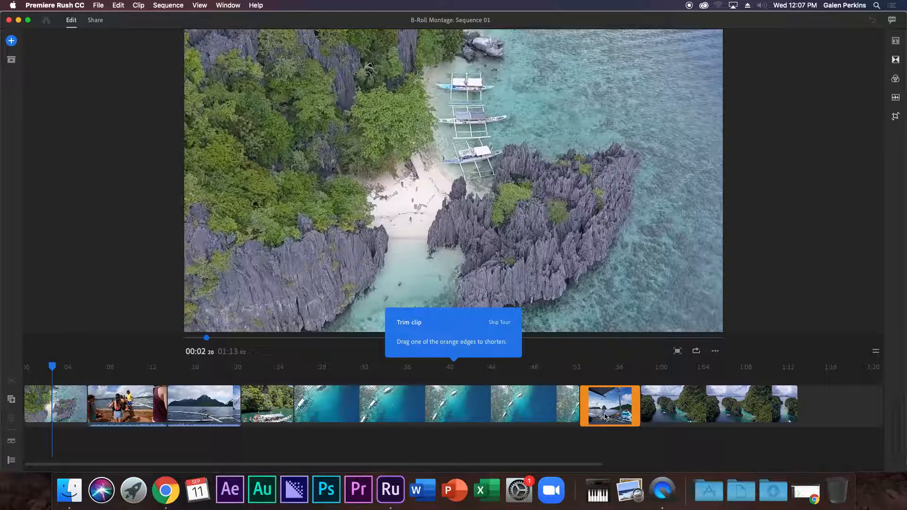
left_click(578, 396)
left_click_drag(578, 395, 467, 387)
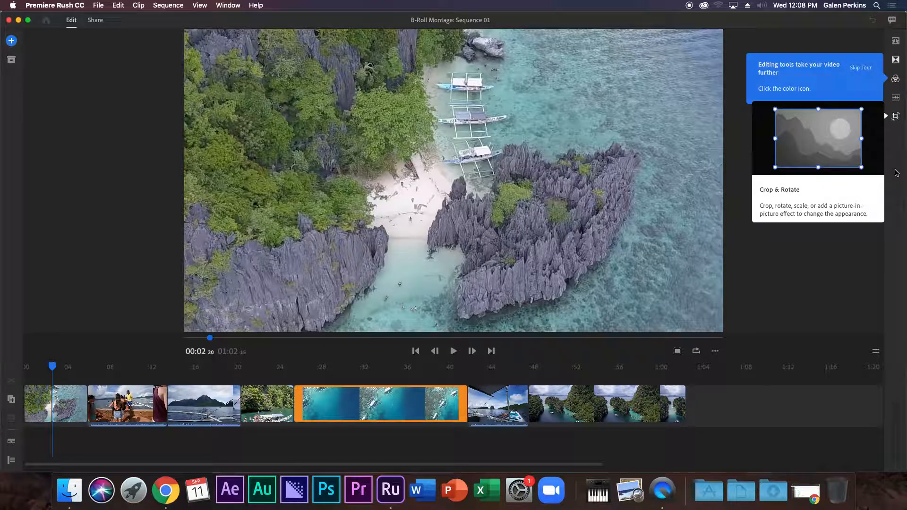
left_click(858, 72)
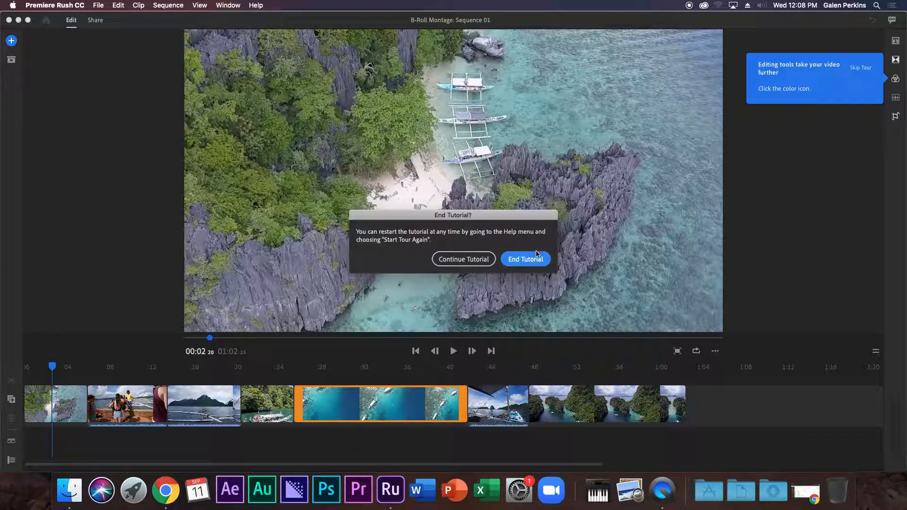
End the tutorial and trim the last lagoon clip's end to the 01:00 playhead.
left_click(518, 259)
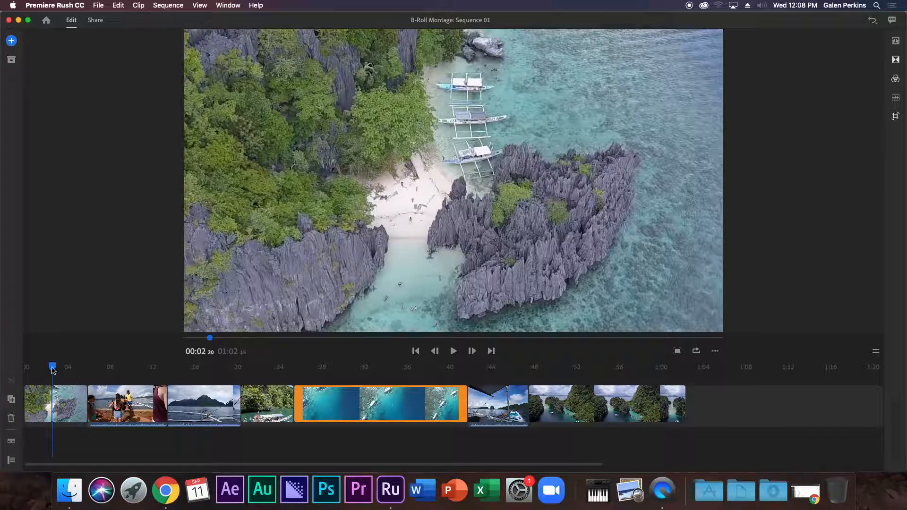
left_click_drag(53, 371, 465, 371)
left_click_drag(511, 419, 664, 408)
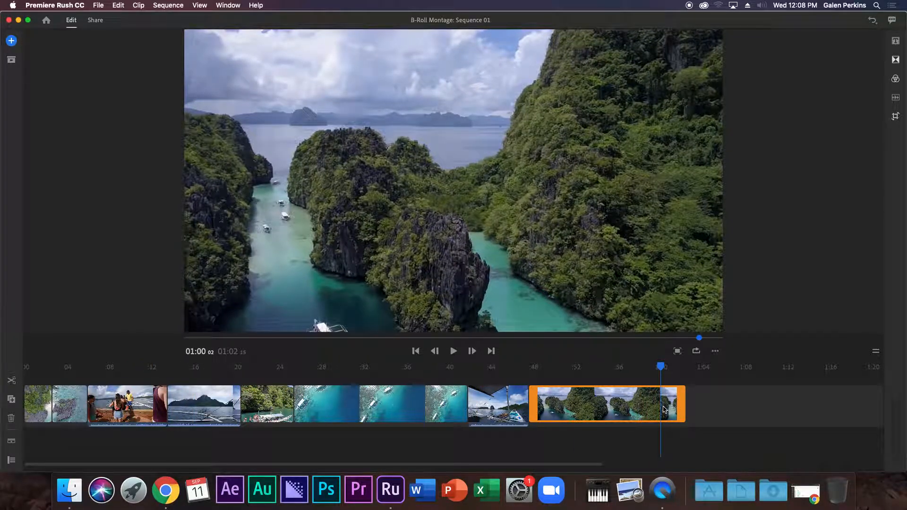
key("Left")
key("Left")
key("Left")
left_click_drag(665, 367, 665, 368)
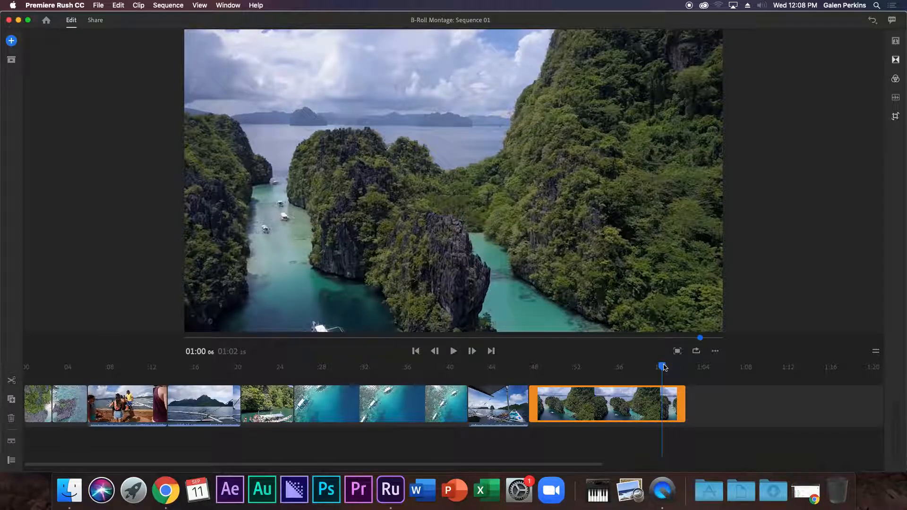
key("Left")
key("Left")
key("Left")
left_click_drag(681, 393, 663, 367)
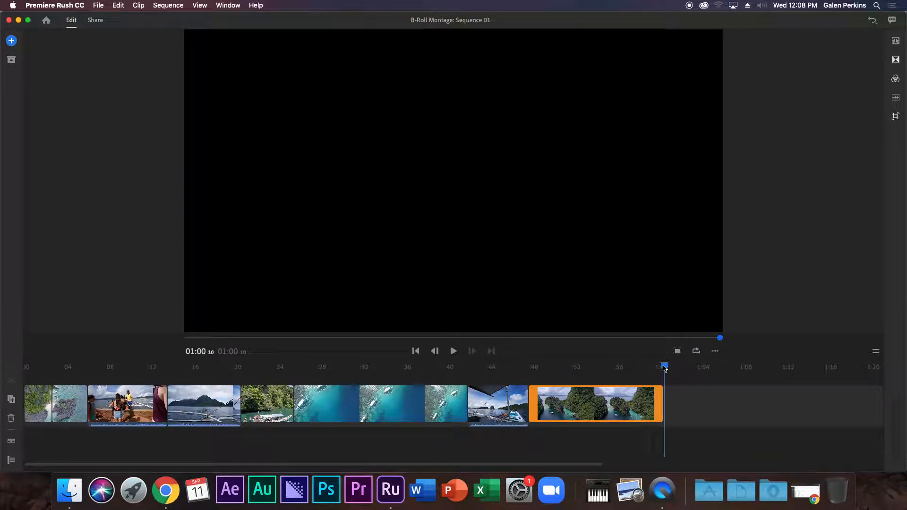
left_click(48, 404)
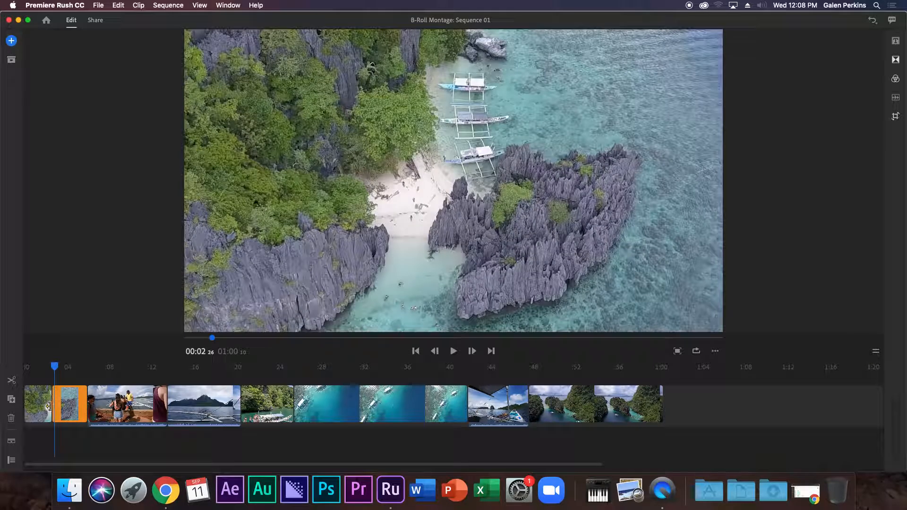
left_click_drag(41, 402, 70, 405)
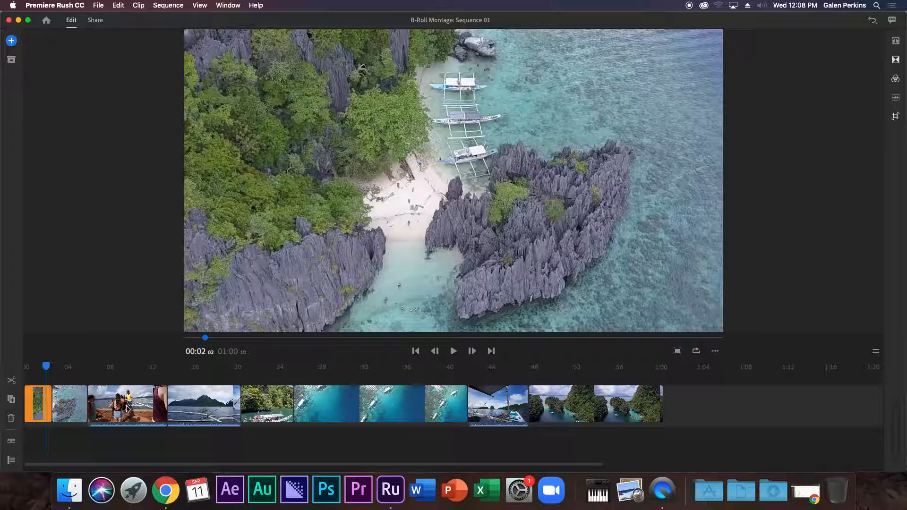
left_click_drag(127, 409, 126, 409)
left_click(244, 410)
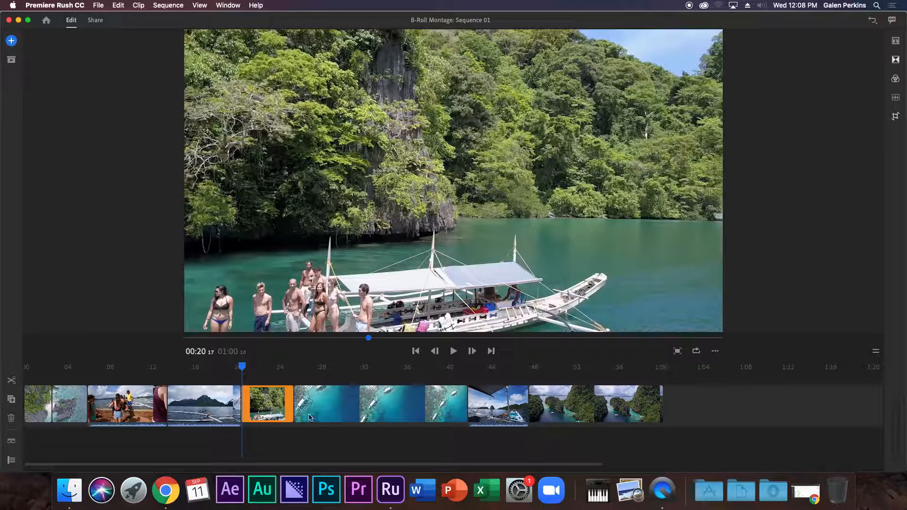
left_click(309, 417)
left_click(465, 419)
left_click(595, 416)
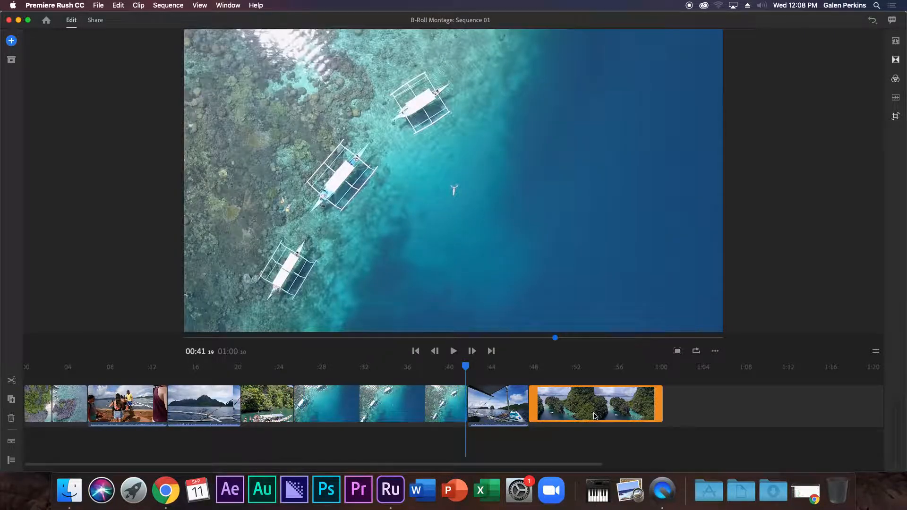
left_click_drag(562, 412, 71, 408)
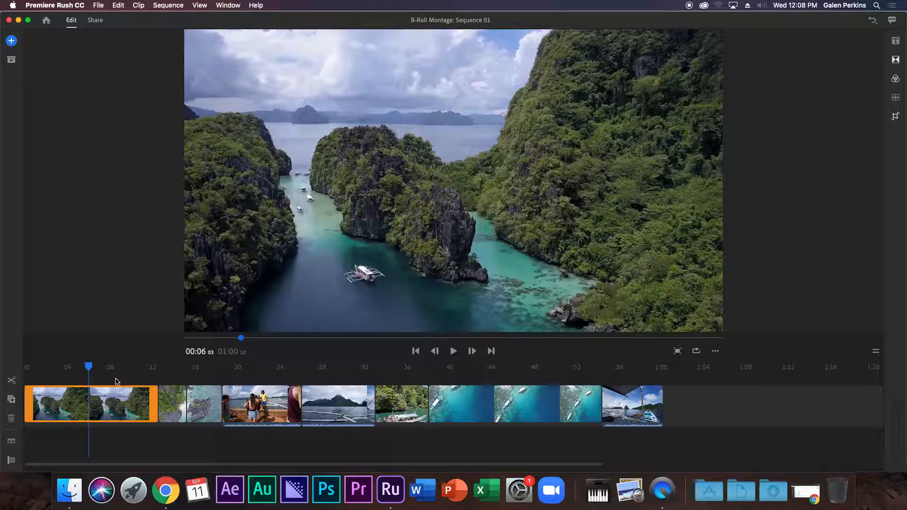
left_click_drag(90, 369, 27, 368)
key("space")
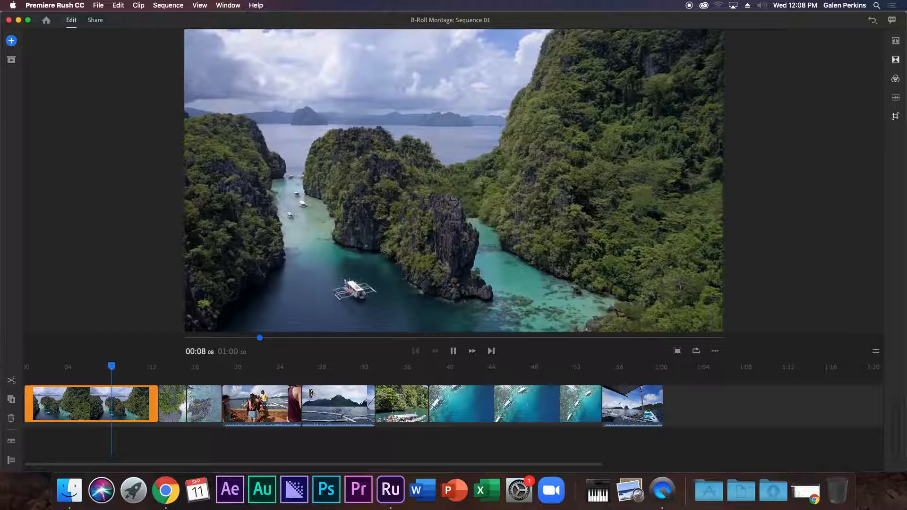
Preview the boat-boarding clip and open its Transform settings at 00:23.
left_click(251, 376)
key("space")
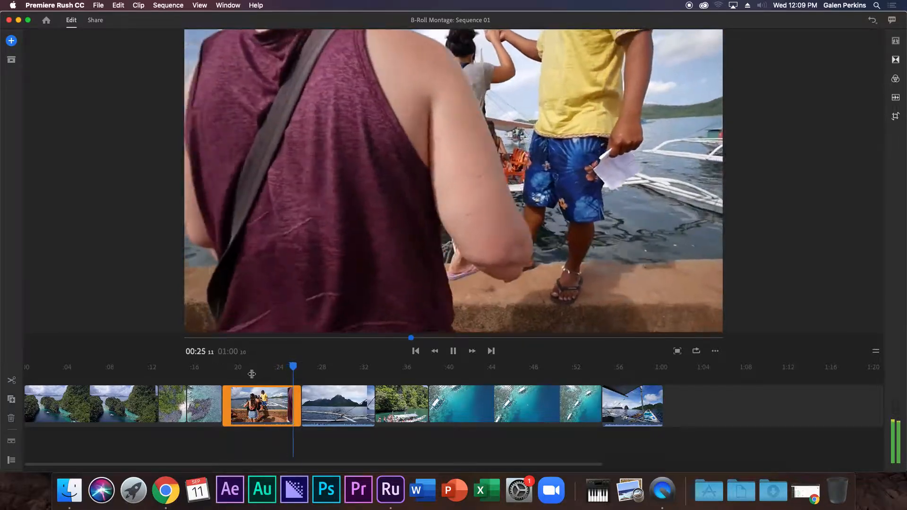
key("space")
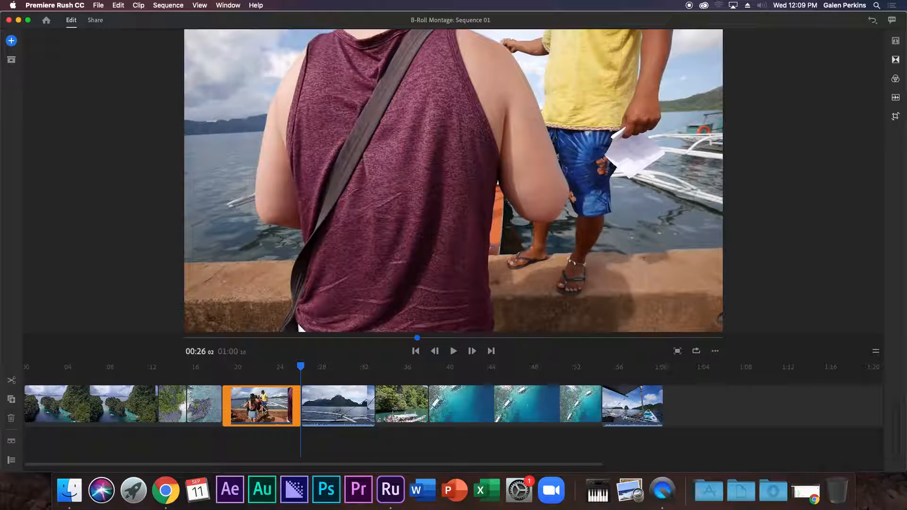
left_click(270, 408)
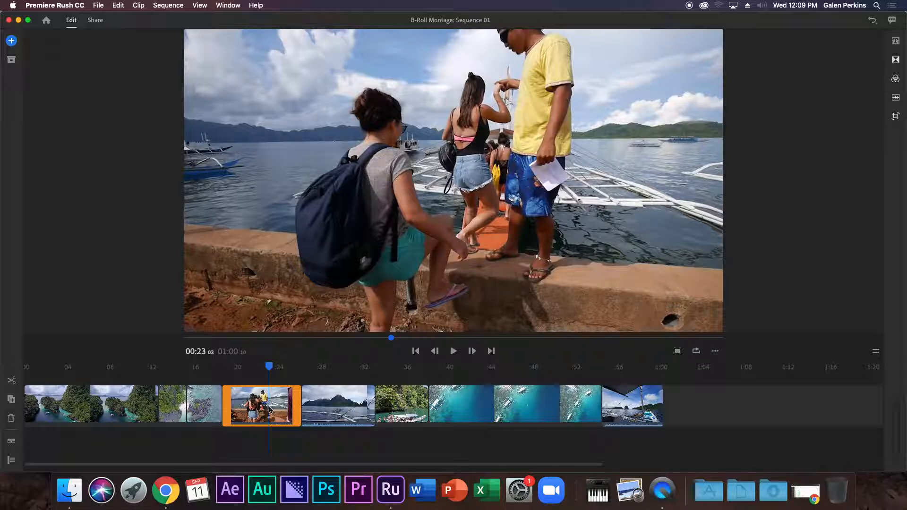
double_click(269, 408)
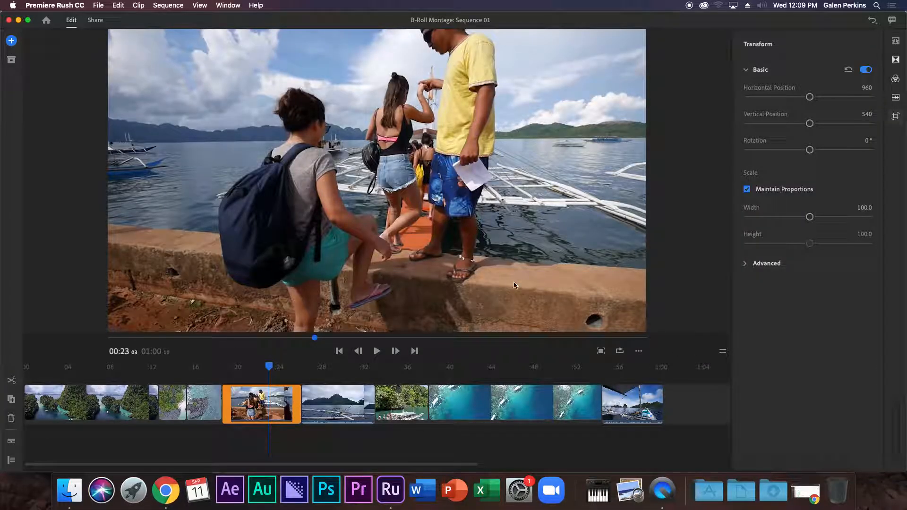
Tick Mute in the boarding clip's audio settings and play back from about 00:21 to check.
left_click(895, 97)
left_click(747, 114)
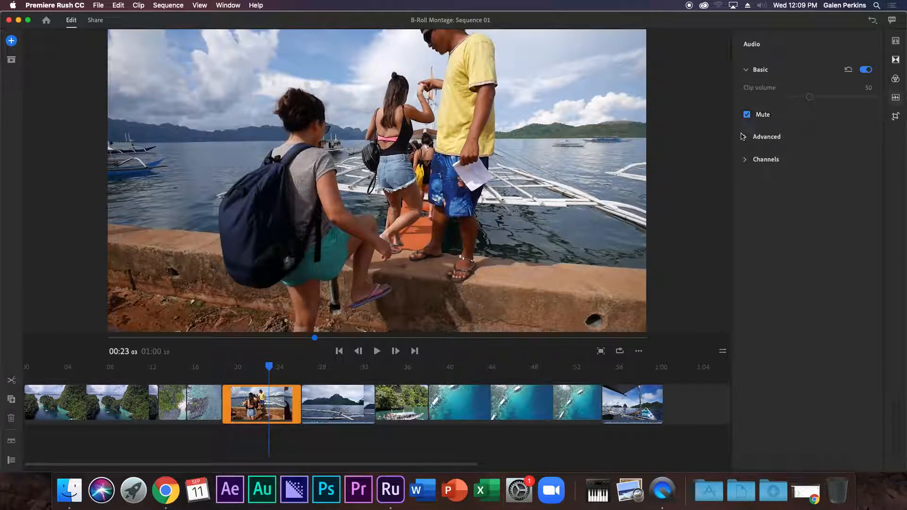
left_click_drag(268, 369, 247, 368)
key("space")
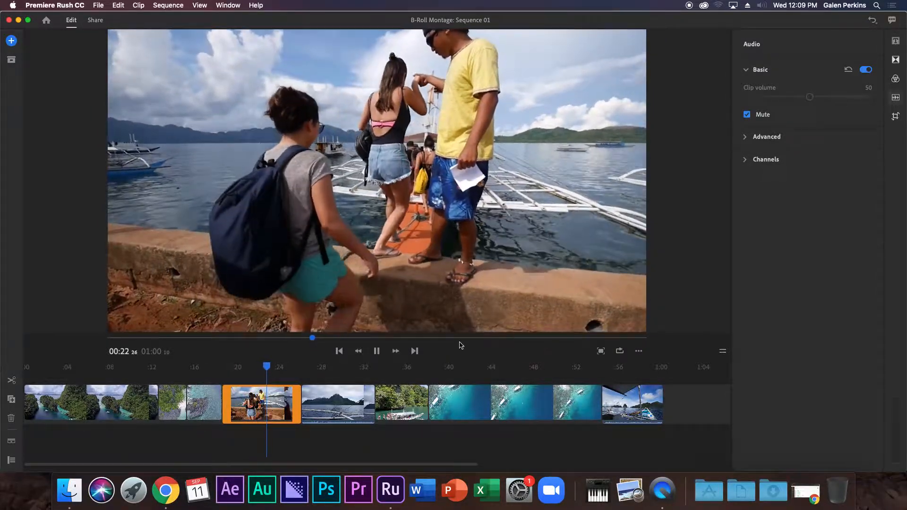
key("space")
key("space")
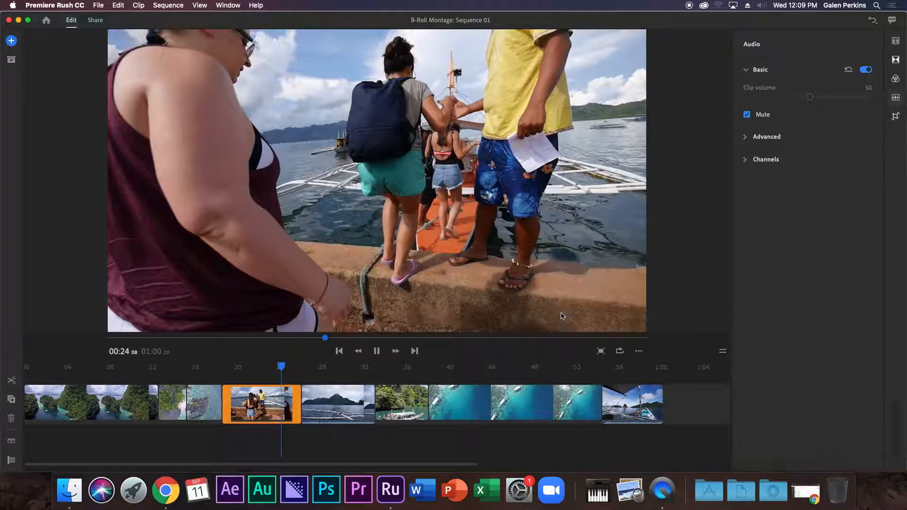
key("space")
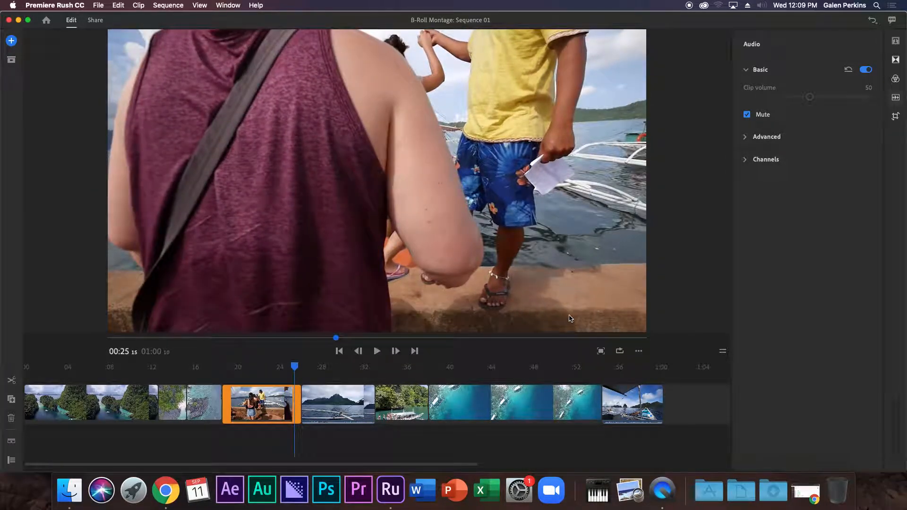
left_click(342, 390)
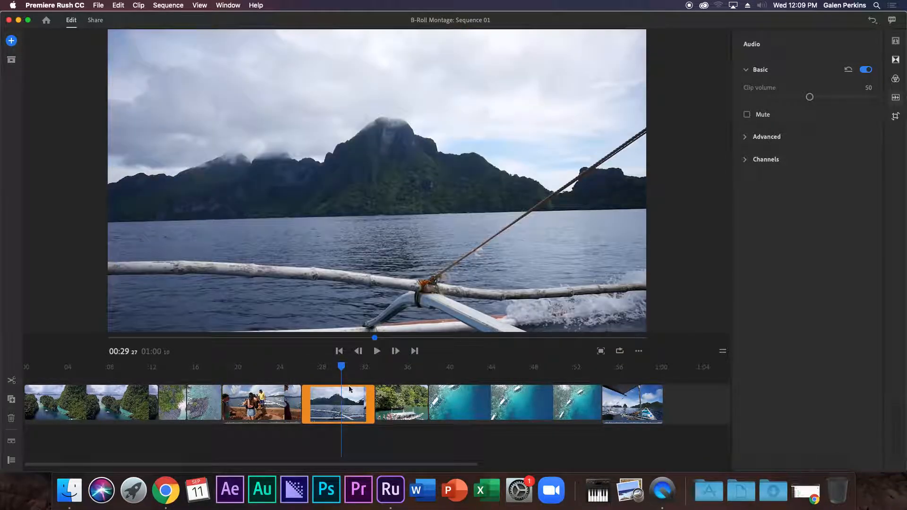
left_click(337, 379)
left_click_drag(341, 367, 232, 370)
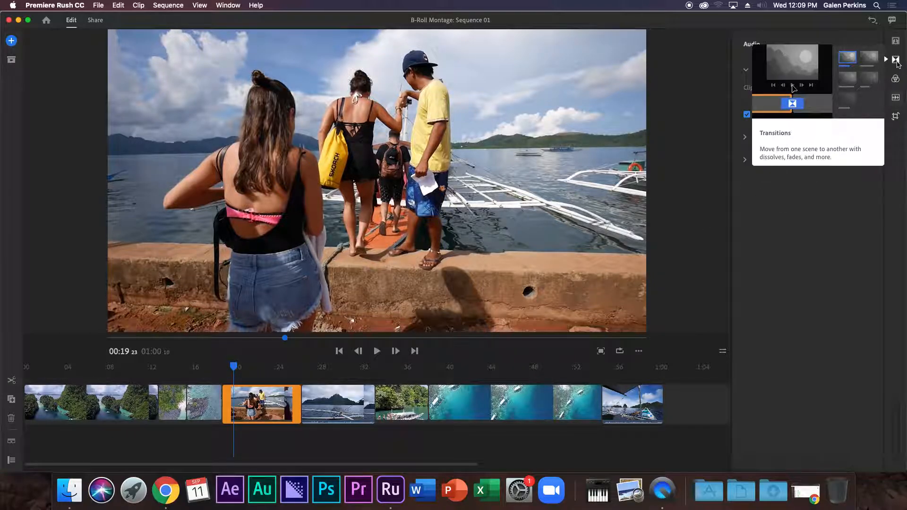
Apply a Cross Dissolve transition at the start of the boarding clip.
left_click(897, 62)
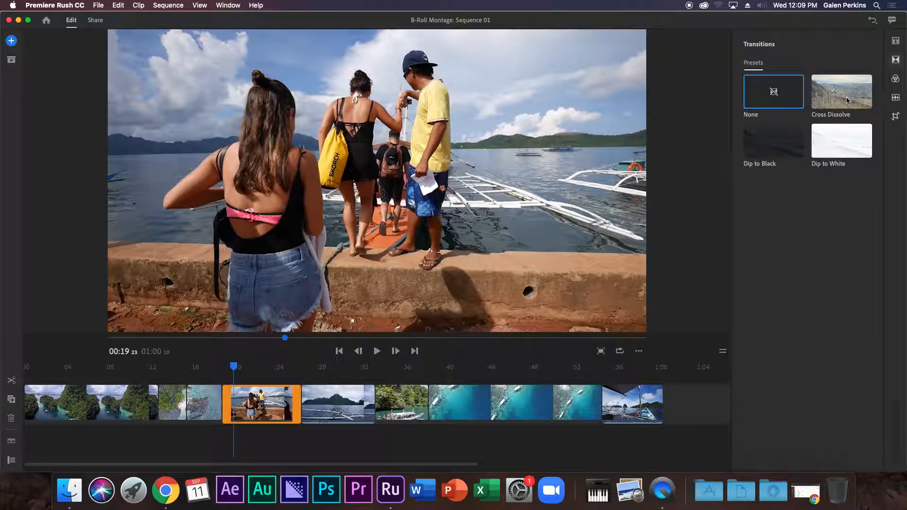
left_click_drag(855, 135, 858, 154)
left_click(852, 96)
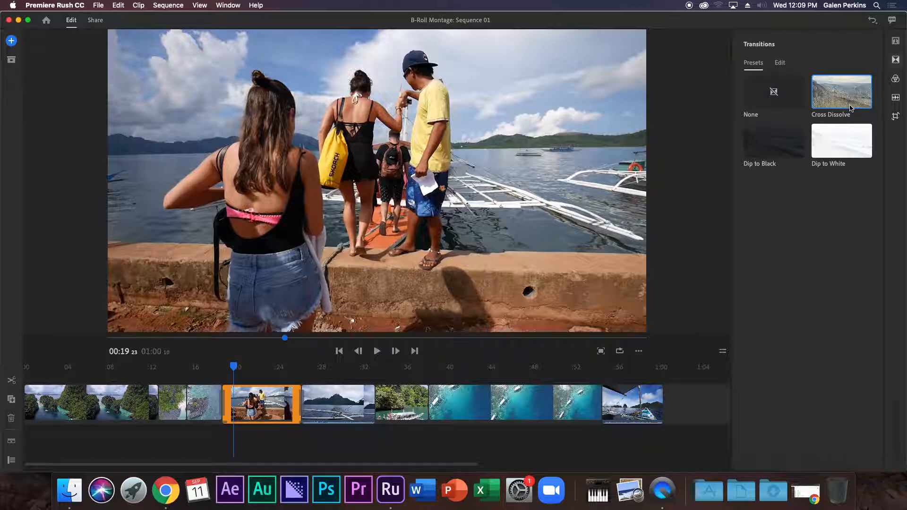
left_click_drag(853, 99, 234, 415)
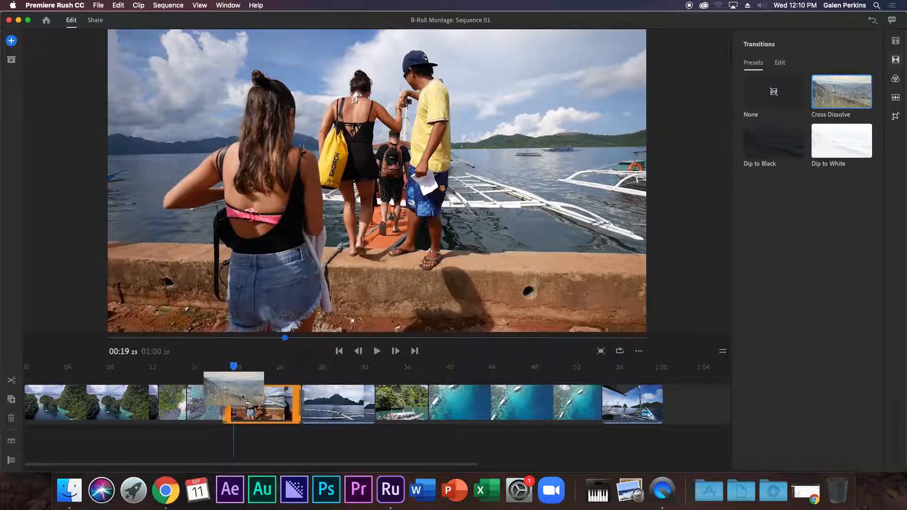
left_click_drag(231, 415, 231, 415)
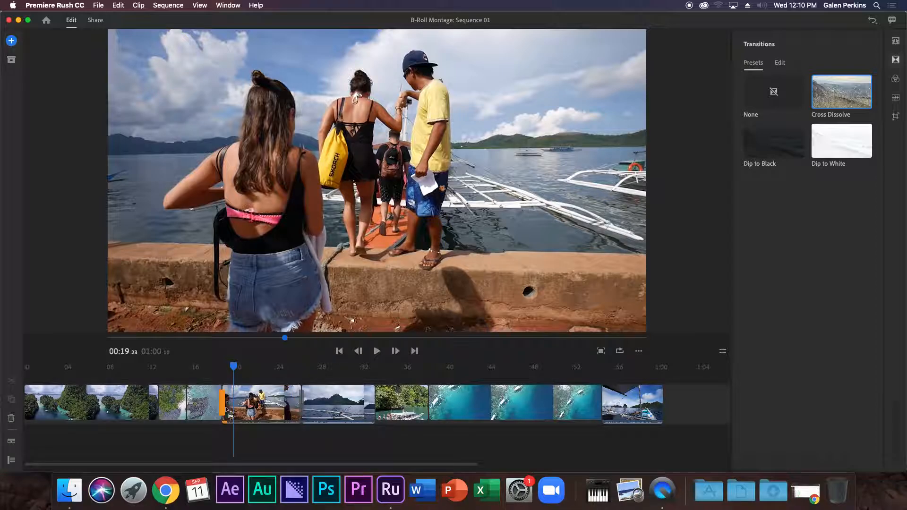
left_click_drag(233, 366, 269, 372)
Add Cross Dissolve at the boarding clip's end and at the start of the first clip.
mouse_move(831, 97)
left_mouse_down()
mouse_move(279, 397)
mouse_move(306, 414)
left_mouse_up()
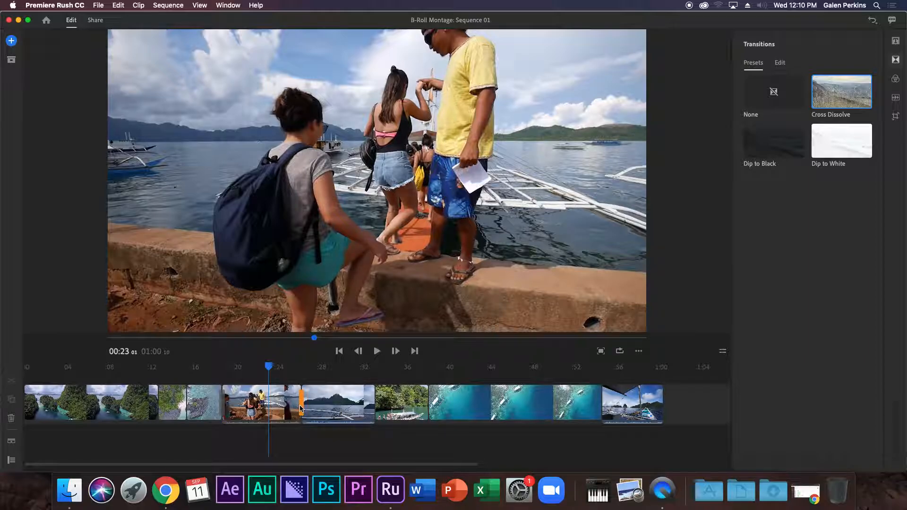
left_click_drag(270, 373, 2, 363)
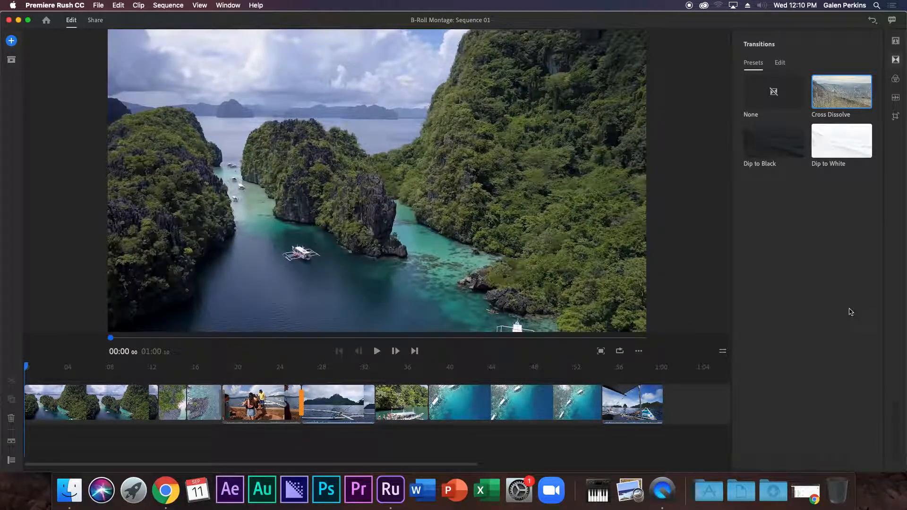
mouse_move(842, 98)
left_mouse_down()
mouse_move(181, 238)
mouse_move(41, 407)
mouse_move(29, 404)
left_mouse_up()
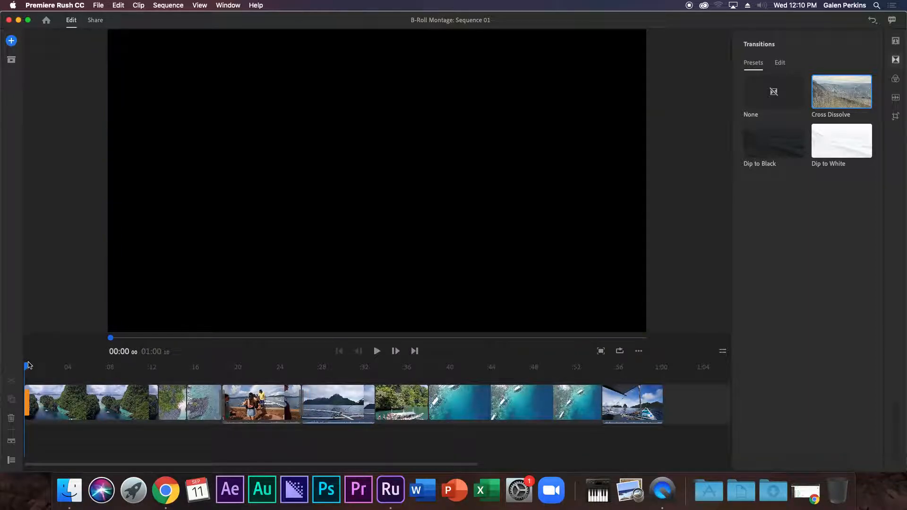
Preview the opening fade-in, then move the playhead to 00:08 in the lagoon clip.
key("space")
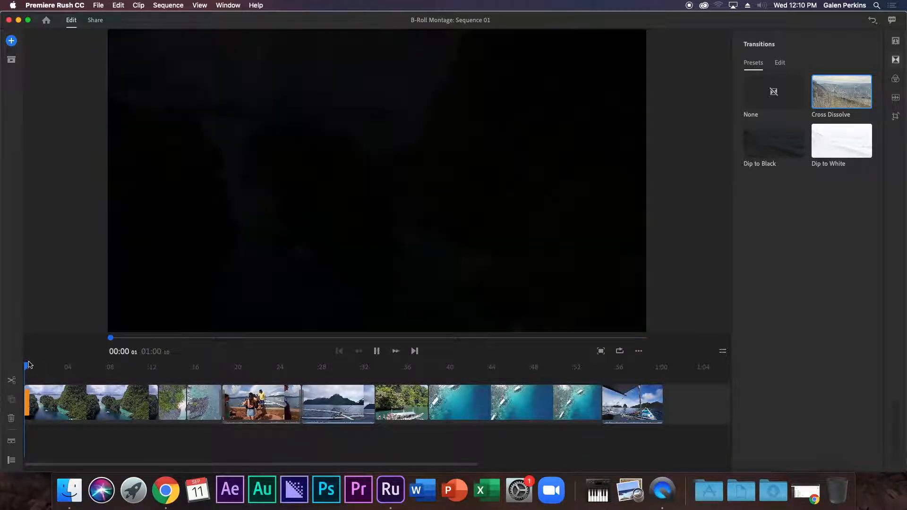
key("space")
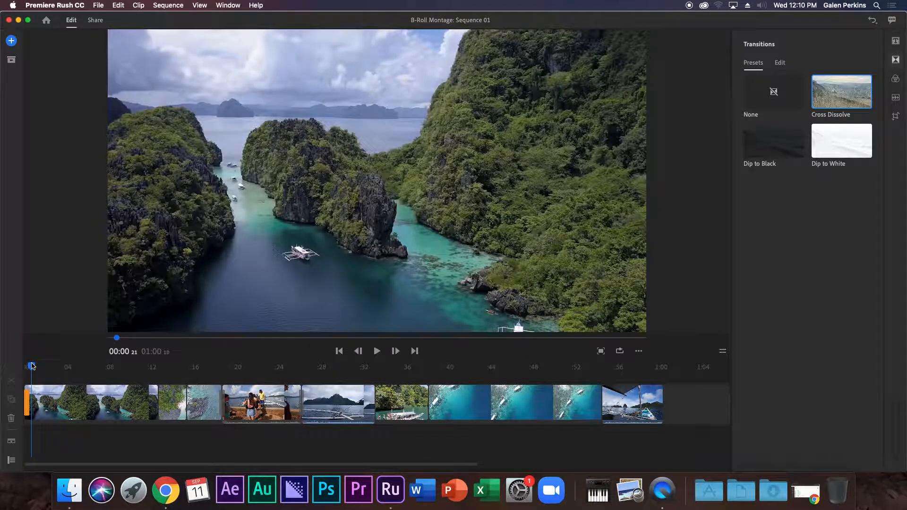
left_click_drag(31, 366, 109, 367)
Add Cross Dissolve at each remaining clip boundary and at the end of the last clip.
mouse_move(843, 92)
left_mouse_down()
mouse_move(791, 105)
mouse_move(163, 366)
mouse_move(146, 412)
mouse_move(163, 418)
mouse_move(157, 410)
left_mouse_up()
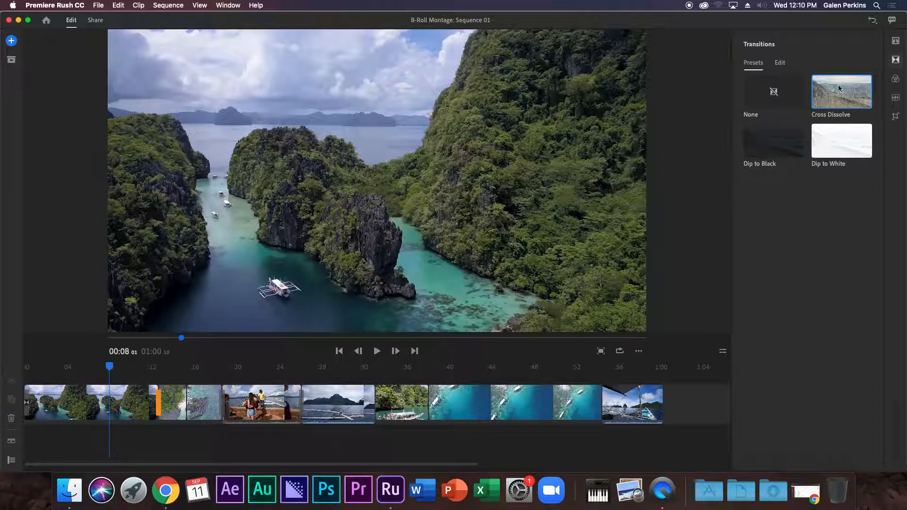
mouse_move(839, 87)
left_mouse_down()
mouse_move(291, 404)
mouse_move(301, 405)
left_mouse_up()
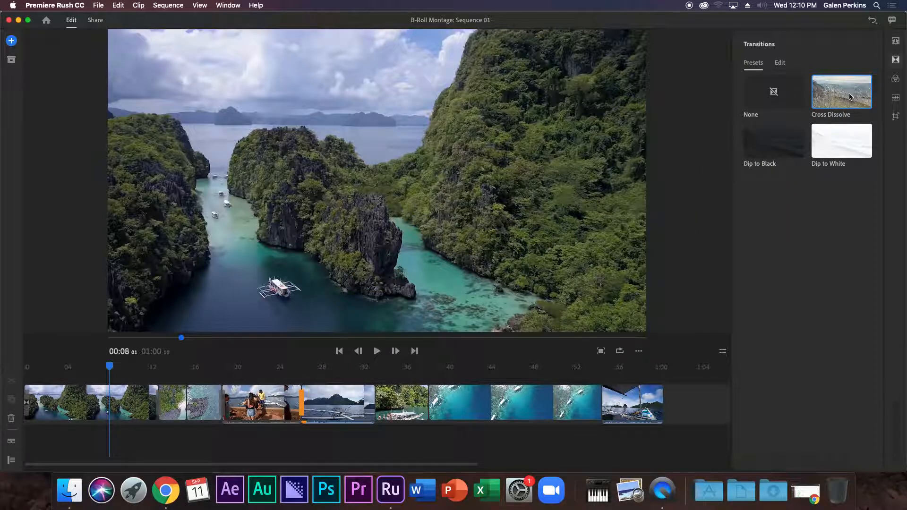
mouse_move(849, 97)
left_mouse_down()
mouse_move(725, 108)
mouse_move(491, 340)
mouse_move(392, 396)
mouse_move(384, 414)
left_mouse_up()
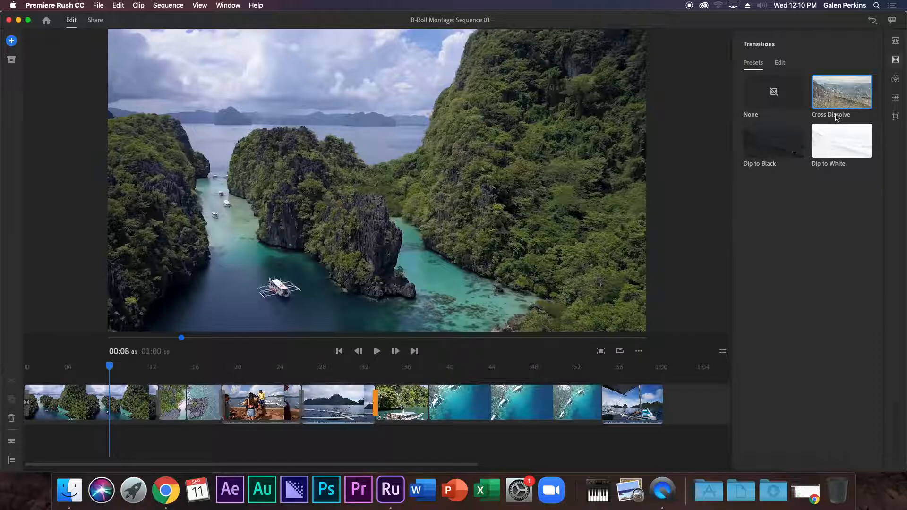
mouse_move(836, 117)
left_mouse_down()
mouse_move(699, 174)
mouse_move(416, 385)
mouse_move(420, 405)
left_mouse_up()
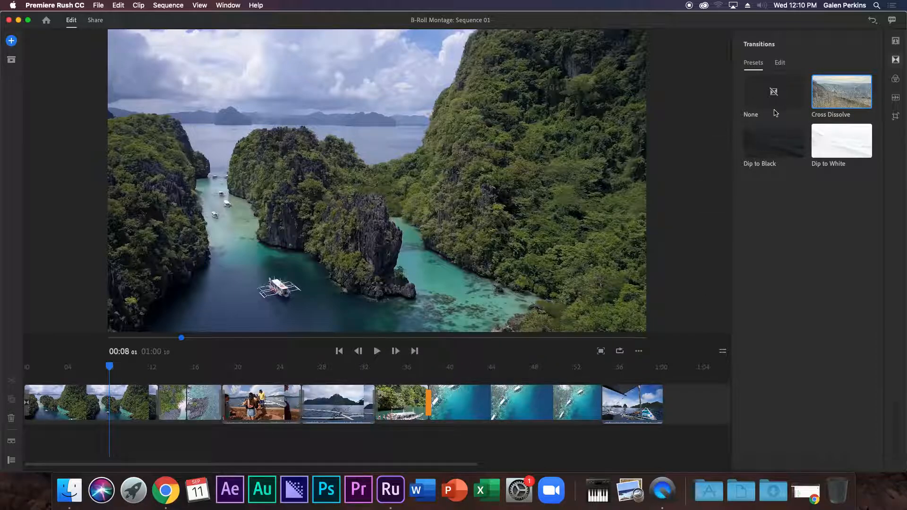
mouse_move(841, 94)
left_mouse_down()
mouse_move(537, 348)
mouse_move(601, 404)
left_mouse_up()
mouse_move(839, 107)
left_mouse_down()
mouse_move(661, 387)
mouse_move(661, 404)
left_mouse_up()
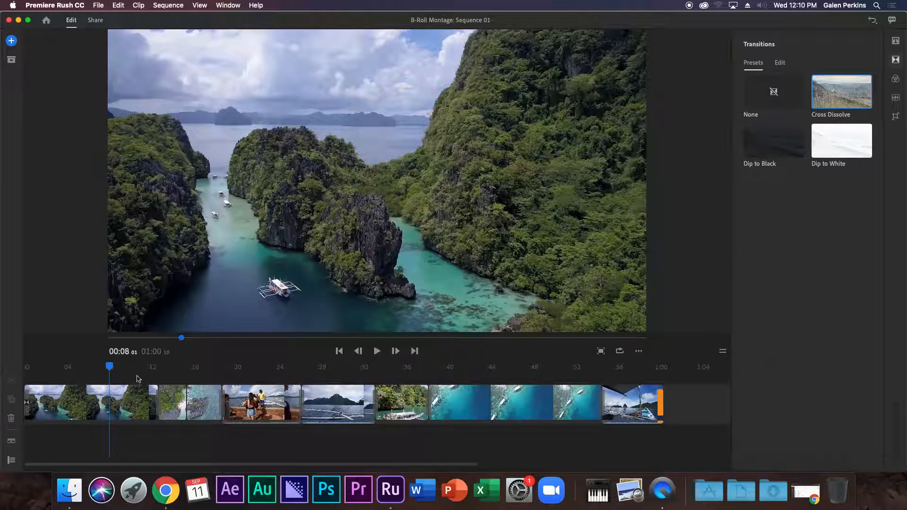
Play the montage from the start to review the new transitions.
left_click_drag(109, 370, 2, 362)
key("space")
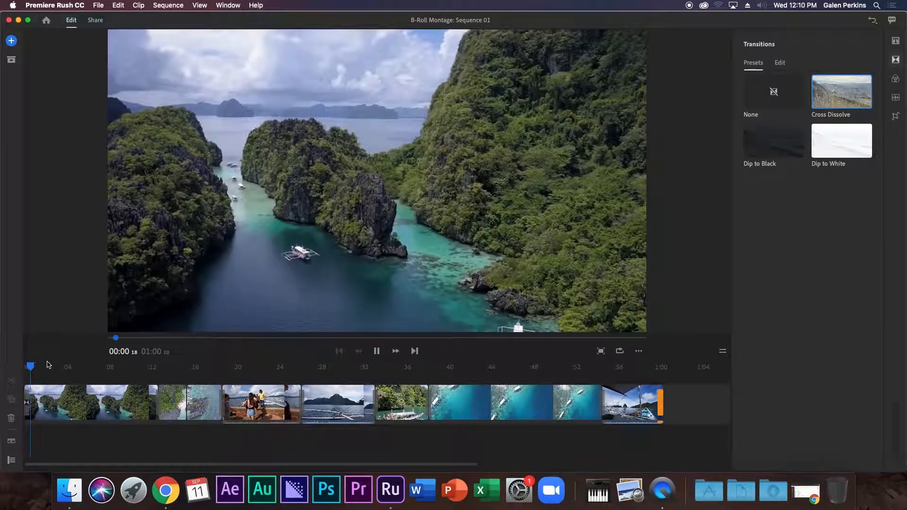
left_click_drag(55, 365, 678, 417)
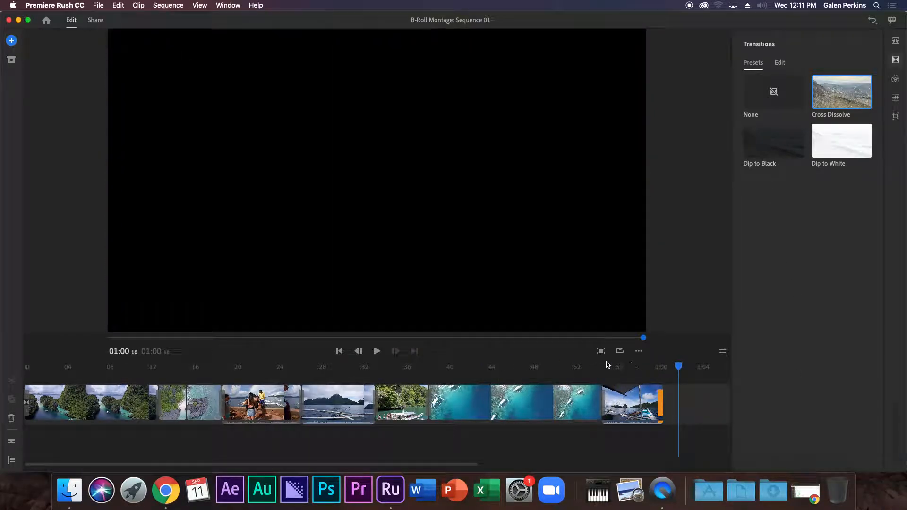
left_click_drag(679, 371, 1, 365)
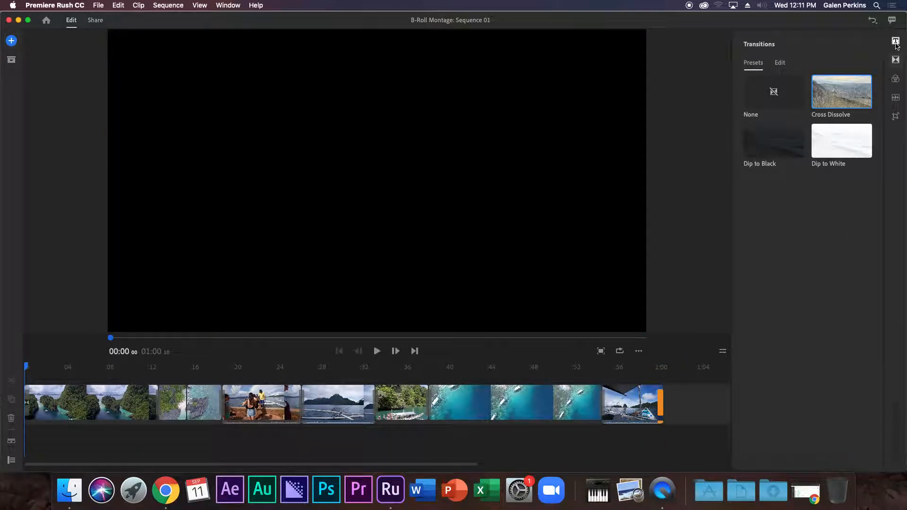
key("space")
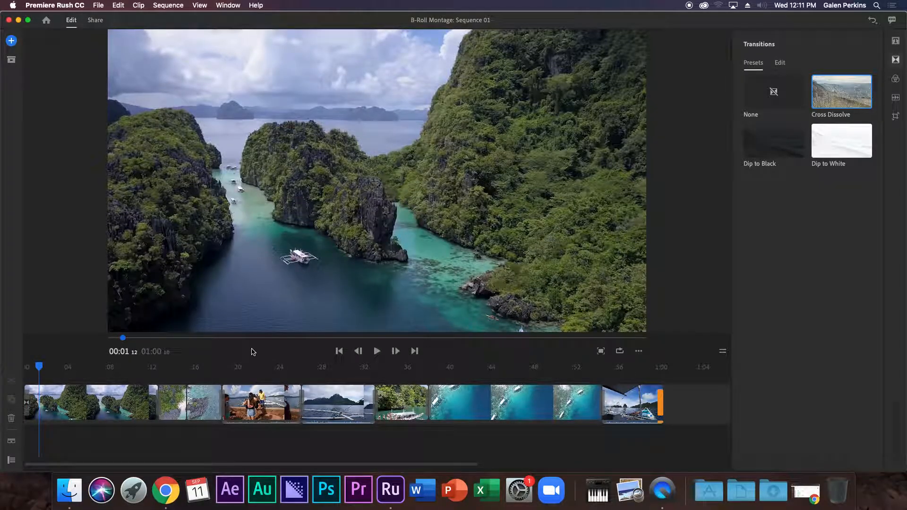
mouse_move(40, 366)
left_mouse_down()
mouse_move(25, 367)
mouse_move(36, 365)
left_mouse_up()
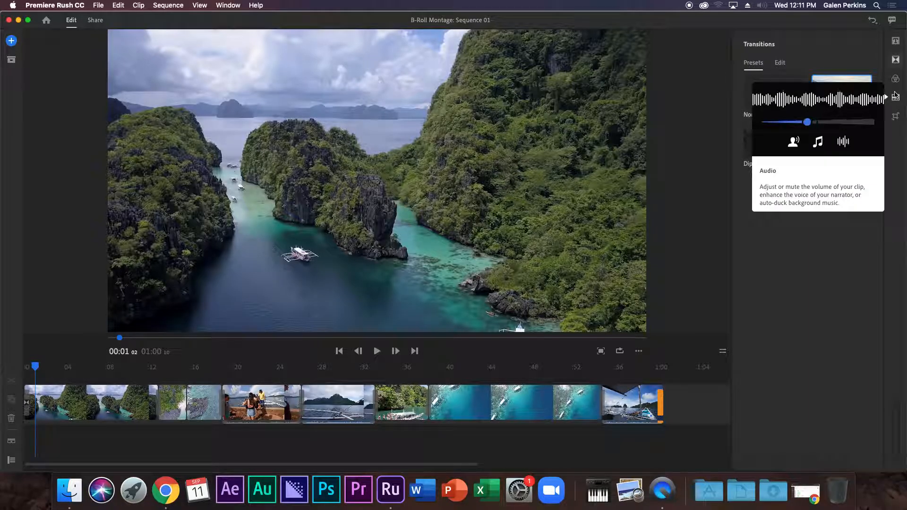
Reset the boat and mountain clip's Width to 100, then return the playhead to the first clip's start.
left_click(896, 117)
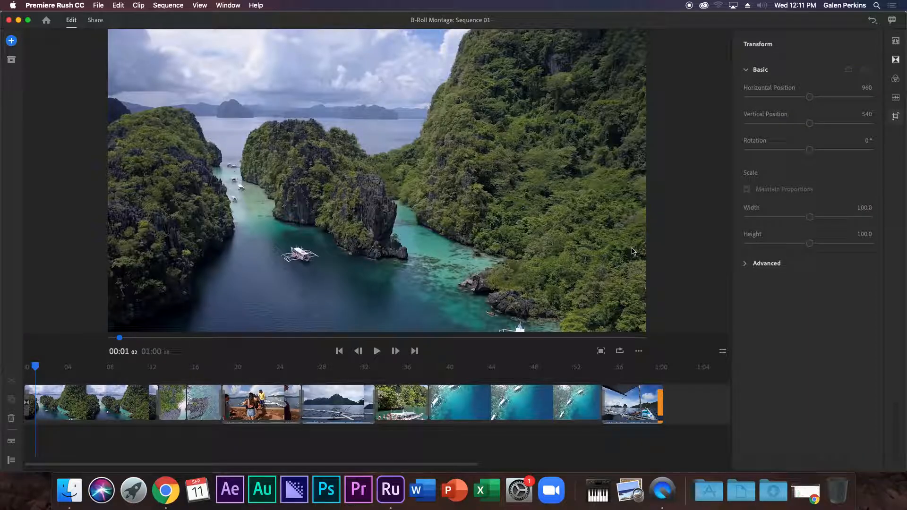
left_click_drag(36, 365, 343, 387)
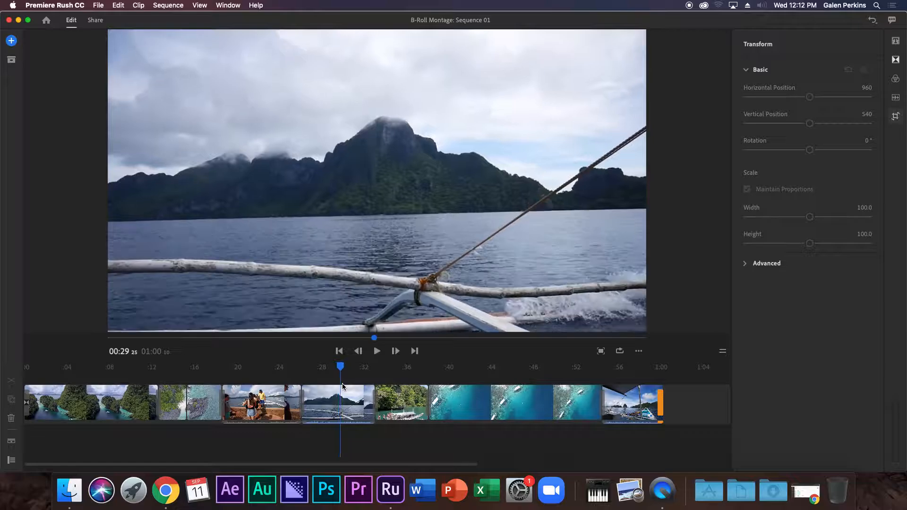
left_click(338, 406)
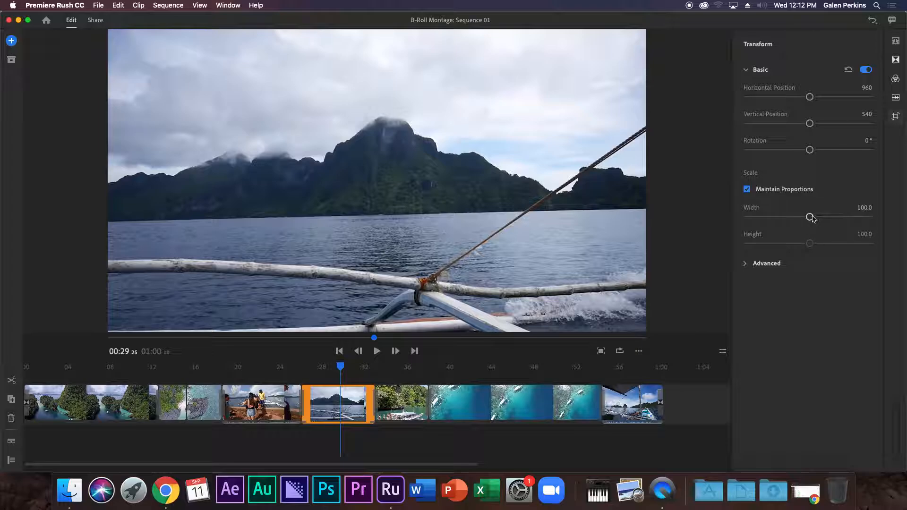
mouse_move(811, 218)
left_mouse_down()
mouse_move(844, 219)
mouse_move(780, 216)
mouse_move(832, 215)
mouse_move(820, 216)
left_mouse_up()
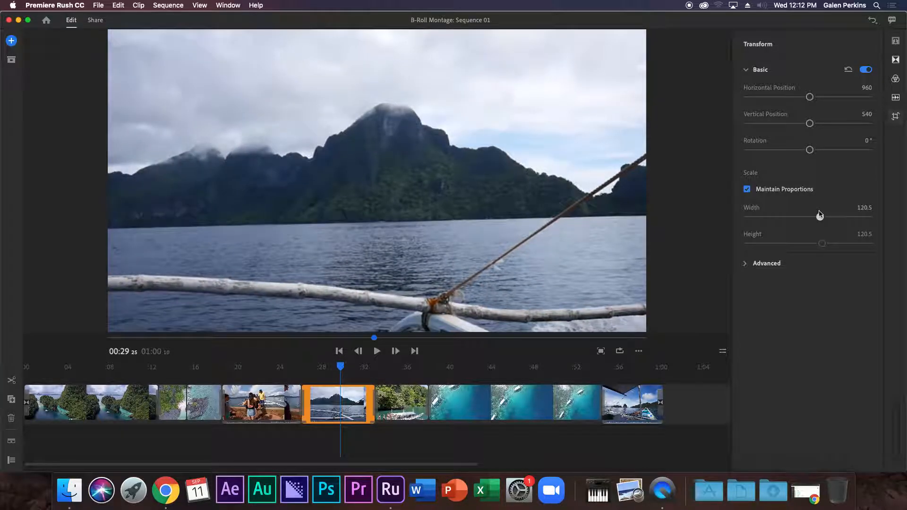
left_click(862, 213)
type("100")
key("Return")
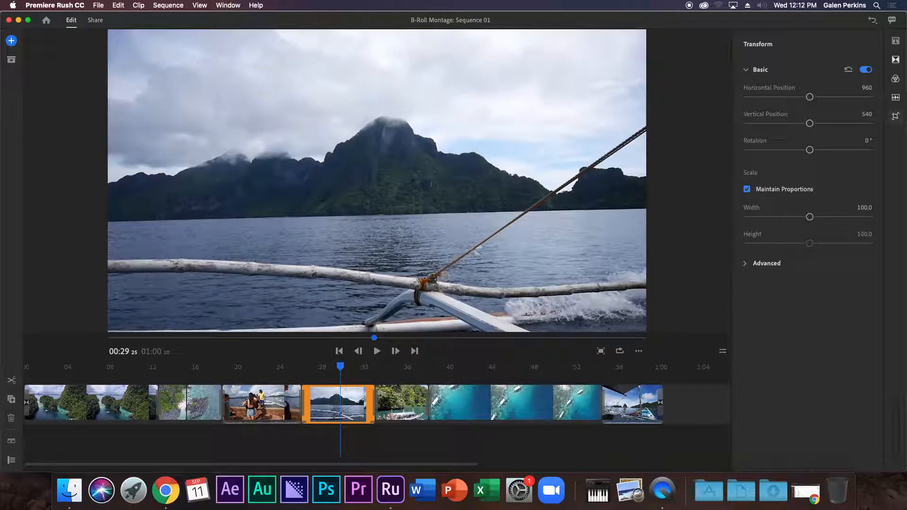
left_click(41, 379)
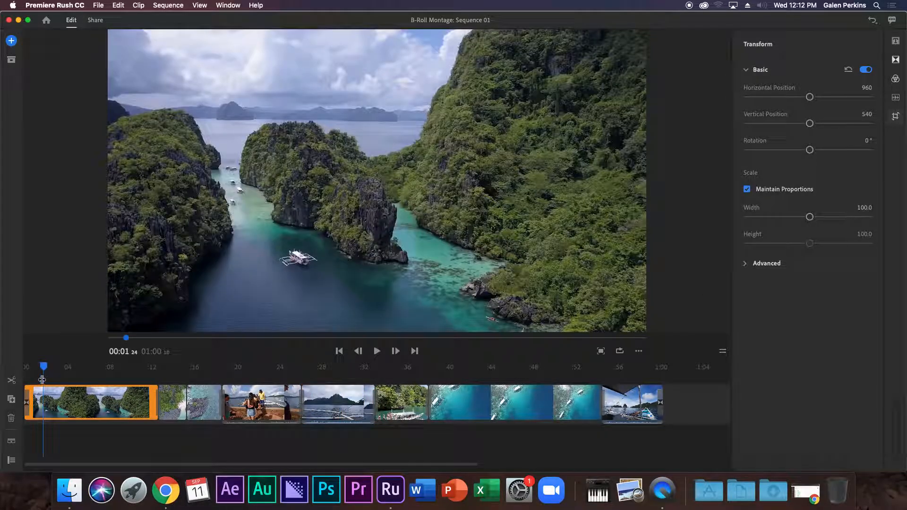
mouse_move(43, 368)
left_mouse_down()
mouse_move(15, 369)
mouse_move(48, 371)
left_mouse_up()
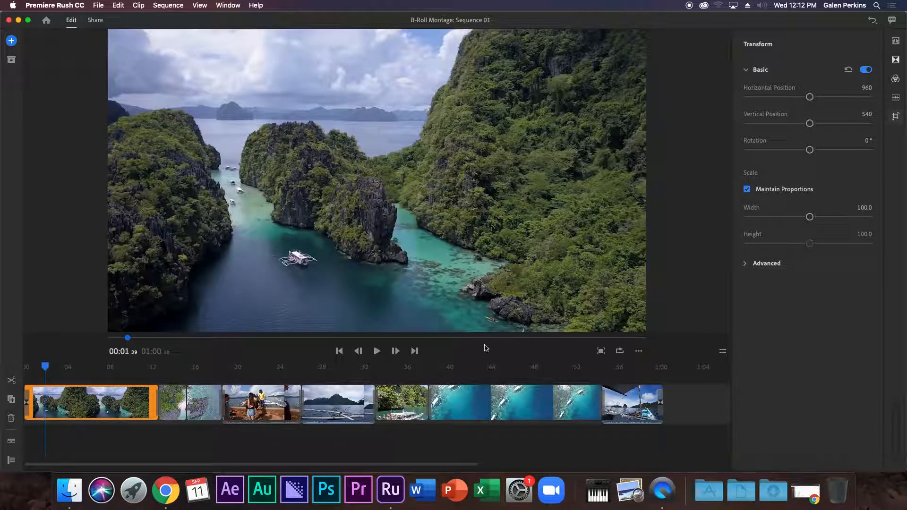
Close the Transform panel and place Orange Sherbet Left from the Titles Styles list at 00:00 above the lagoon clip.
left_click(896, 42)
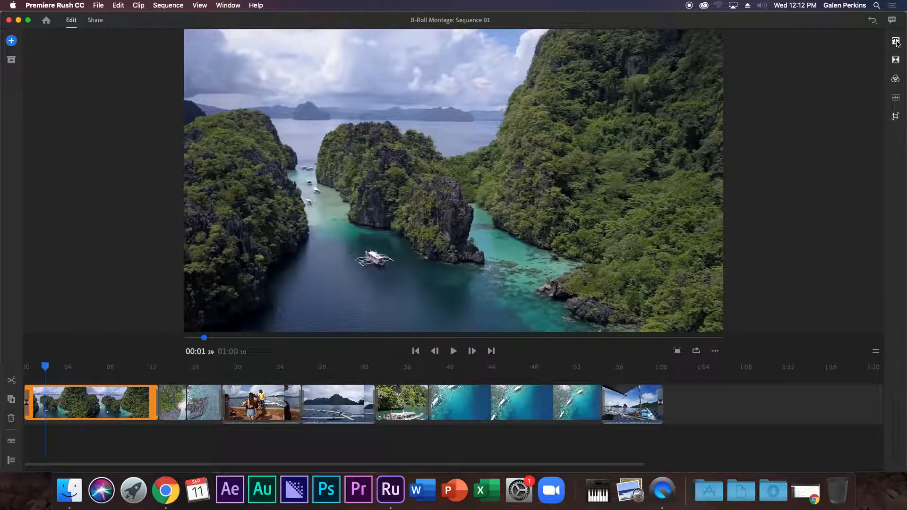
left_click(895, 42)
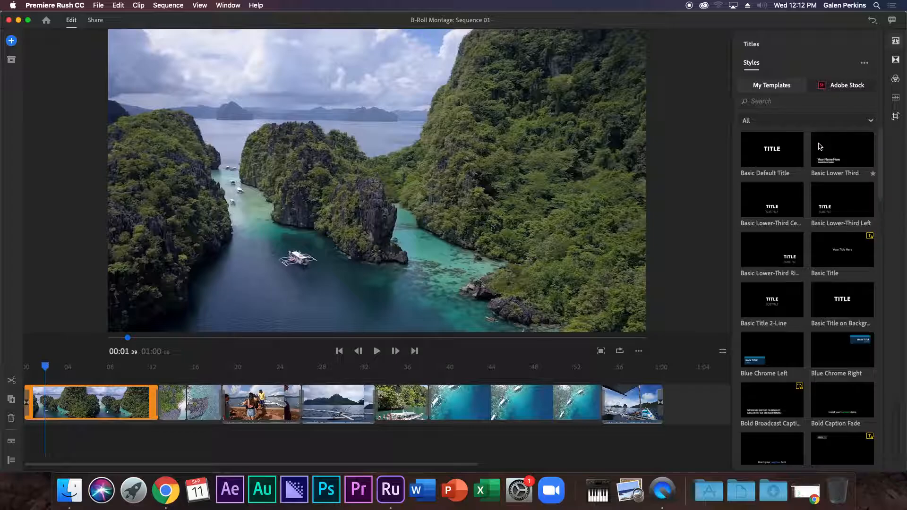
scroll(820, 151, "down", 2)
scroll(819, 154, "up", 2)
scroll(813, 140, "down", 6)
scroll(814, 142, "down", 12)
scroll(833, 215, "down", 10)
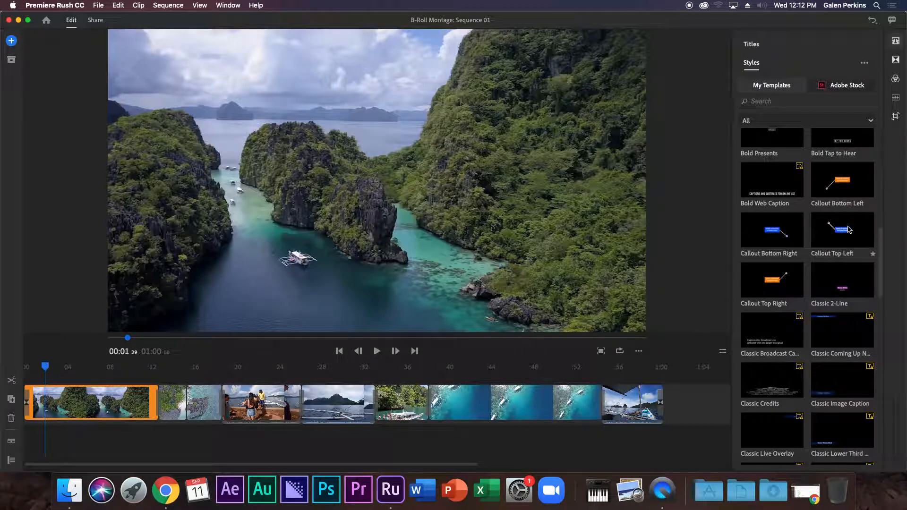
scroll(836, 255, "down", 14)
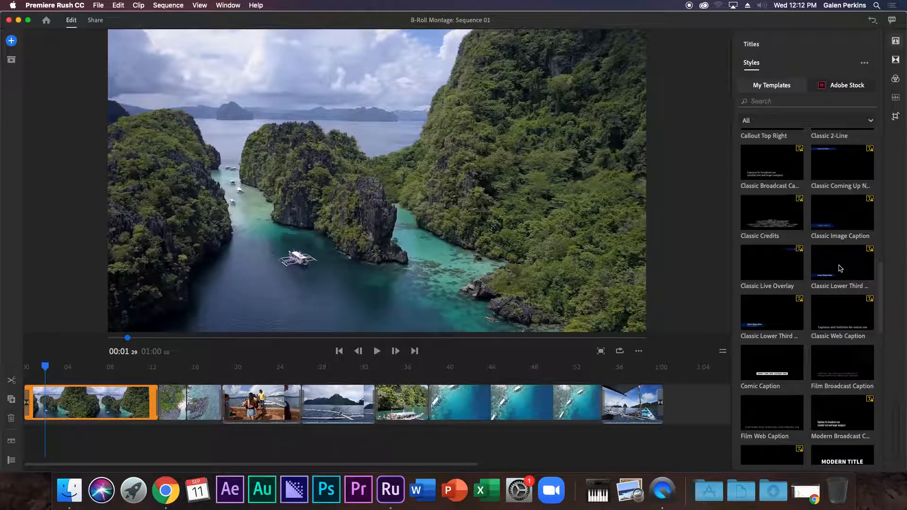
scroll(782, 274, "down", 6)
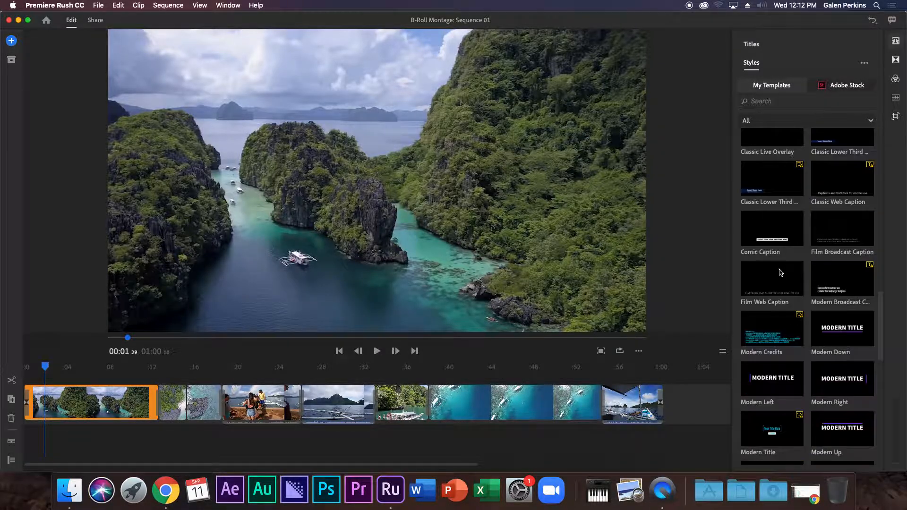
scroll(781, 274, "down", 14)
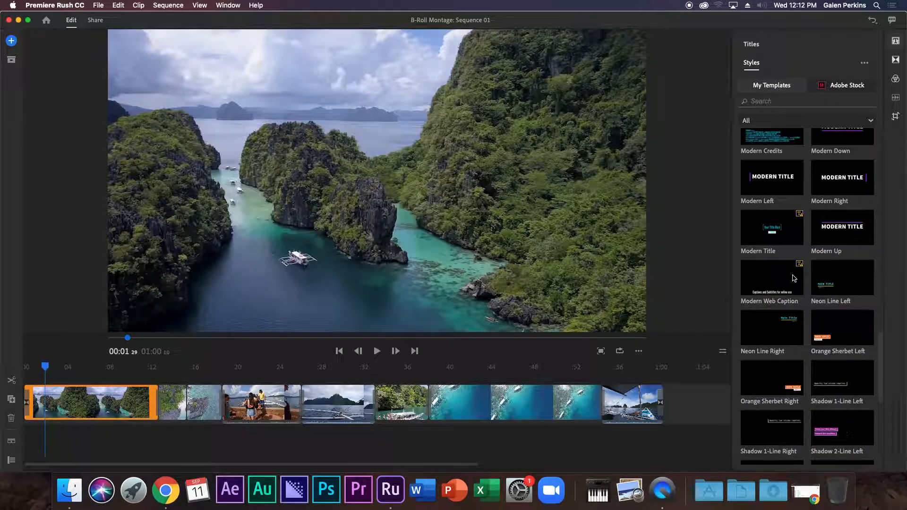
scroll(794, 278, "down", 2)
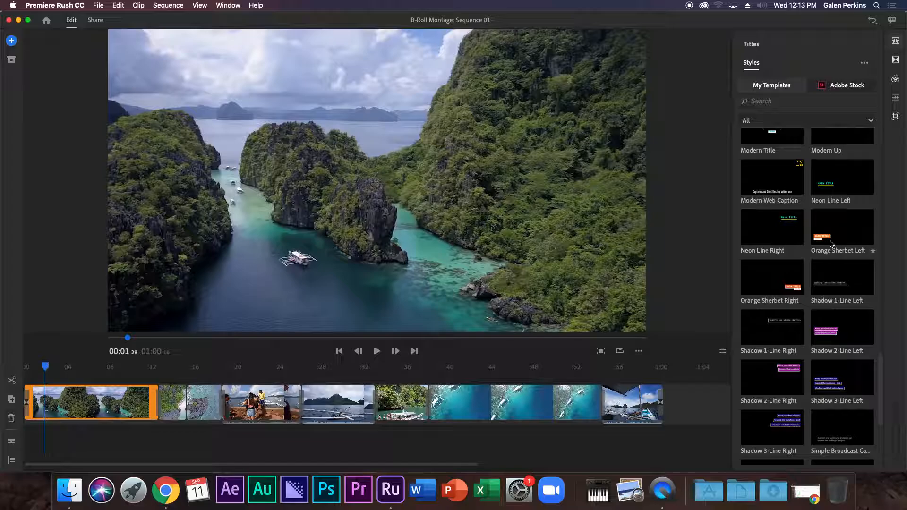
left_click_drag(834, 235, 47, 379)
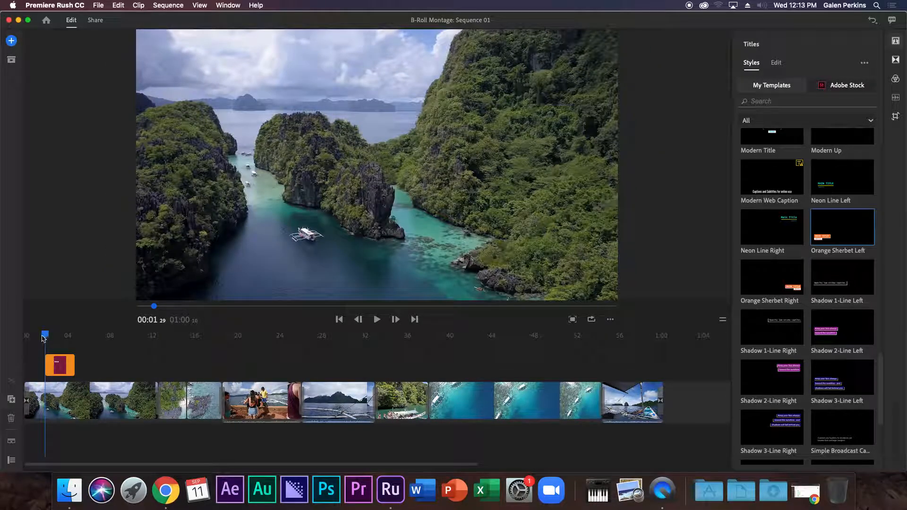
Play the opening to preview the title animation, then scrub back to where it's fully visible.
left_click(44, 336)
key("space")
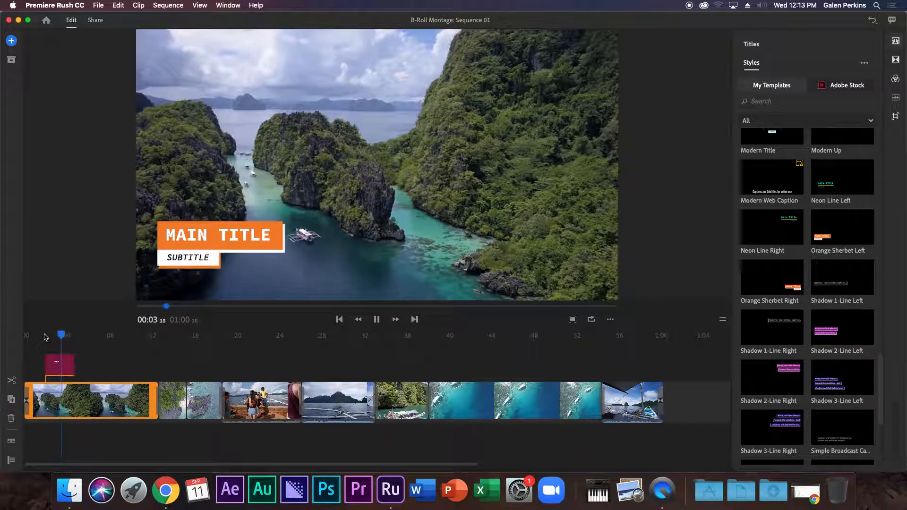
key("space")
left_click_drag(79, 336, 58, 336)
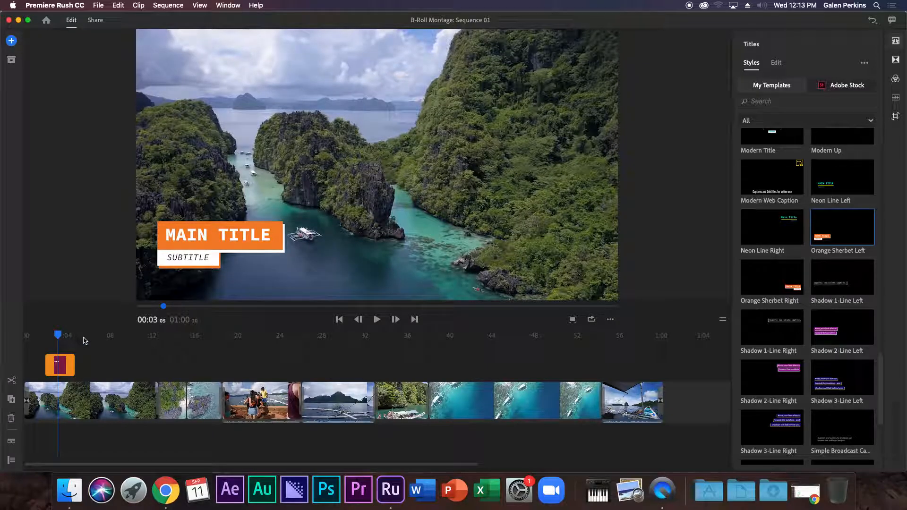
Show the title's Edit settings with MAIN TITLE and its Shape section expanded.
left_click(207, 240)
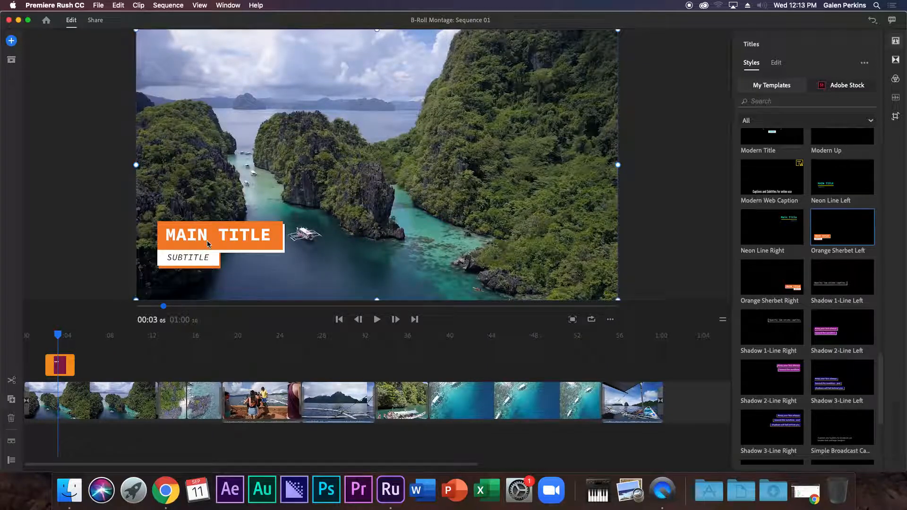
left_click(65, 364)
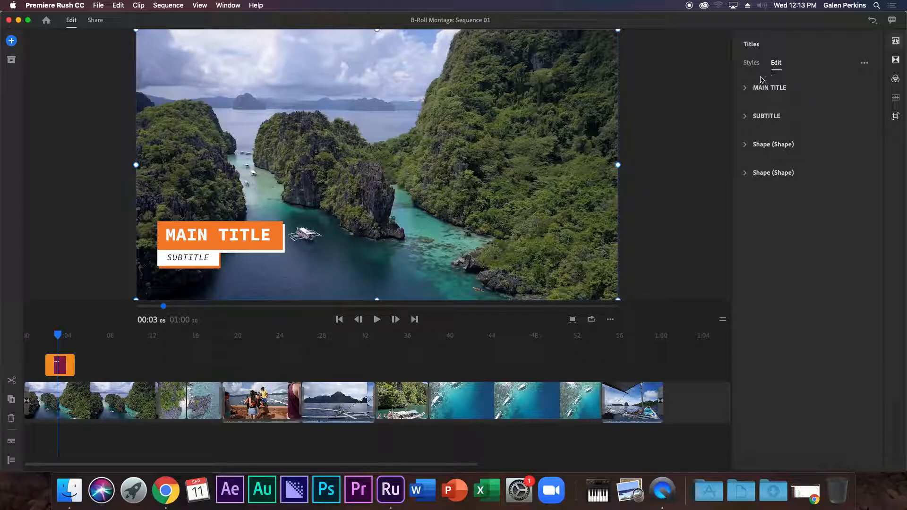
left_click(746, 88)
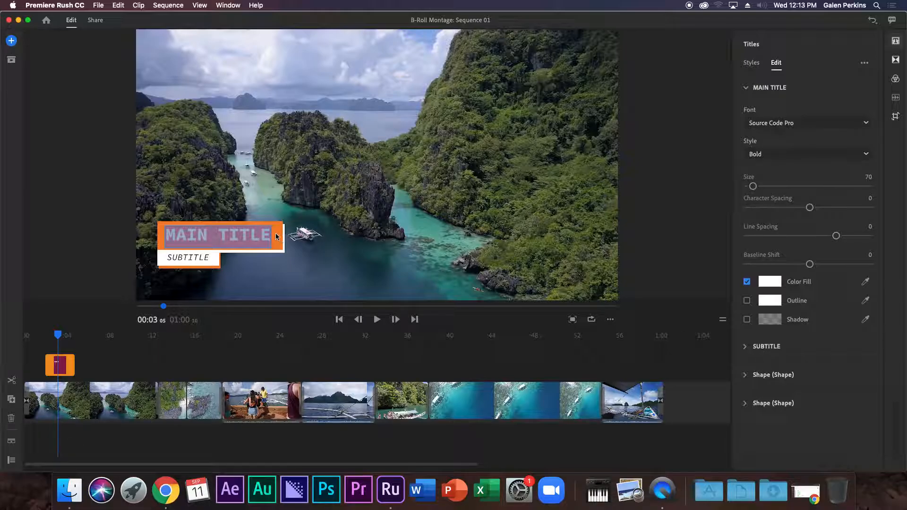
left_click(748, 375)
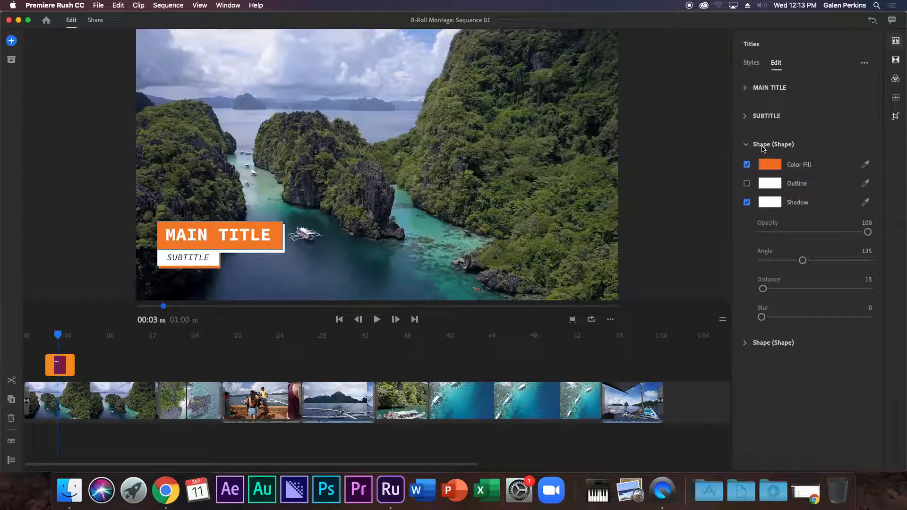
Set the main title box's Color Fill to black.
left_click(275, 231)
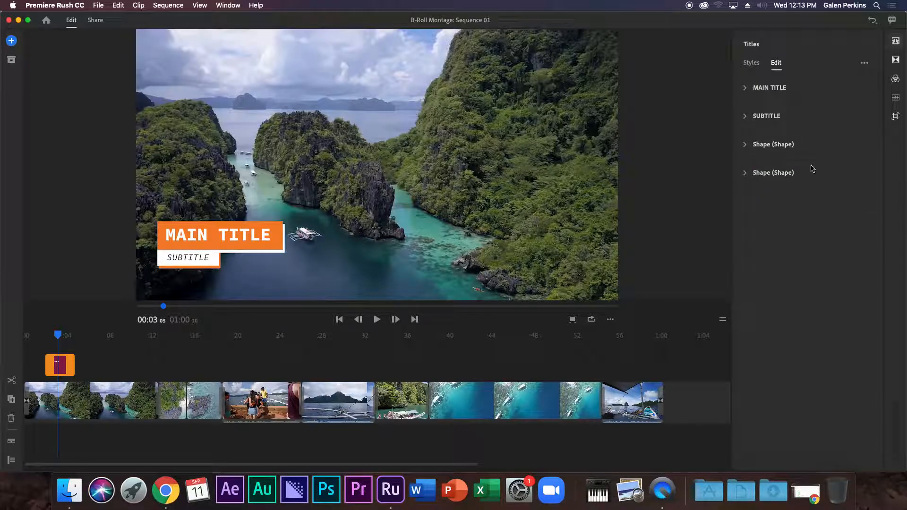
left_click(751, 151)
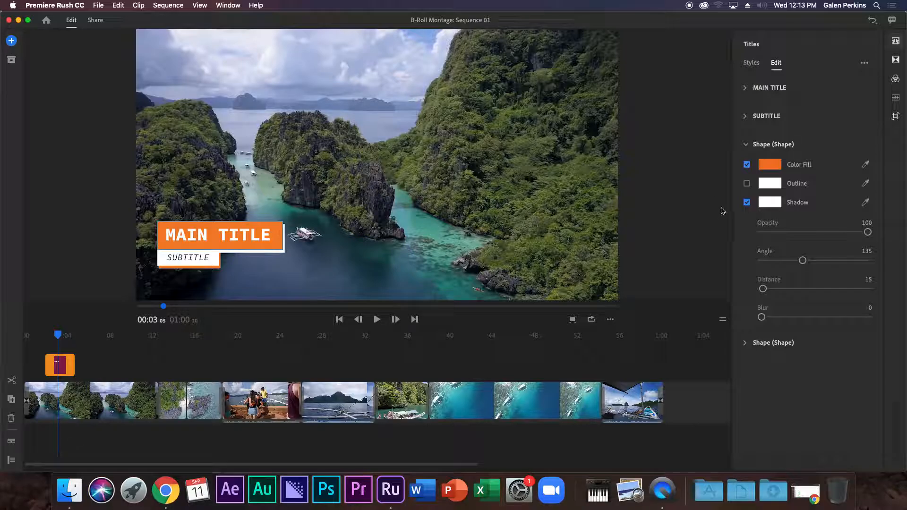
left_click(770, 165)
left_click_drag(485, 121, 471, 118)
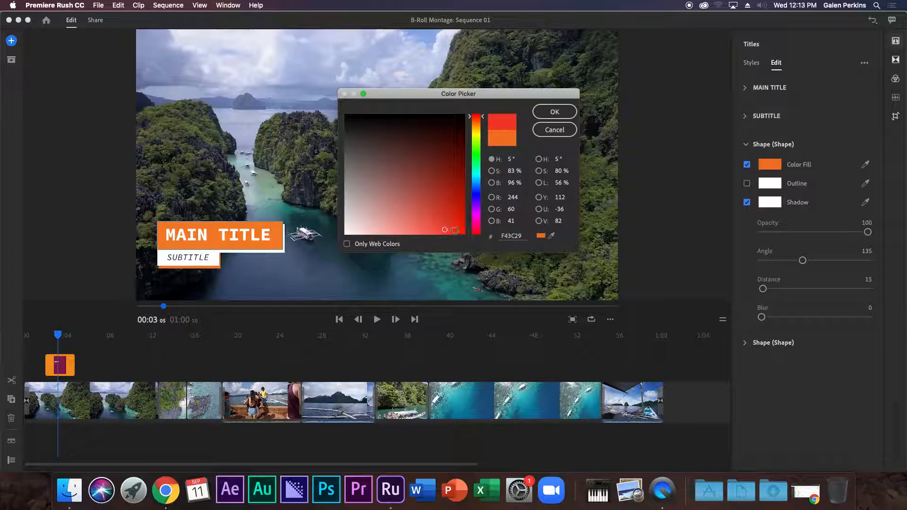
left_click(554, 113)
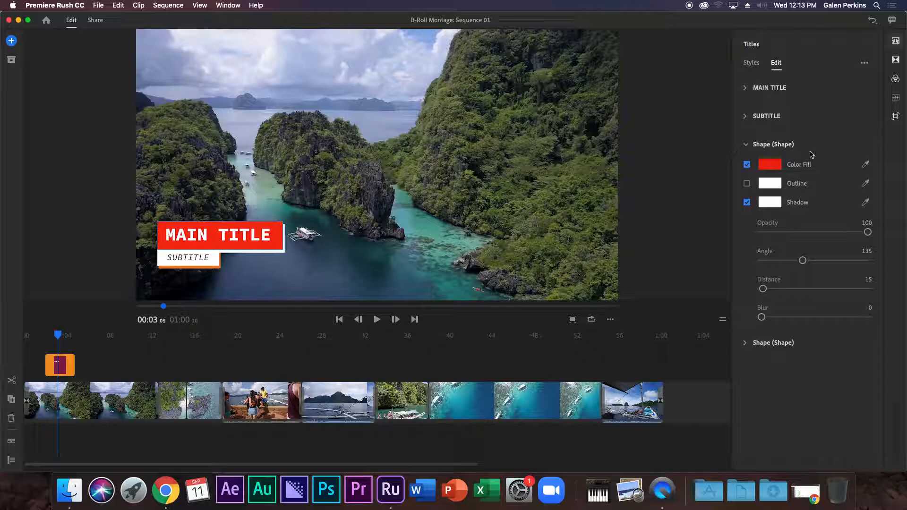
left_click(770, 165)
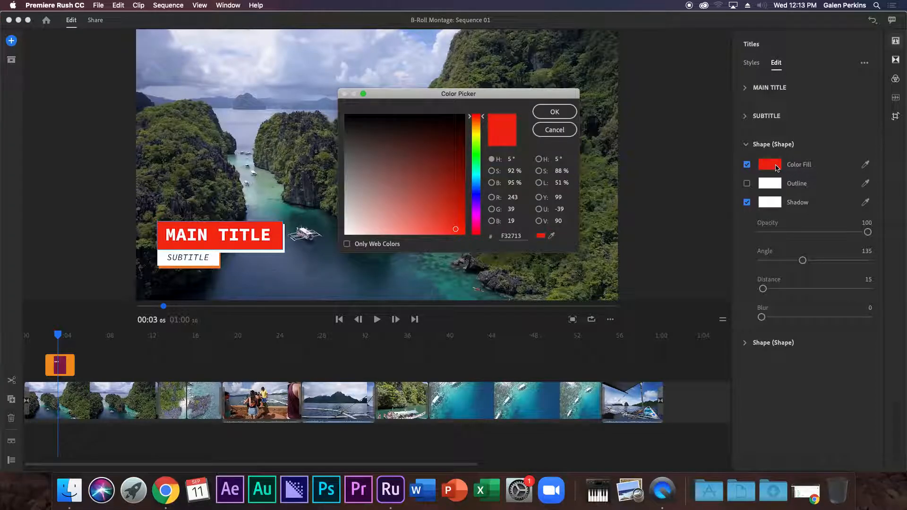
left_click(345, 116)
left_click(561, 112)
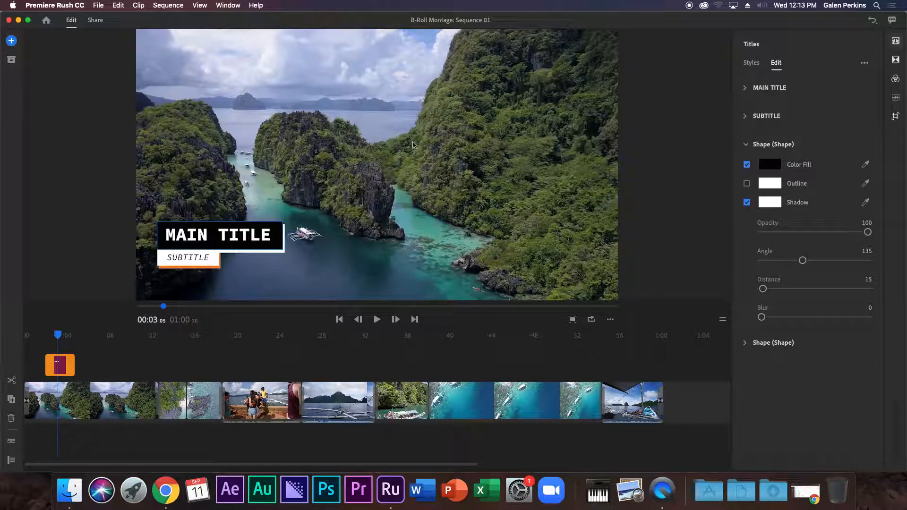
Change the subtitle box's orange shadow to a deep red.
left_click(747, 343)
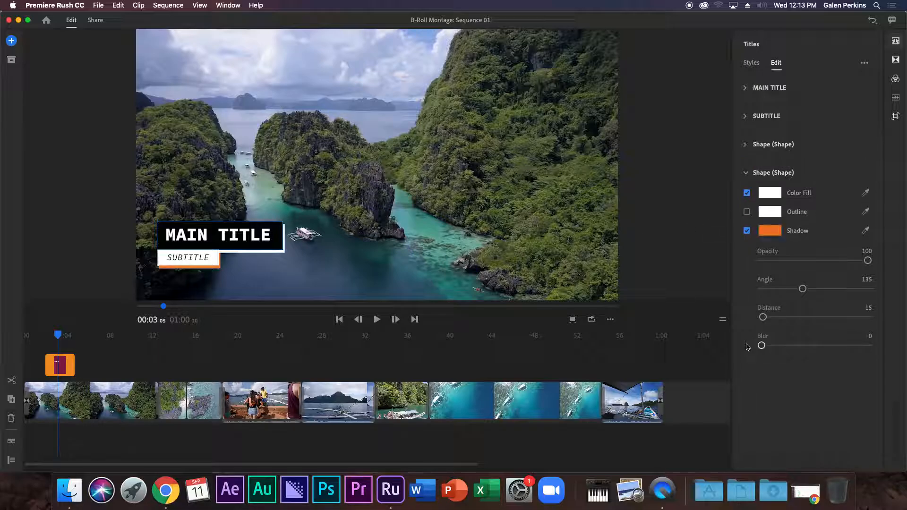
left_click(771, 231)
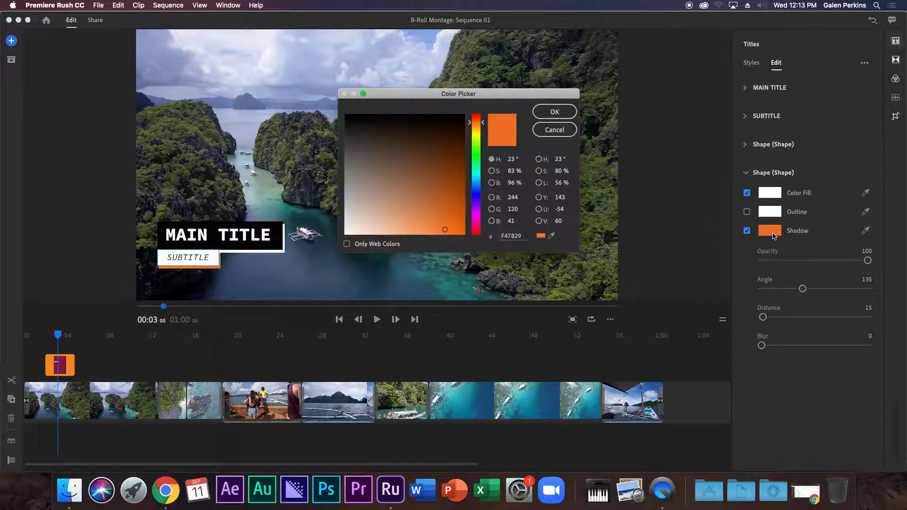
left_click(477, 118)
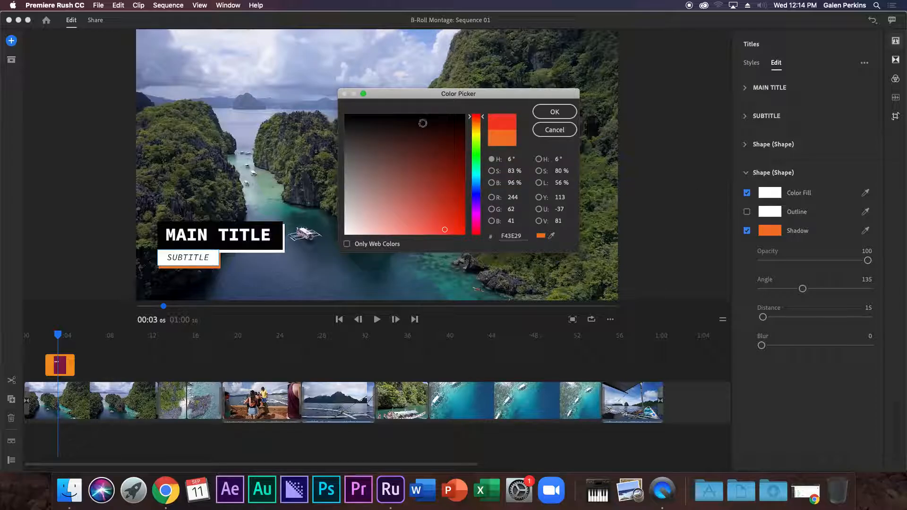
left_click(458, 227)
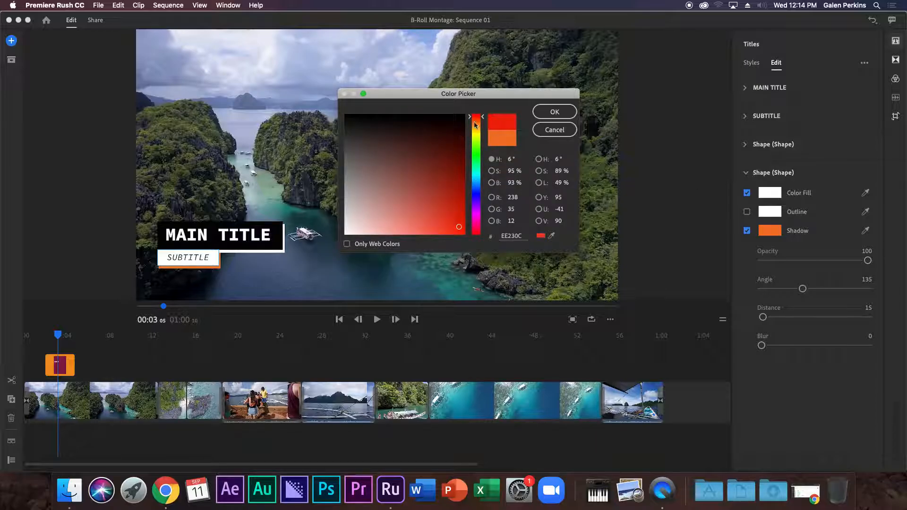
left_click_drag(478, 118, 477, 114)
left_click(451, 219)
left_click(554, 116)
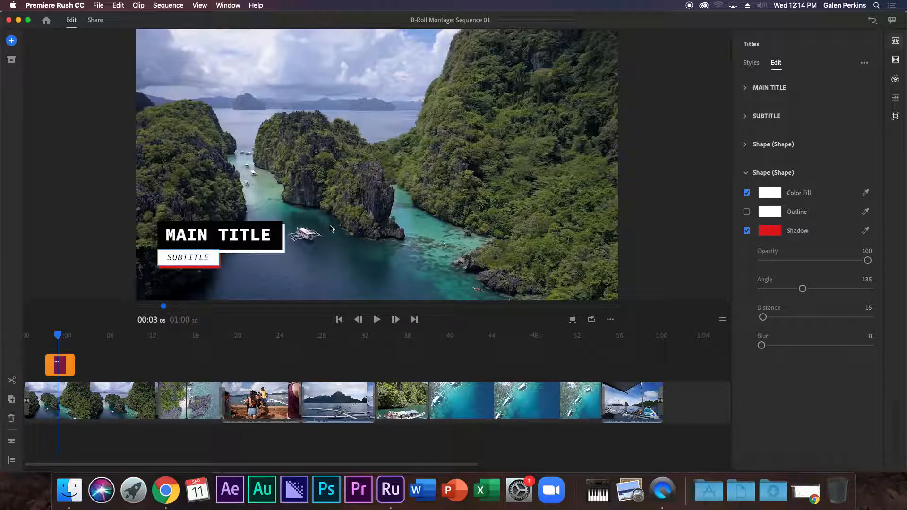
Give the main title box a red shadow instead of white, then check the result.
left_click(775, 145)
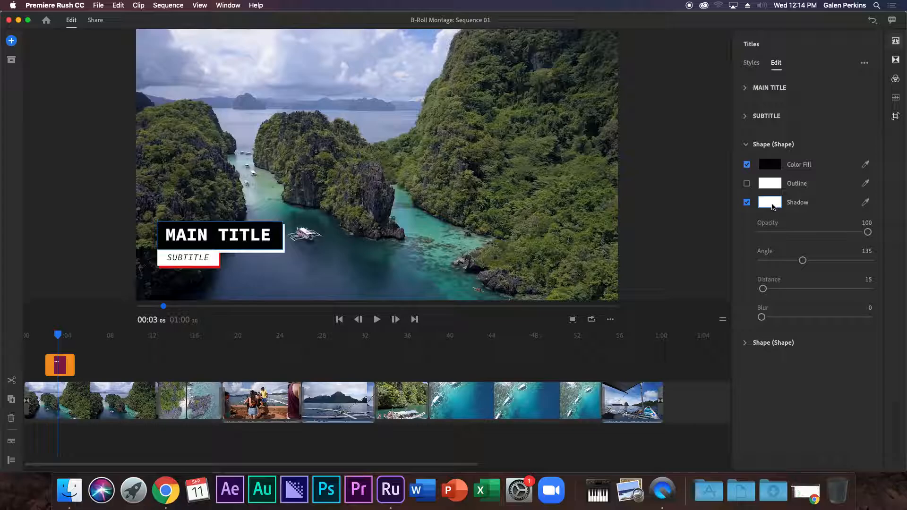
left_click(771, 203)
left_click_drag(452, 222, 457, 224)
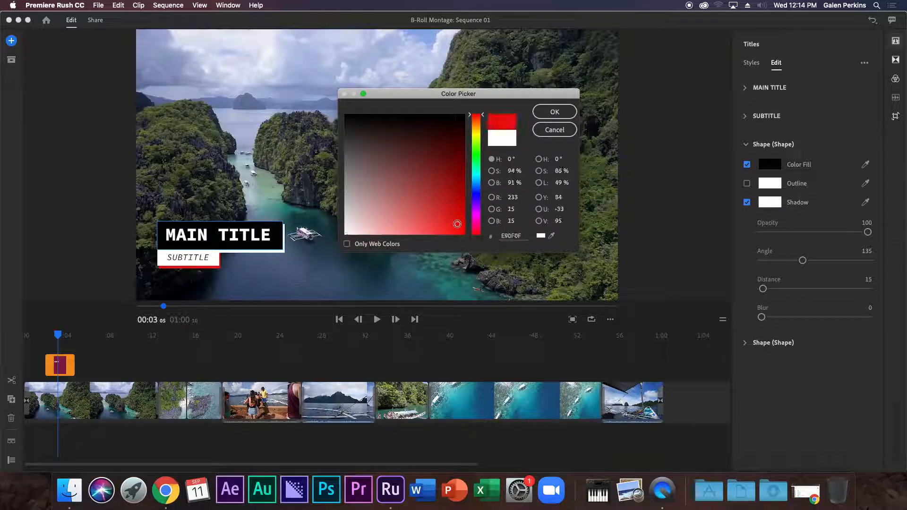
left_click(562, 112)
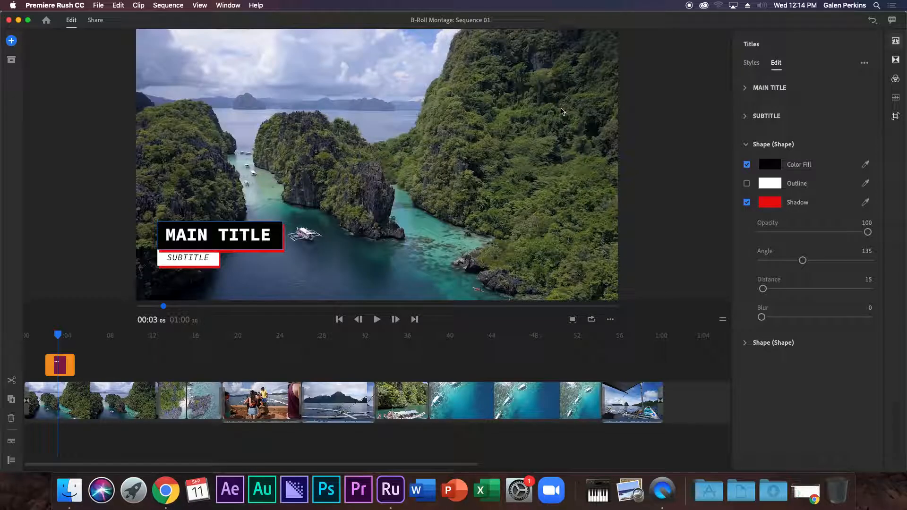
left_click(208, 263)
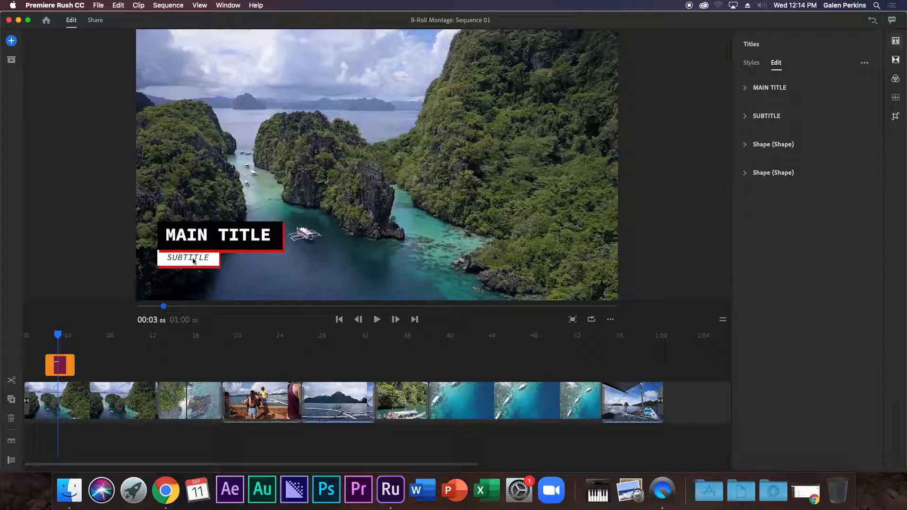
left_click(224, 246)
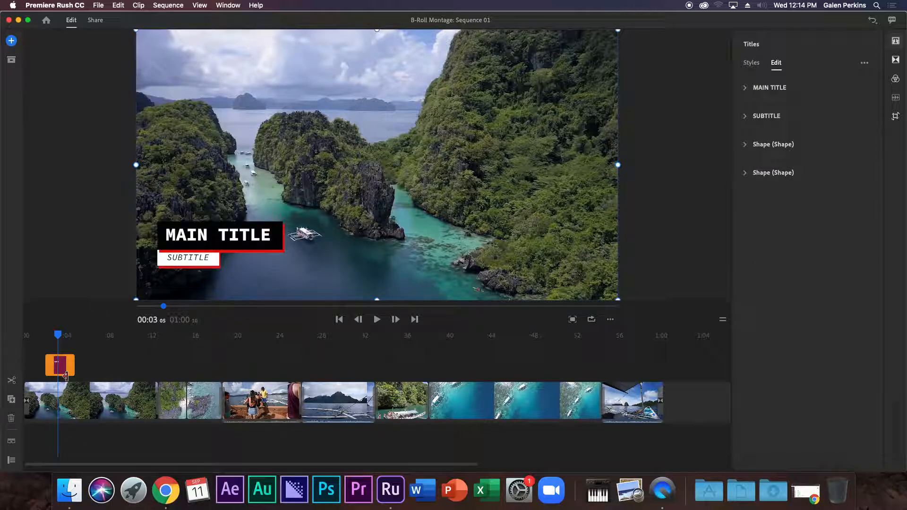
Replace the MAIN TITLE placeholder text with the videographer's full name.
left_click(67, 369)
left_click(59, 368)
left_click(747, 88)
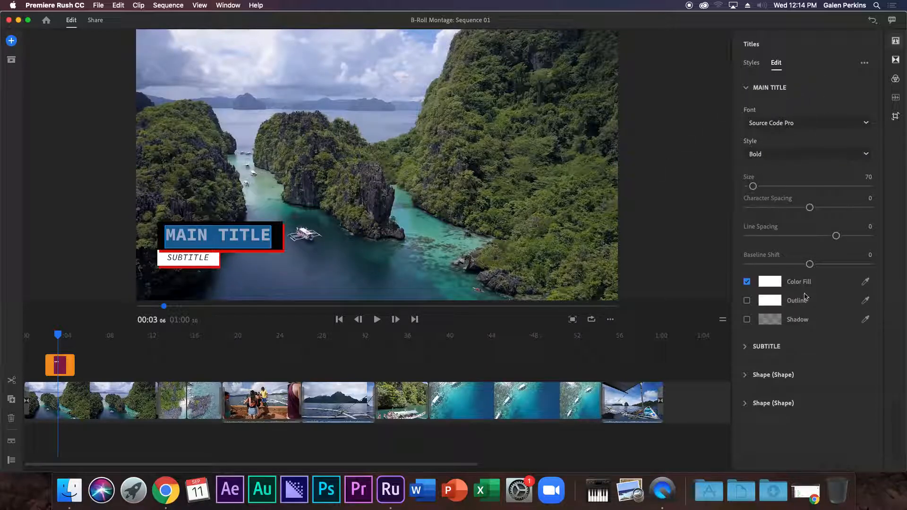
left_click(787, 88)
left_click(747, 88)
triple_click(240, 234)
type("Galewn")
key("BackSpace")
key("BackSpace")
key("BackSpace")
key("BackSpace")
key("BackSpace")
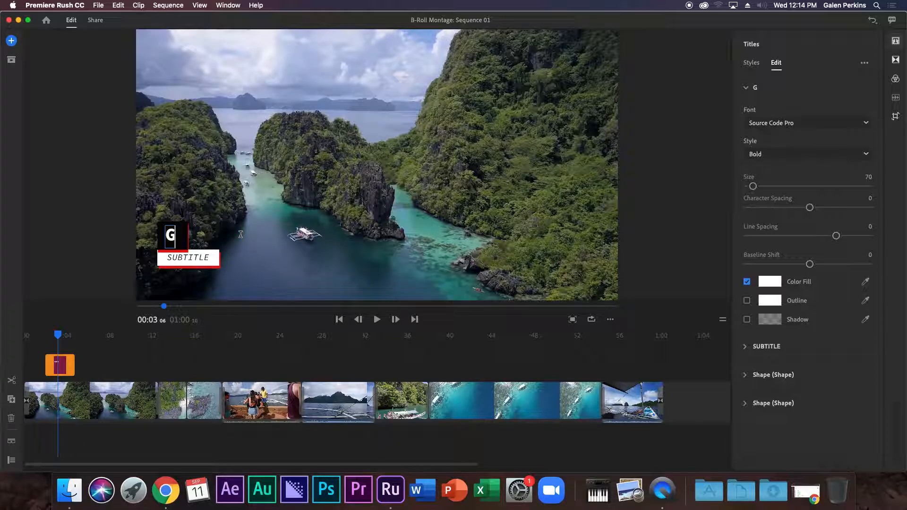
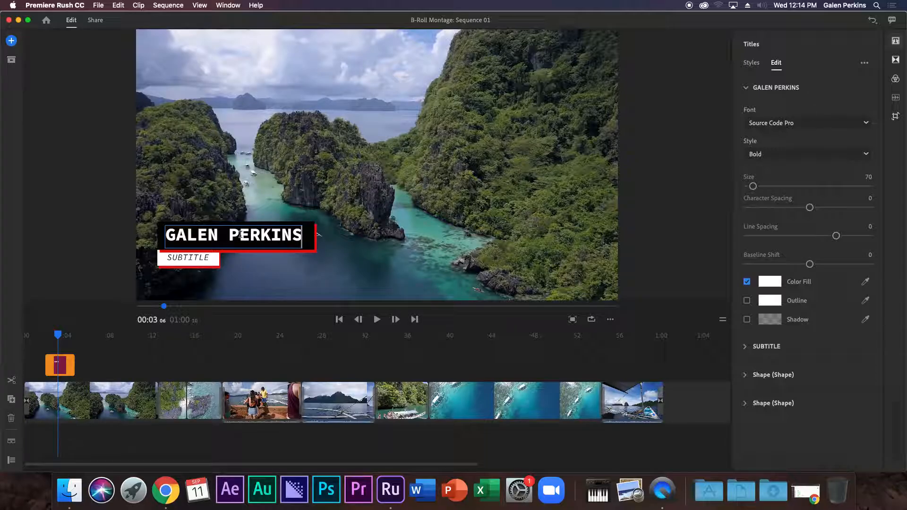
Change the SUBTITLE line to VIDEOGRAPHY BY in capitals.
left_click(193, 258)
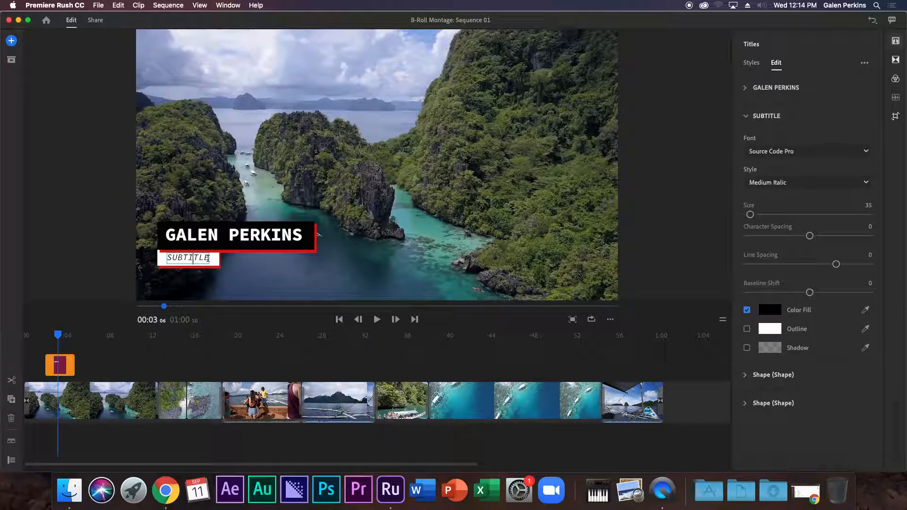
double_click(201, 259)
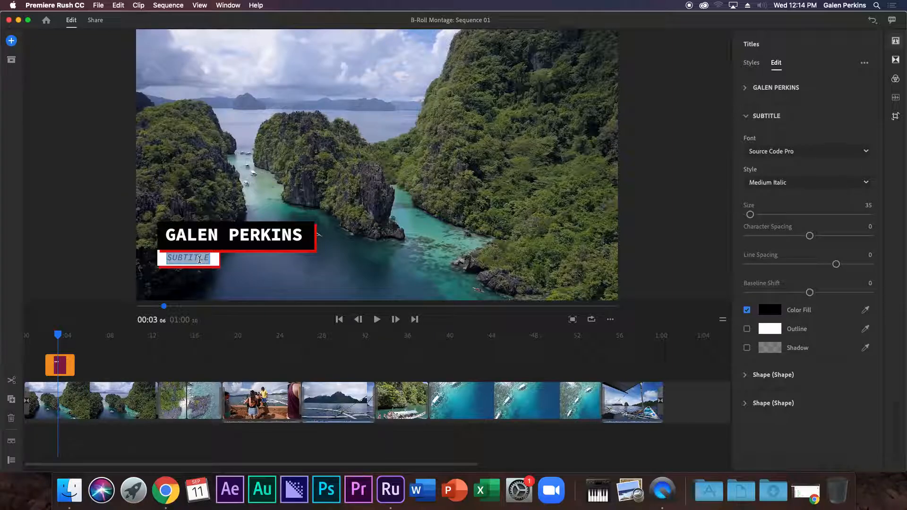
type("Video")
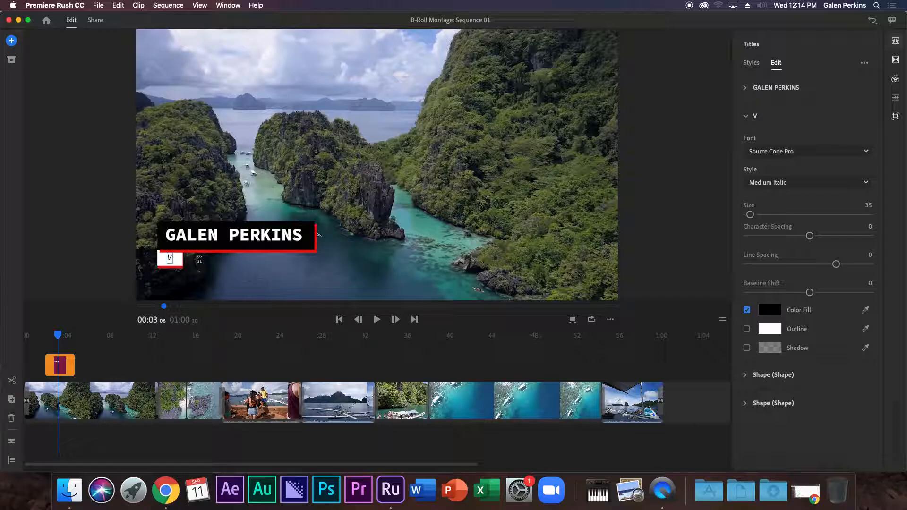
key("BackSpace")
key("BackSpace")
key("BackSpace")
key("BackSpace")
key("BackSpace")
key("BackSpace")
type("VIDEO")
key("BackSpace")
type("GRAPHY")
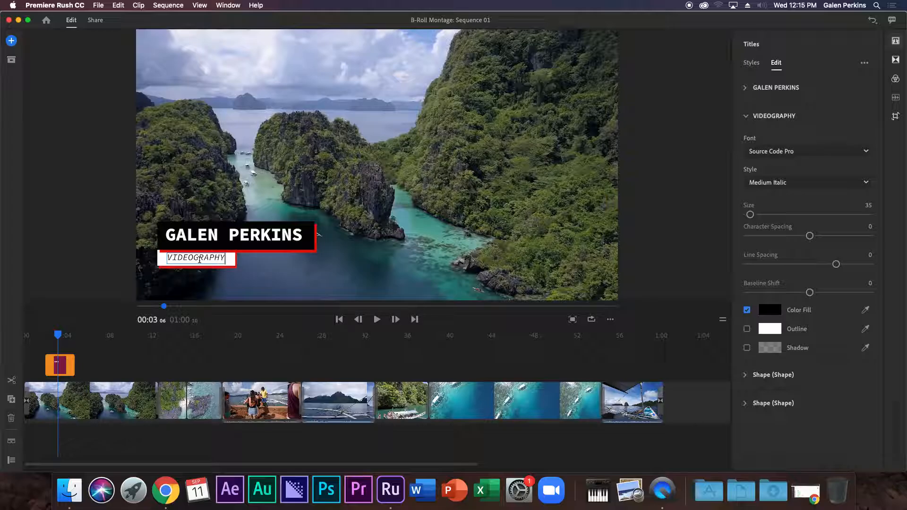
type(" BY")
Cut the subtitle down to VIDEOGRAPHY and play the sequence from the beginning.
key("BackSpace")
key("BackSpace")
key("BackSpace")
left_click_drag(62, 336, 4, 336)
key("space")
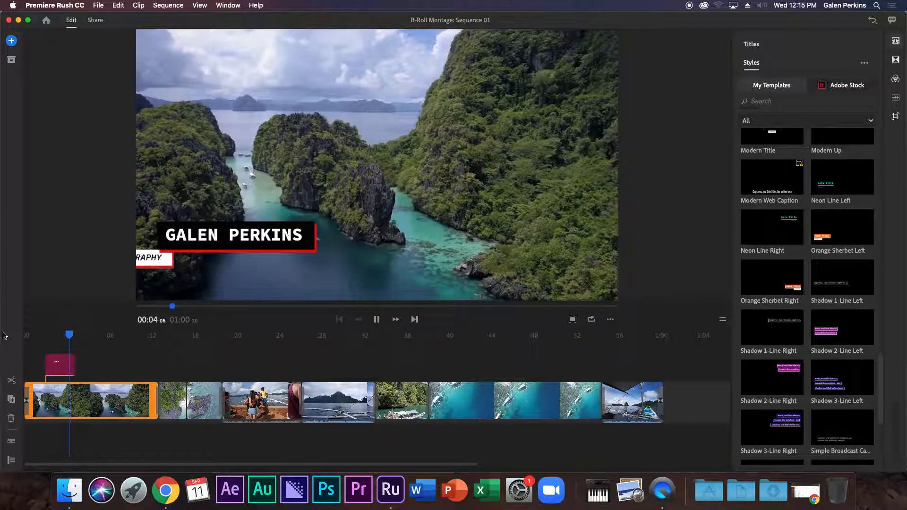
key("space")
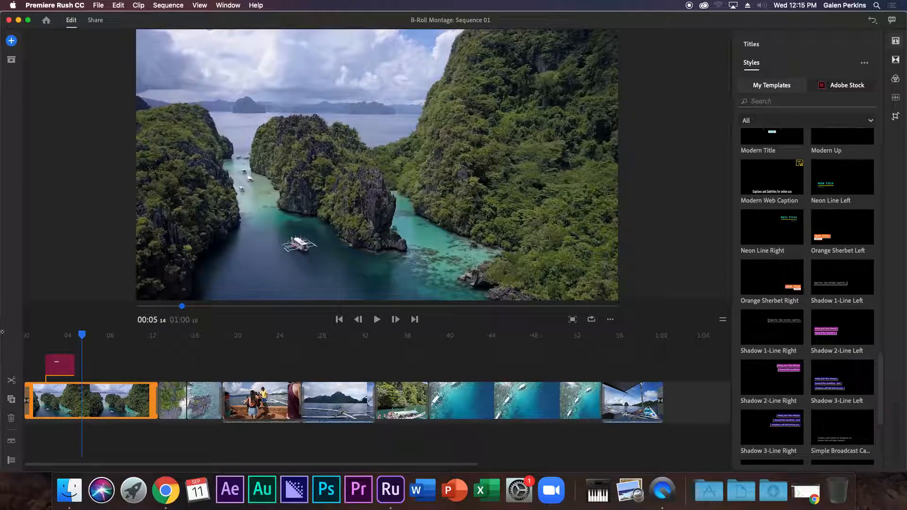
Replay the opening to watch the title animate in, then select the name title clip.
left_click_drag(83, 335, 26, 335)
key("space")
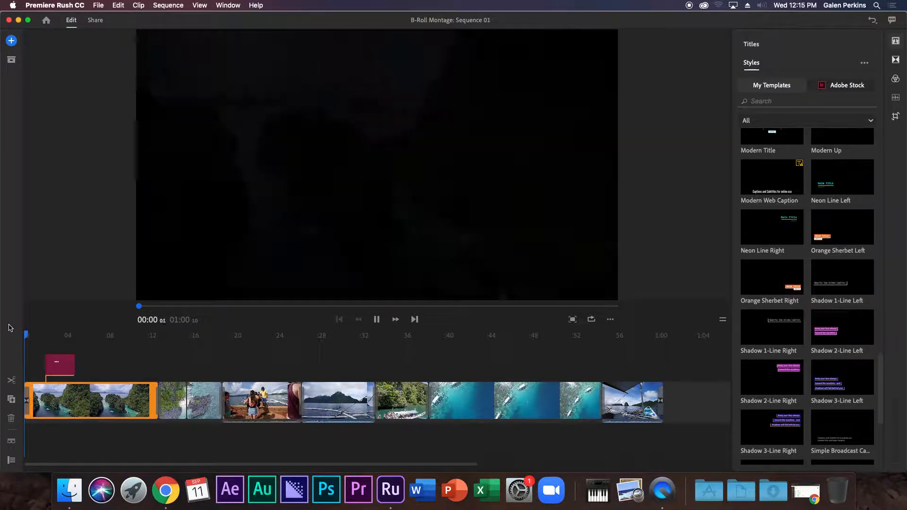
left_click(42, 338)
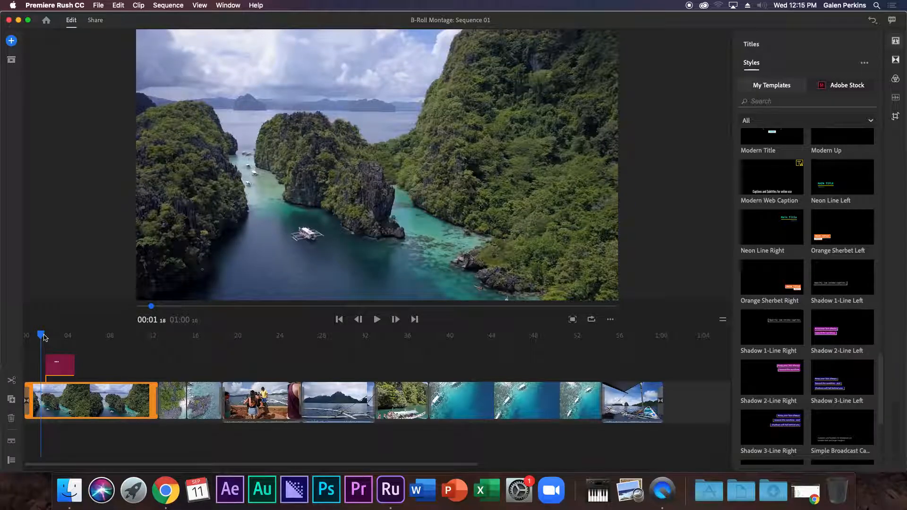
key("space")
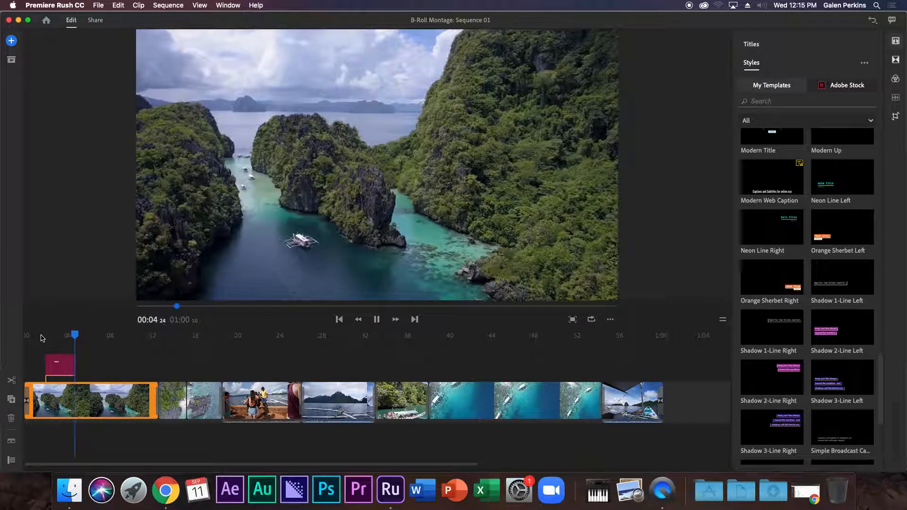
key("space")
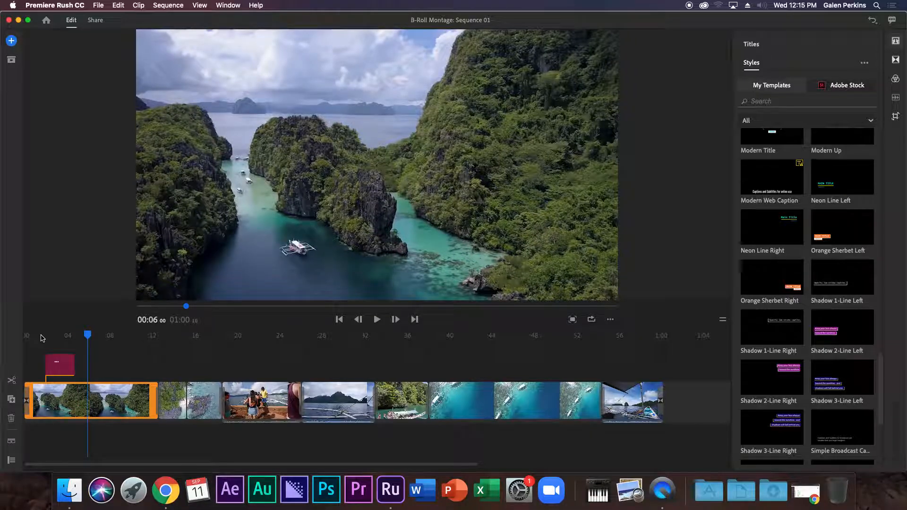
left_click(65, 360)
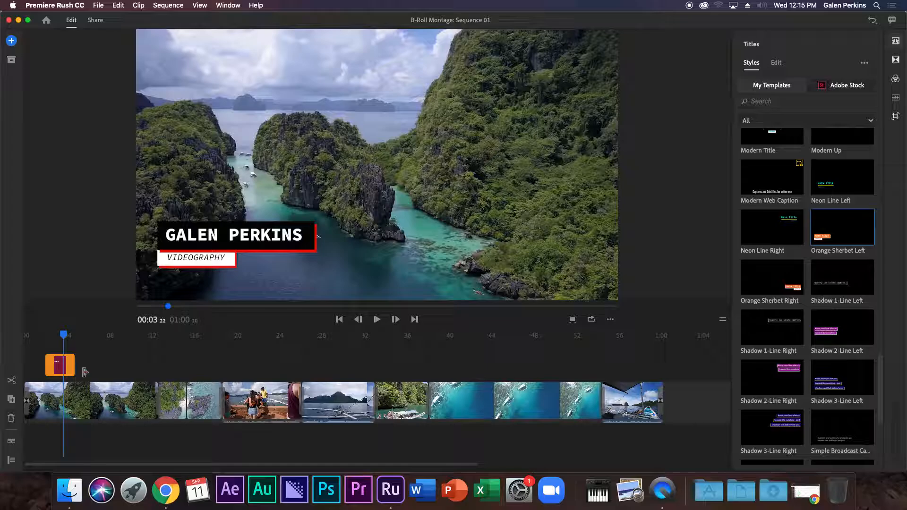
Extend the name title clip across the first lagoon clip, preview it, and move to the pier clip near 00:22.
left_click_drag(72, 363, 108, 365)
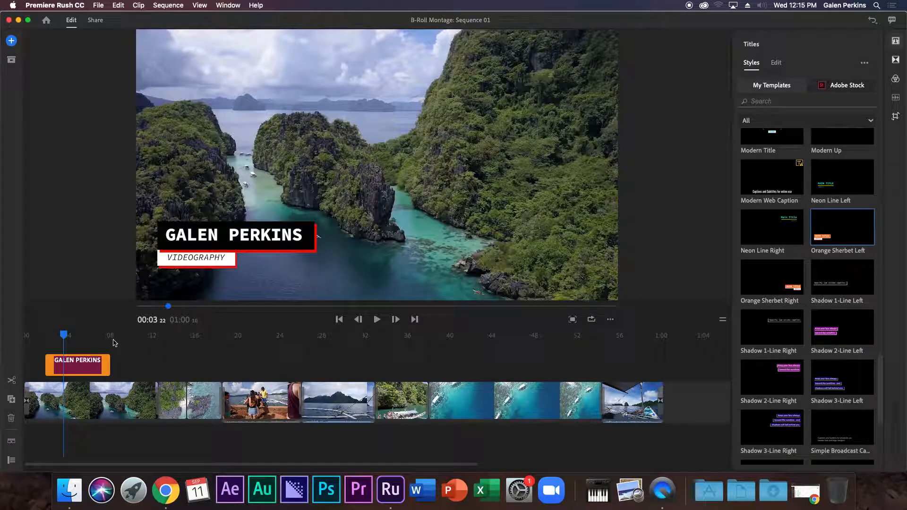
left_click_drag(60, 339, 27, 333)
key("space")
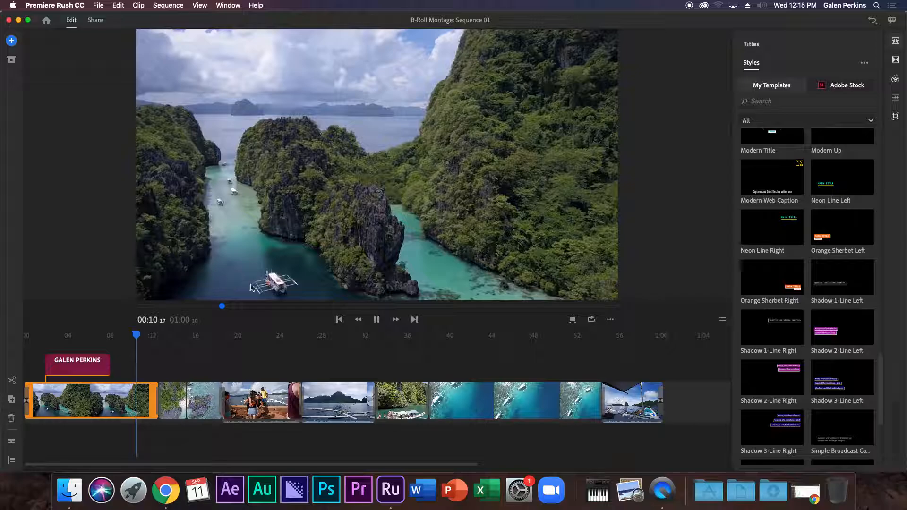
key("space")
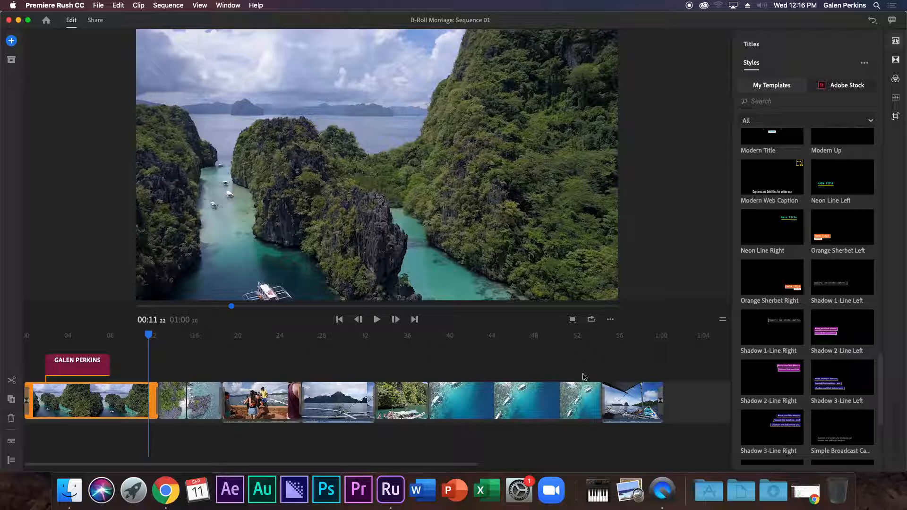
left_click_drag(147, 337, 261, 338)
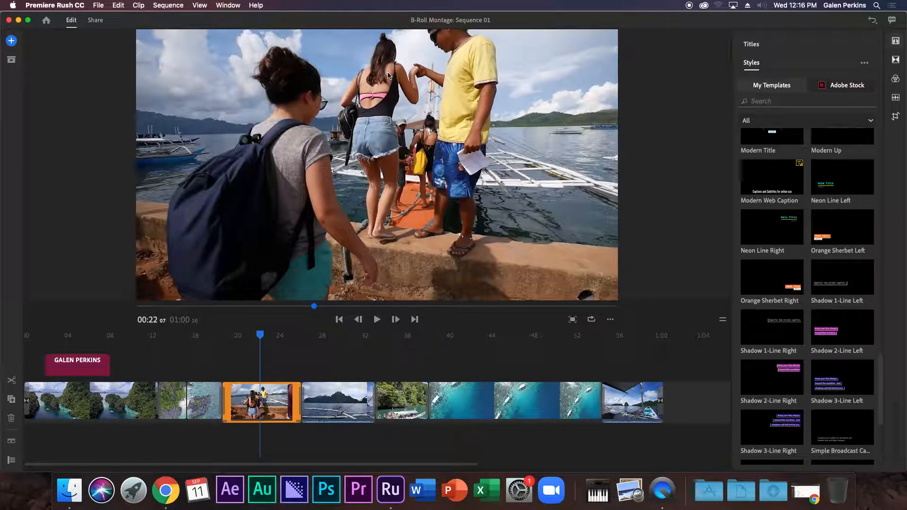
Place a Callout Bottom Right title above the pier clip at about 00:22 and select it in the preview.
scroll(846, 283, "up", 3)
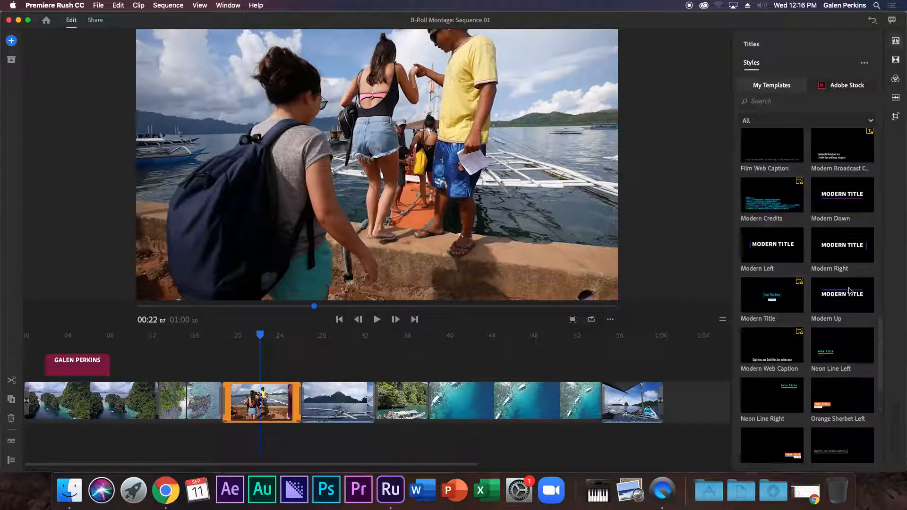
scroll(845, 275, "up", 5)
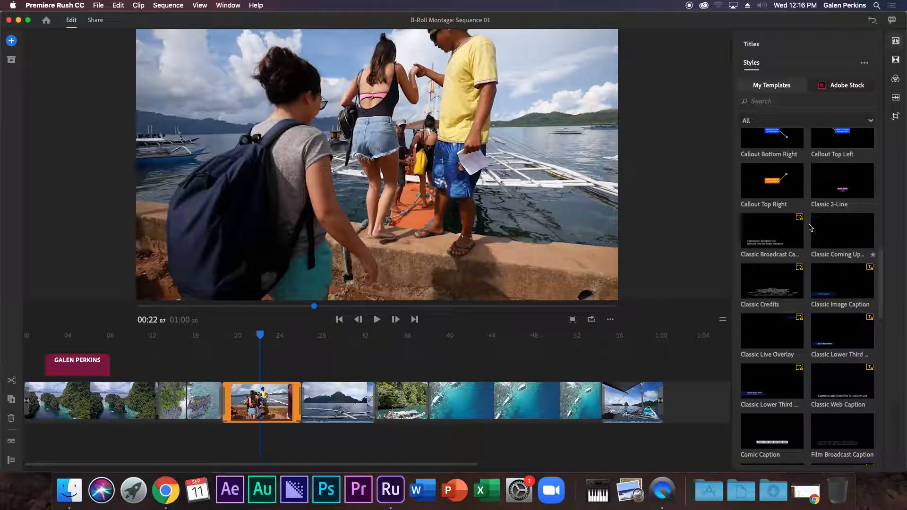
scroll(789, 219, "down", 2)
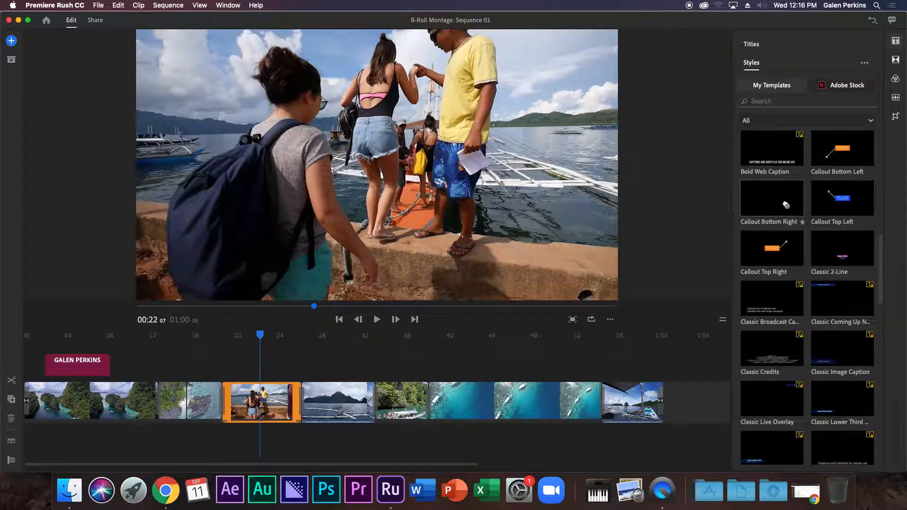
left_click_drag(783, 206, 267, 364)
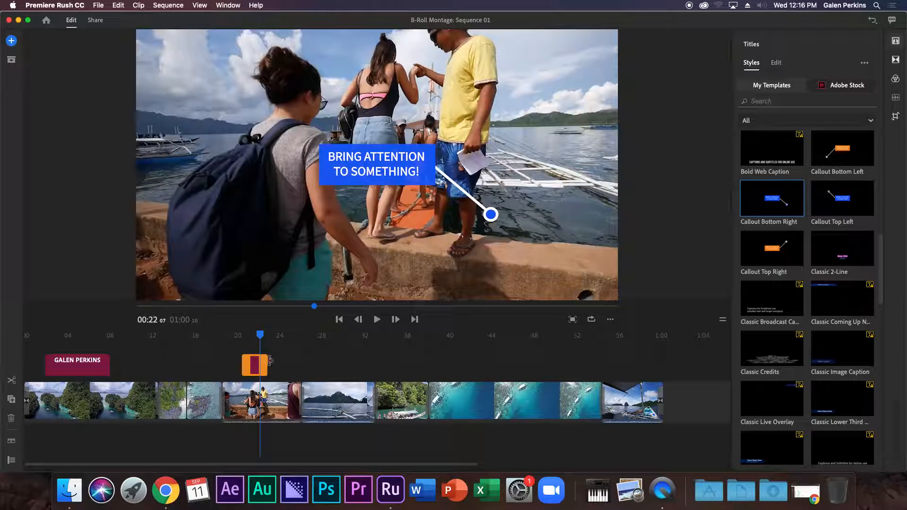
left_click(398, 167)
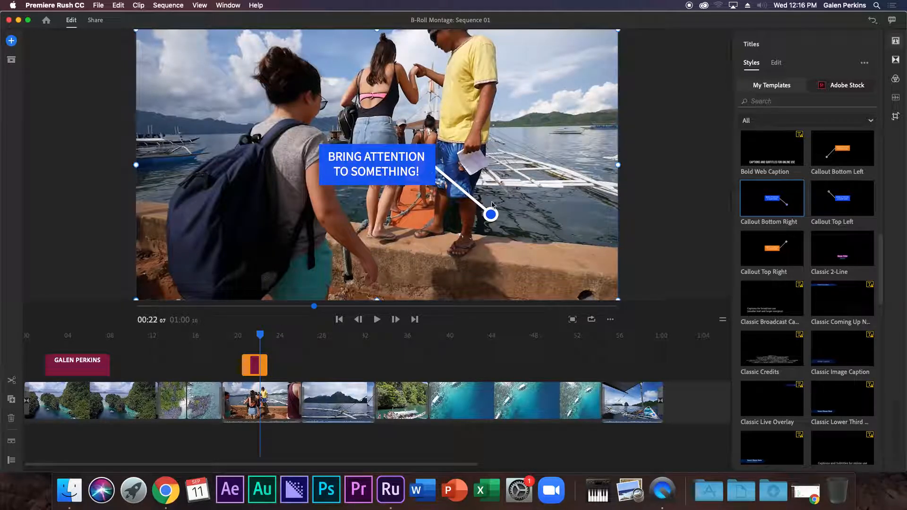
Point the callout at the woman's head, caption it 'This is' plus her name, and trim its clip.
left_click_drag(416, 169, 237, 61)
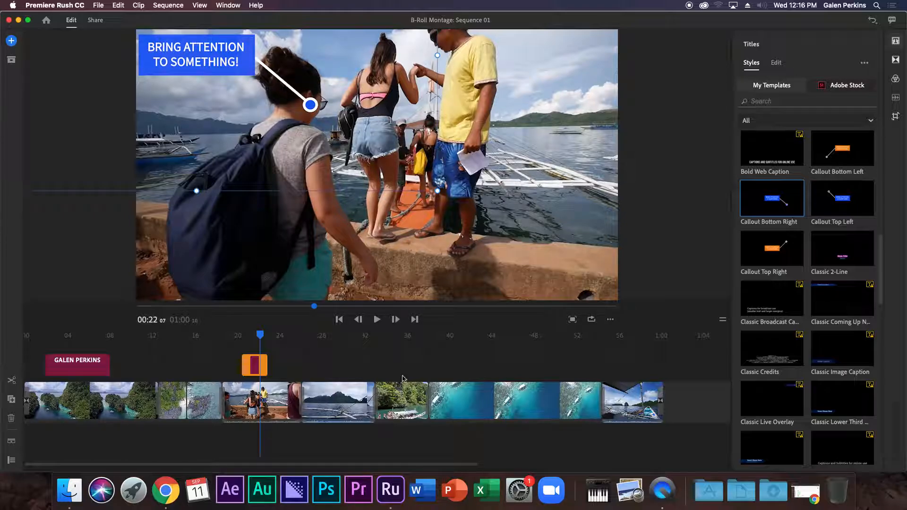
left_click_drag(243, 359, 246, 354)
left_click(226, 52)
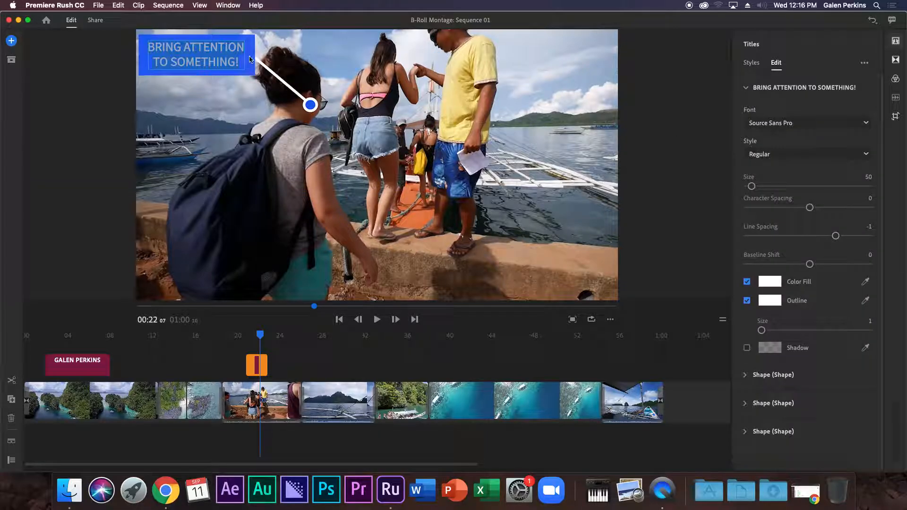
type("This")
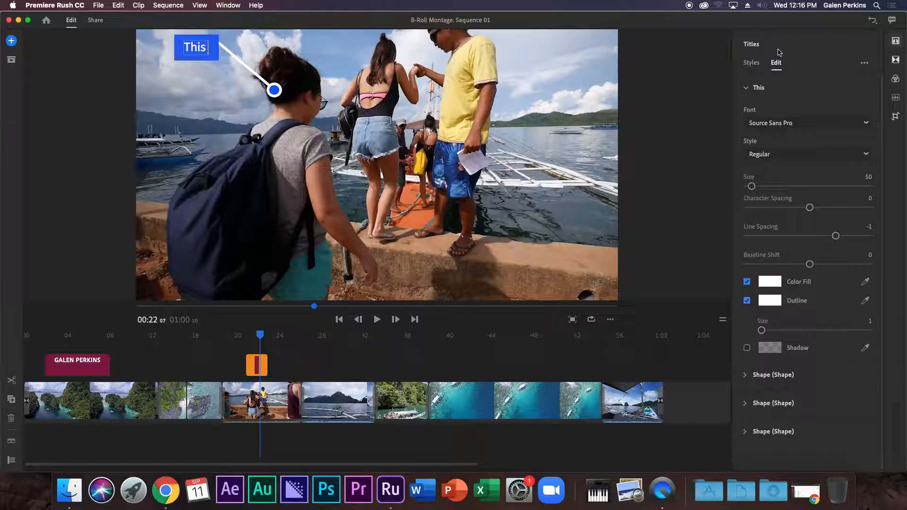
type(" is Maria")
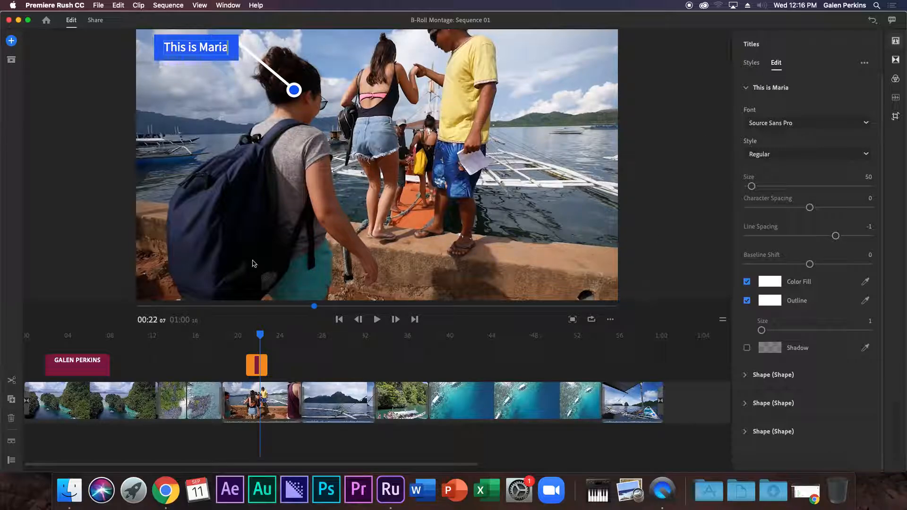
left_click_drag(265, 365, 250, 335)
left_click_drag(254, 367, 258, 367)
Drop the callout clip in place and play the pier clip to check it.
left_click(247, 336)
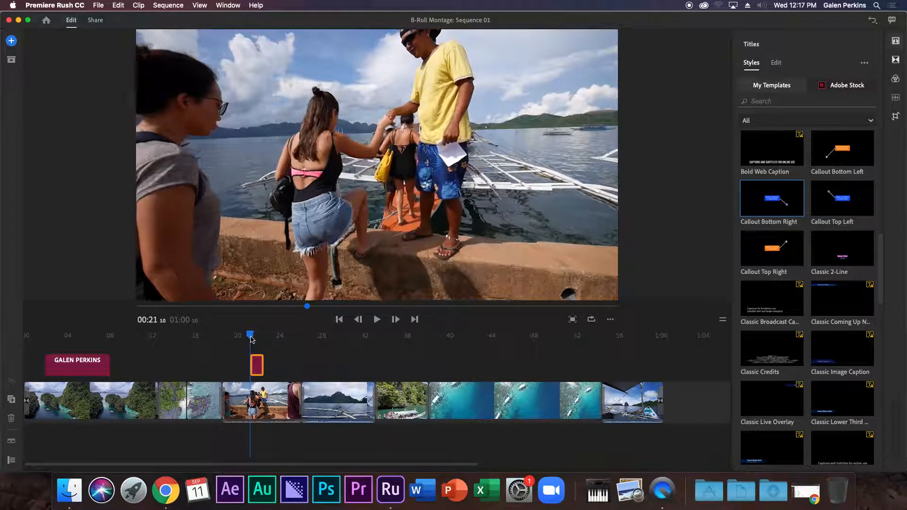
key("Left")
key("space")
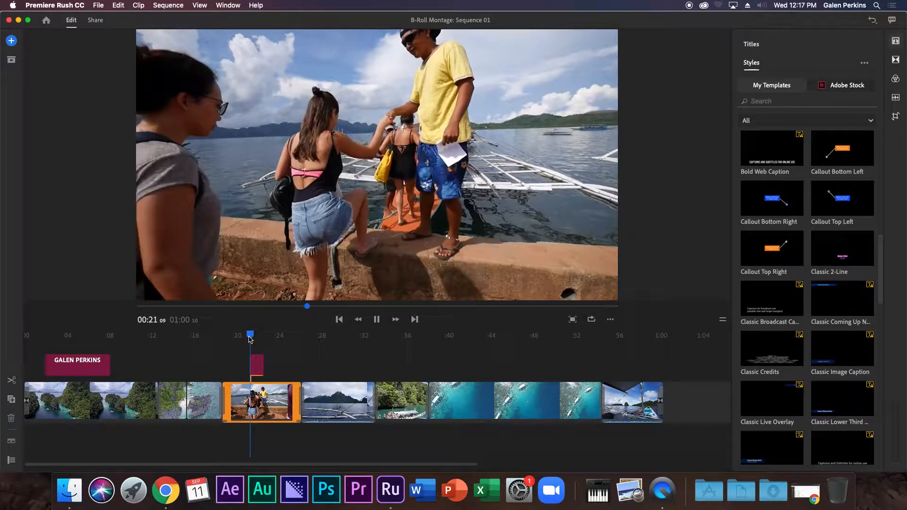
key("space")
Delete the callout title above the boat clip.
left_click(263, 365)
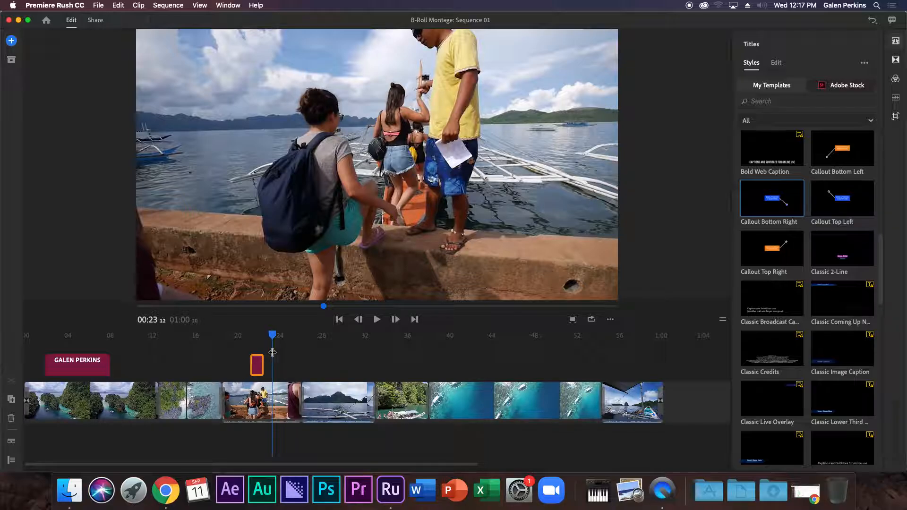
left_click(259, 365)
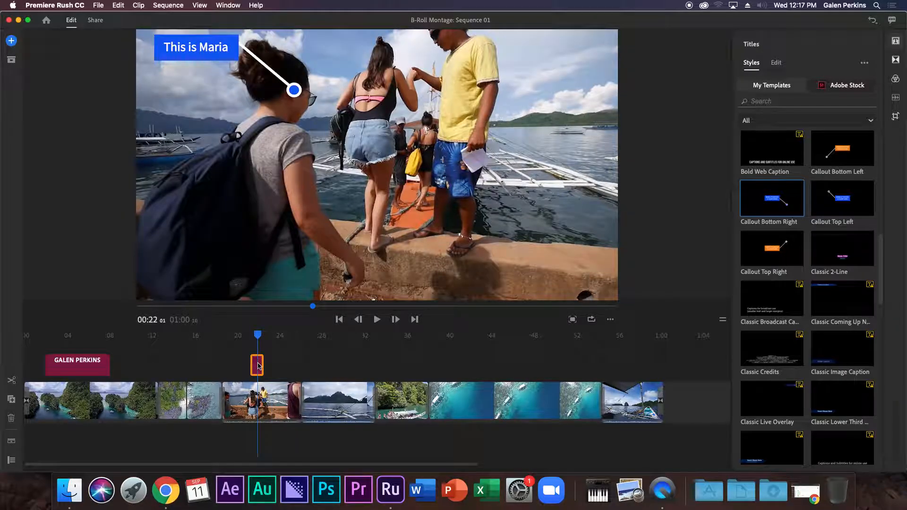
key("Delete")
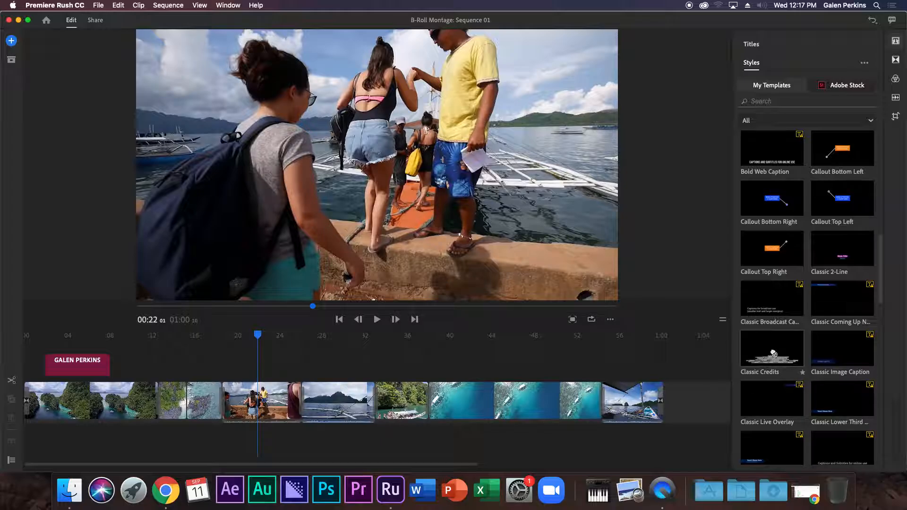
Add Classic Credits after the last clip, syncing the Roboto Slab Bold font from Adobe.
left_click_drag(775, 353, 663, 403)
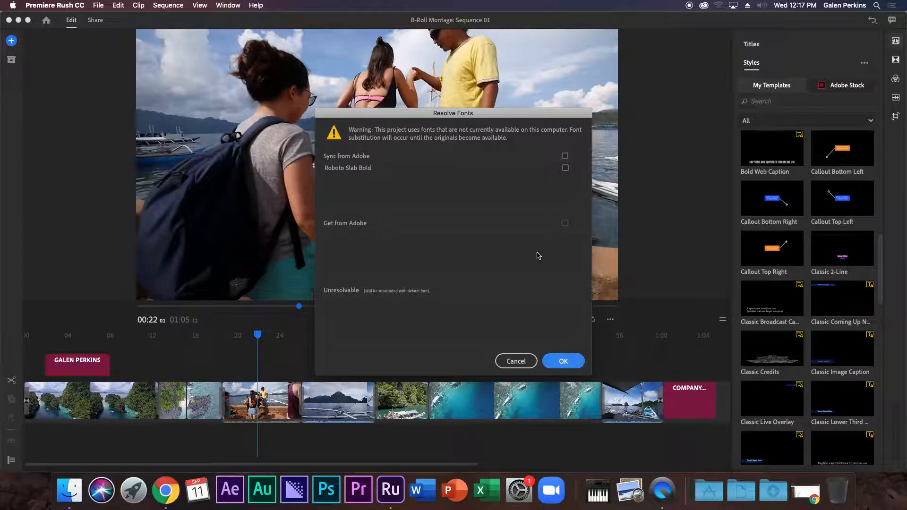
left_click(565, 156)
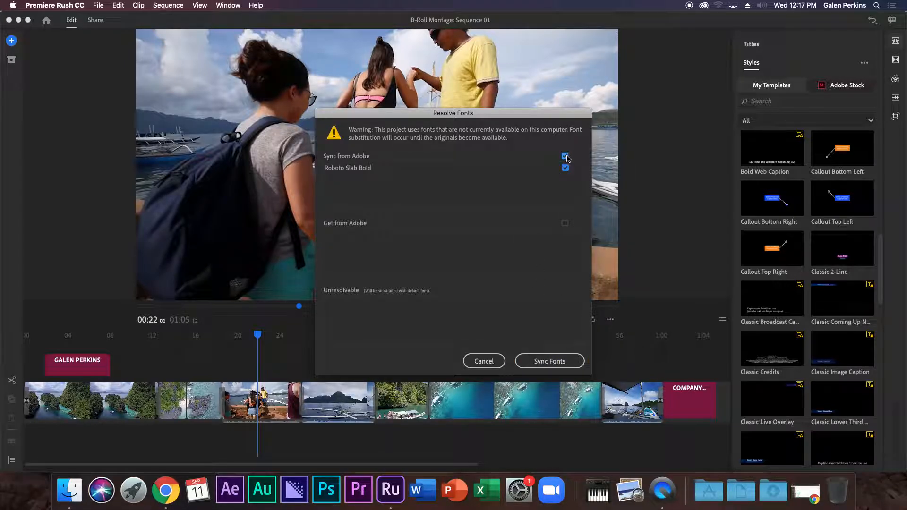
left_click(557, 362)
left_click(537, 263)
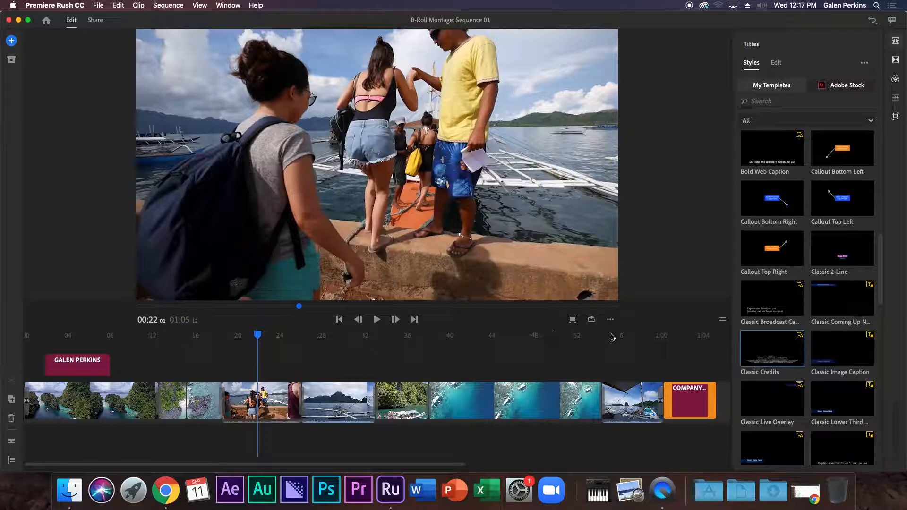
left_click(678, 352)
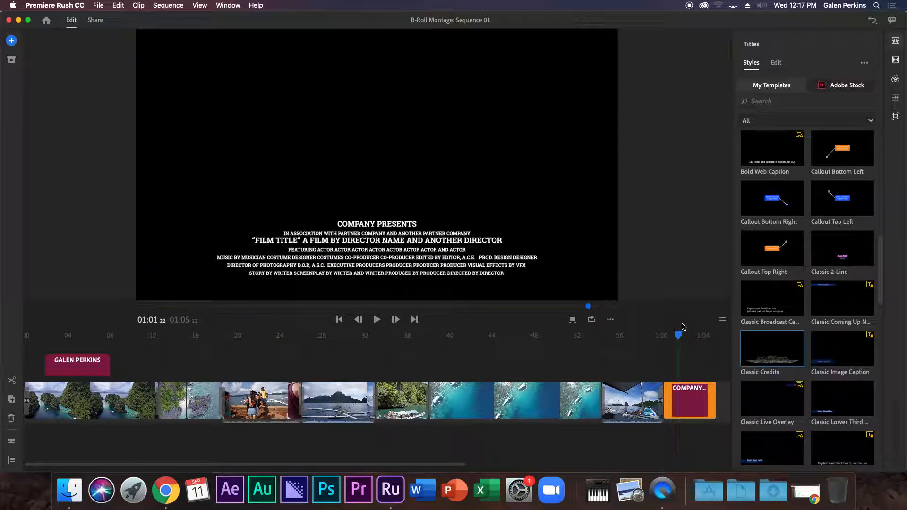
left_click(688, 398)
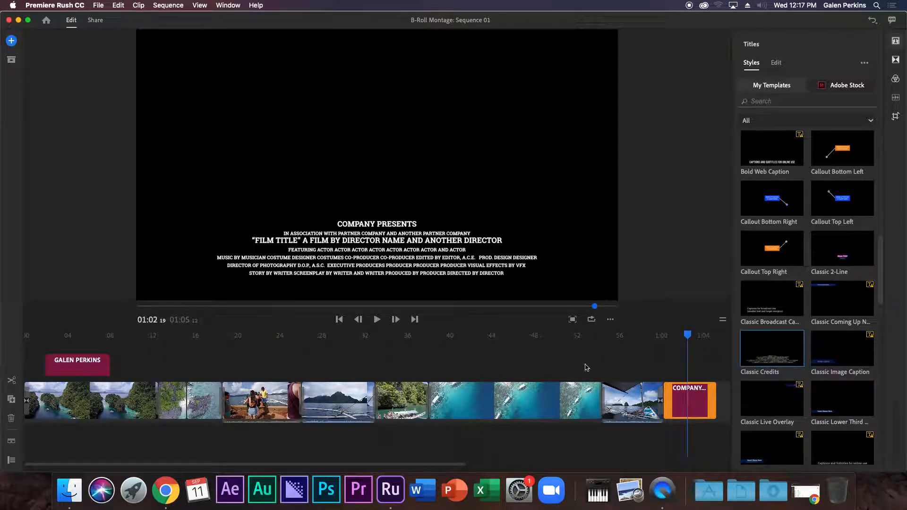
Replace the COMPANY PRESENTS credit line with 'My Vacation B-Roll Montage'.
double_click(379, 225)
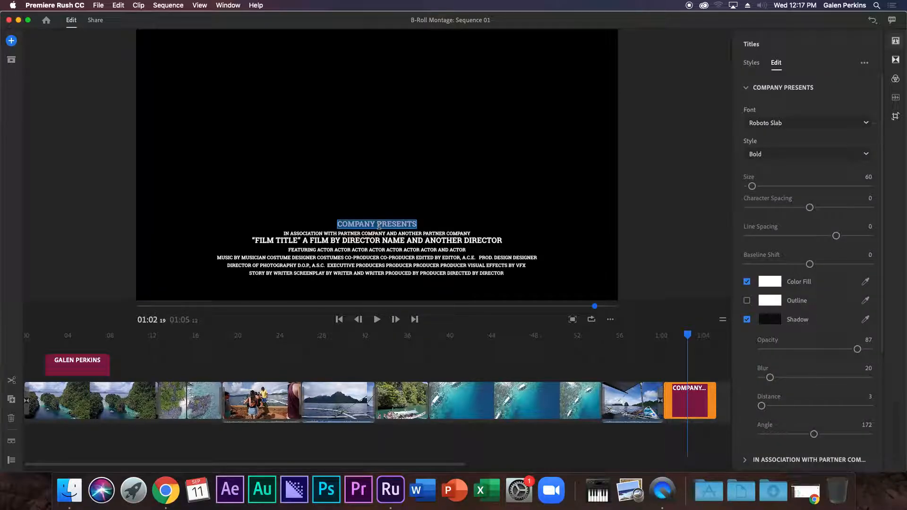
type("My")
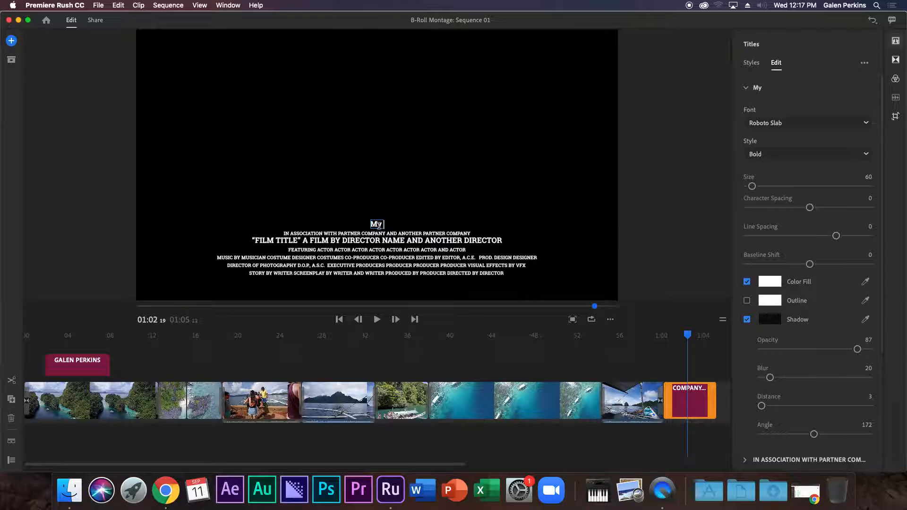
type(" Vacation B-Ro")
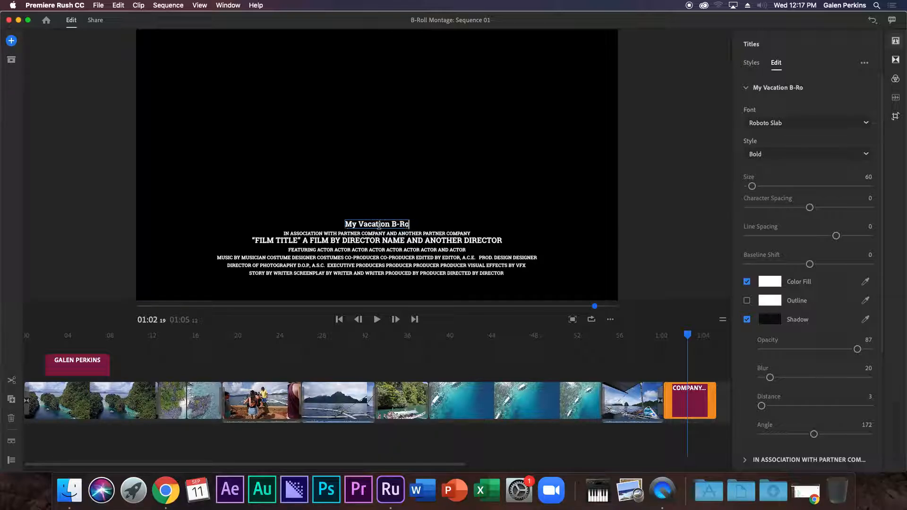
type("ll Montage")
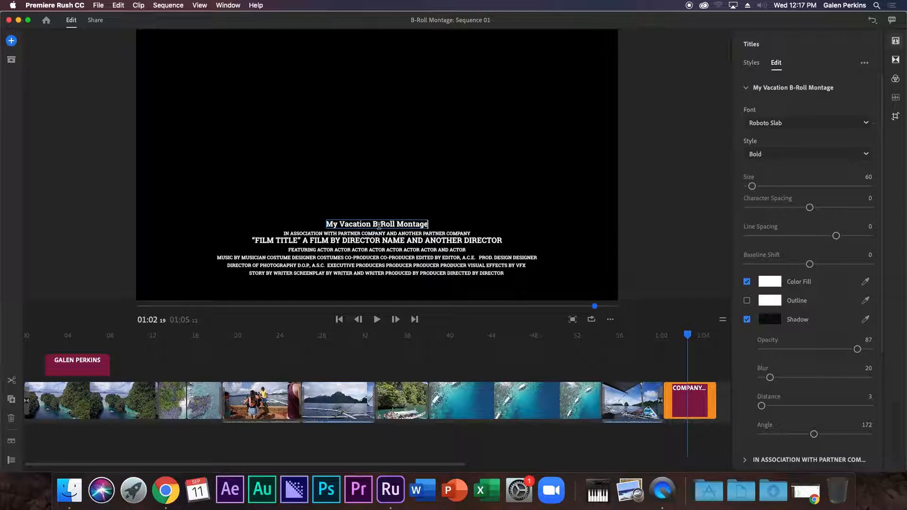
Highlight the FILM TITLE, FEATURING and STORY BY WRITER credit lines in the preview.
left_click(310, 237)
left_click_drag(274, 241, 465, 249)
left_click(456, 257)
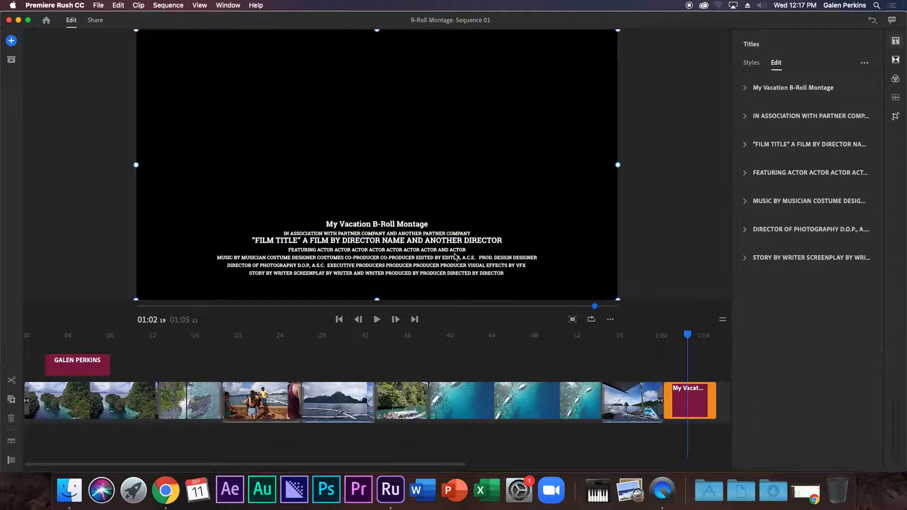
double_click(325, 250)
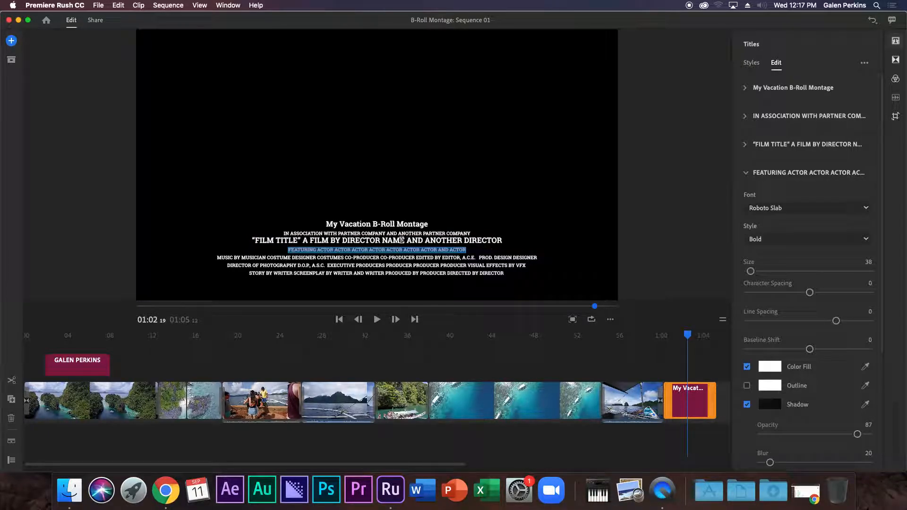
left_click(495, 273)
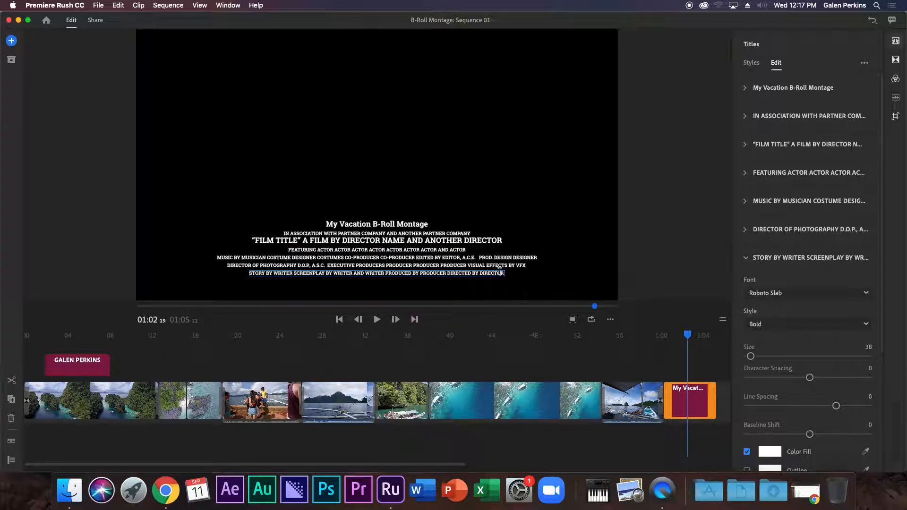
double_click(487, 272)
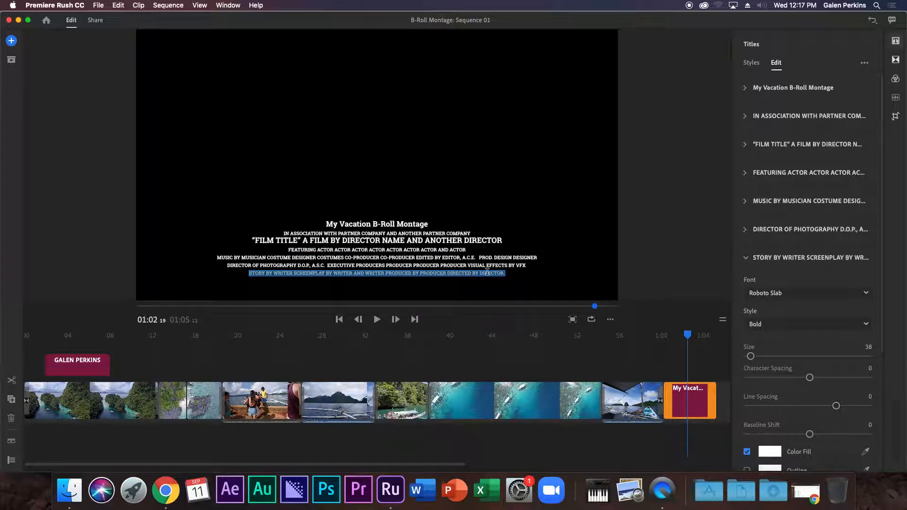
Delete the DIRECTOR OF PHOTOGRAPHY and MUSIC BY credit lines.
left_click(468, 265)
double_click(468, 264)
triple_click(467, 264)
key("BackSpace")
left_click(471, 258)
triple_click(471, 259)
key("BackSpace")
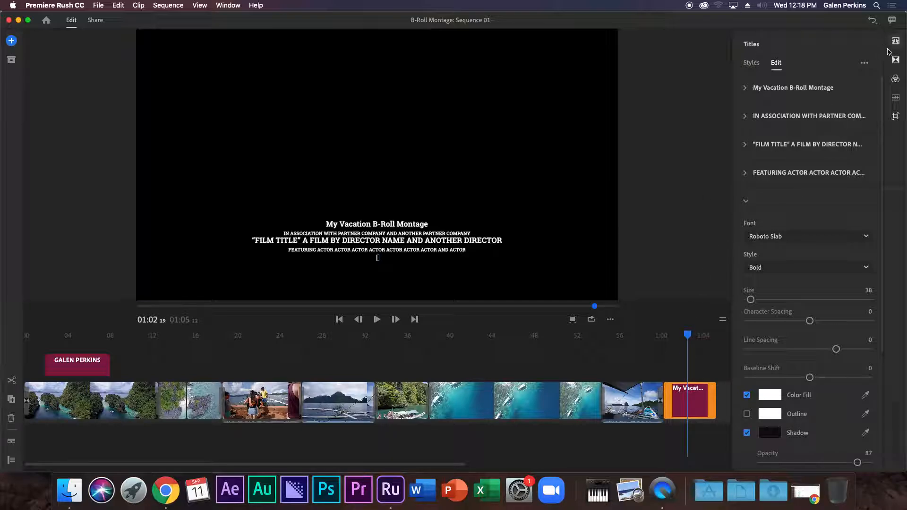
Add a Callout Bottom Left title above the boat clip around 00:22.
left_click(896, 41)
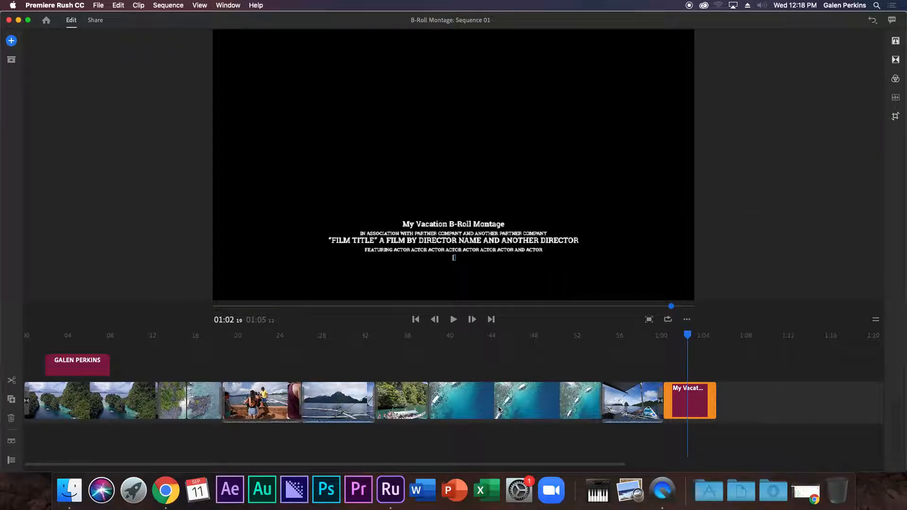
left_click(259, 331)
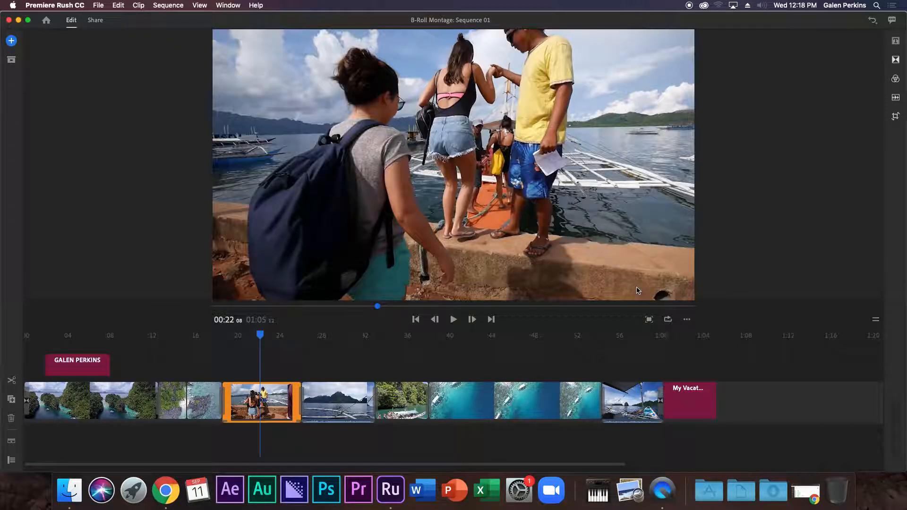
left_click(895, 41)
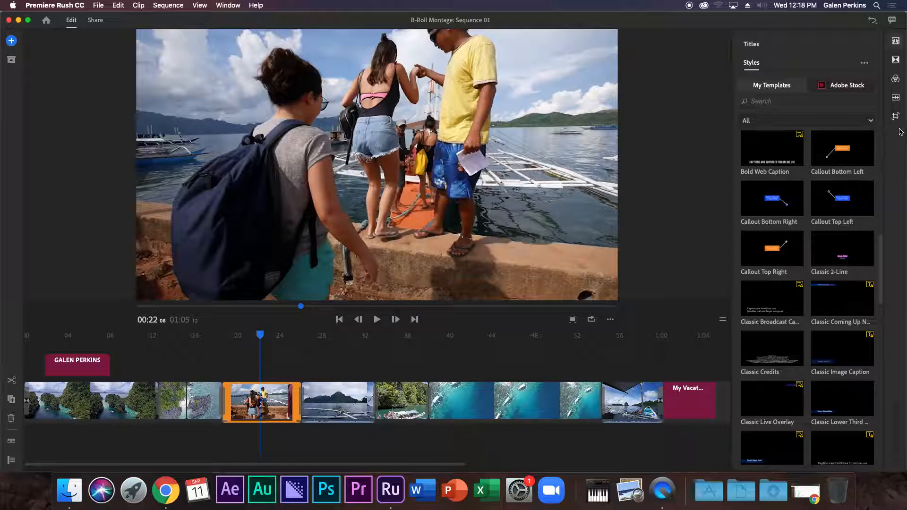
left_click_drag(841, 150, 280, 366)
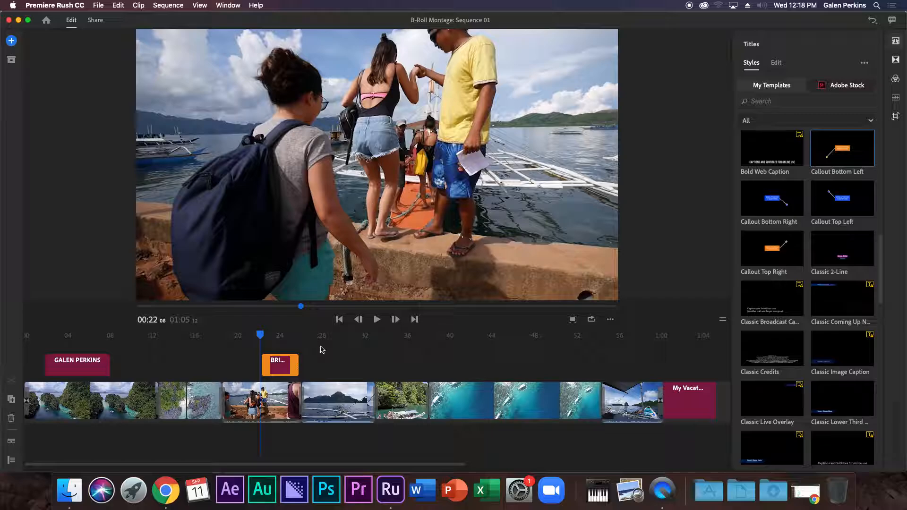
Reposition the callout's orange box lower and left in the frame.
left_click(276, 335)
left_click_drag(363, 177, 449, 58)
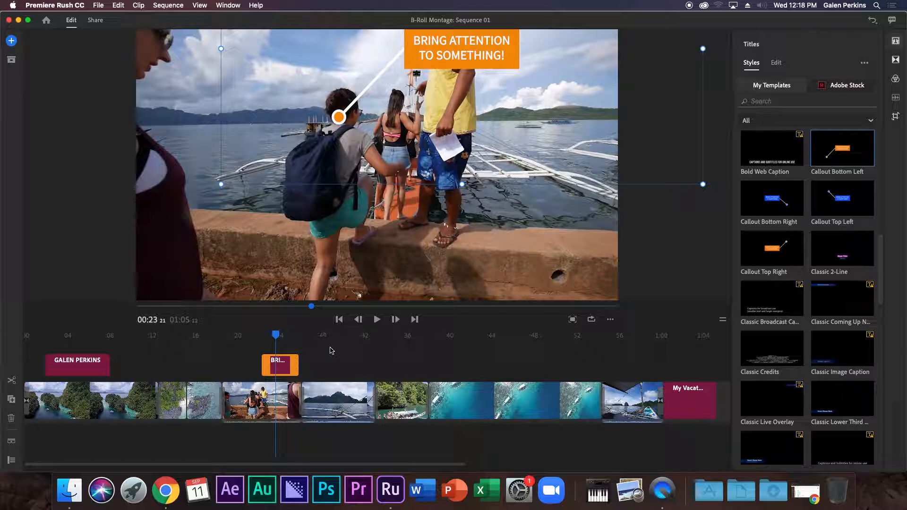
left_click_drag(693, 155, 682, 257)
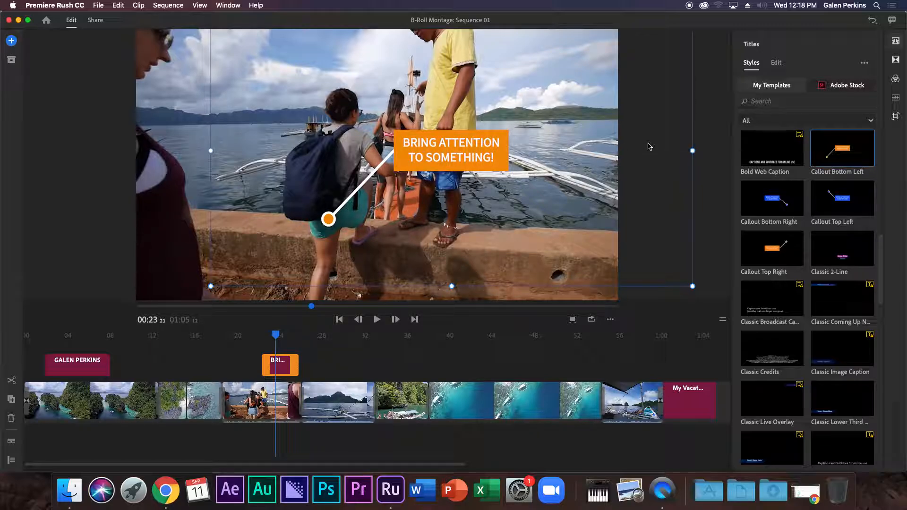
left_click_drag(598, 163, 496, 277)
left_click_drag(507, 201, 535, 164)
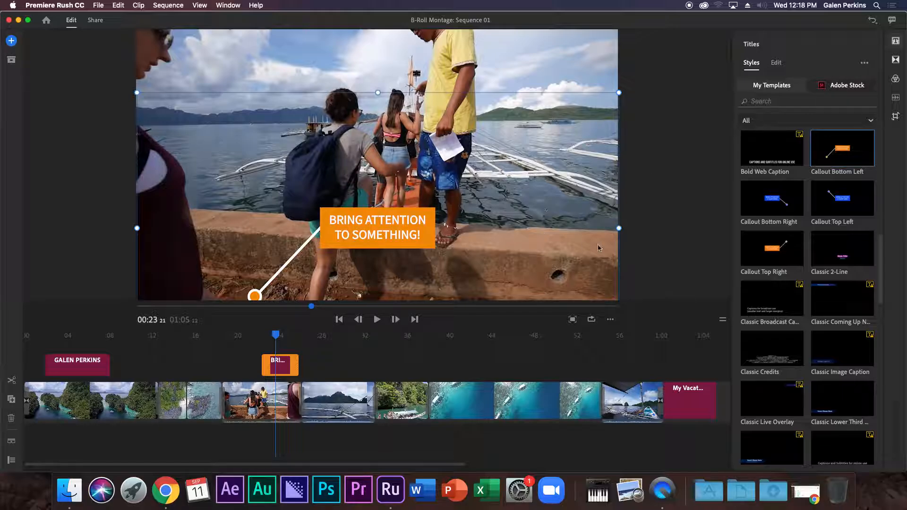
left_click(284, 370)
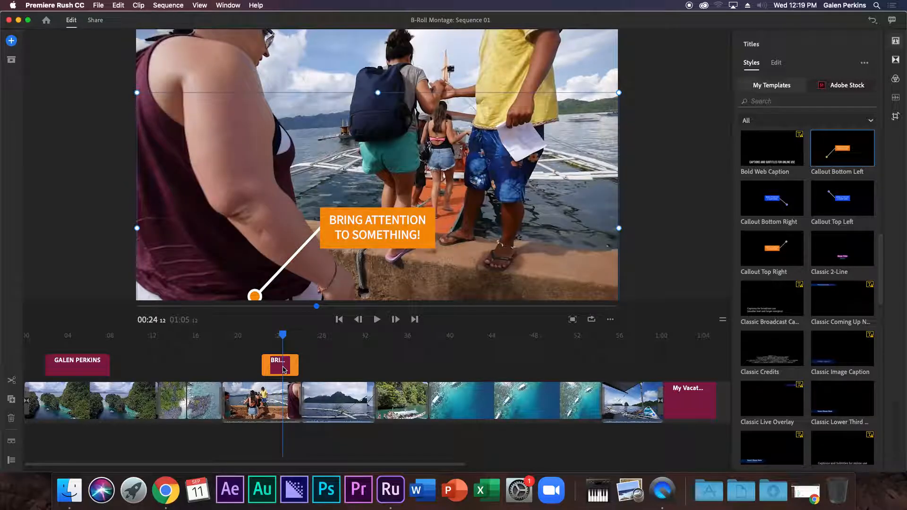
key("Delete")
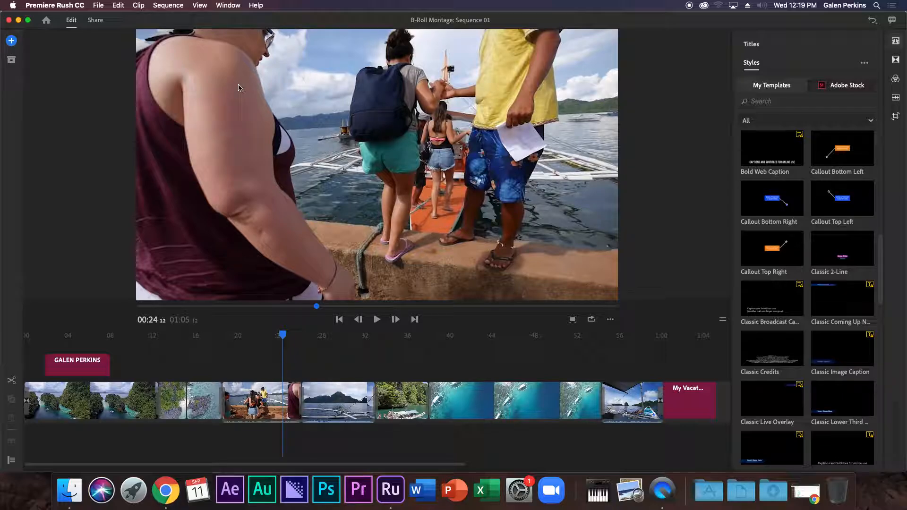
left_click(98, 5)
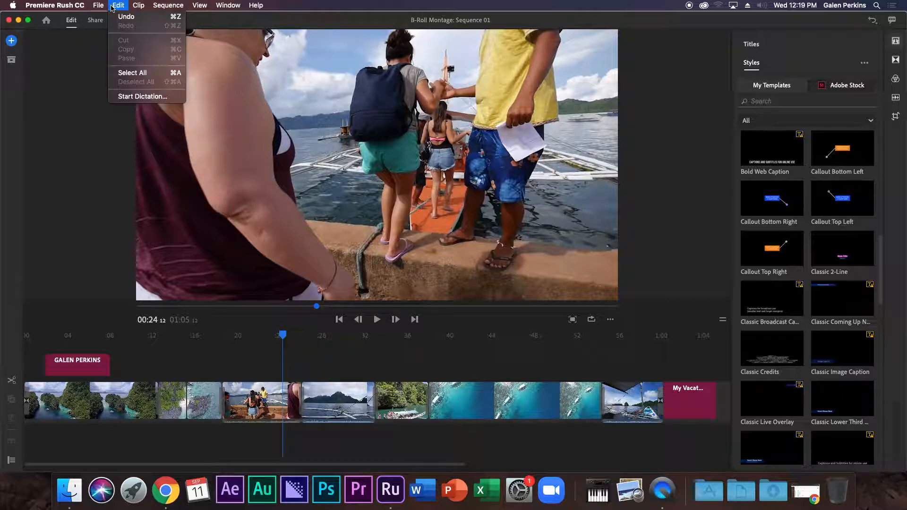
left_click(105, 40)
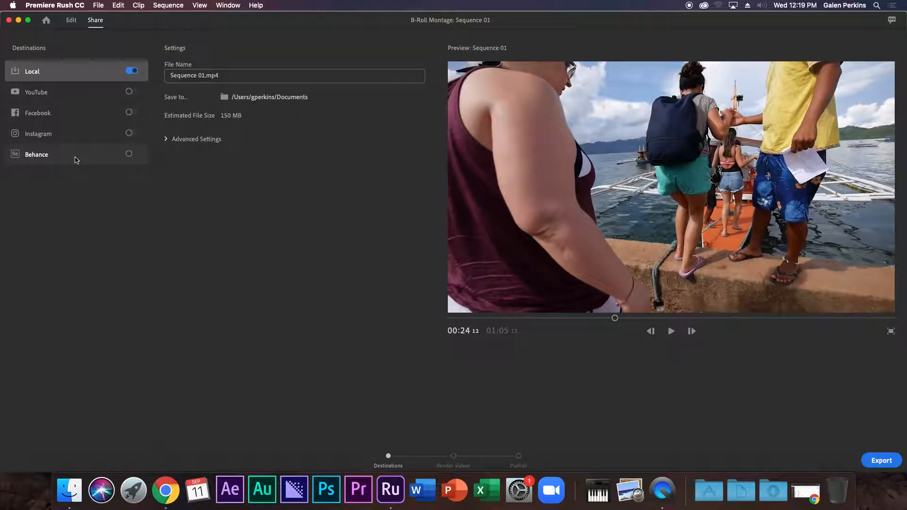
left_click(73, 20)
left_click(118, 5)
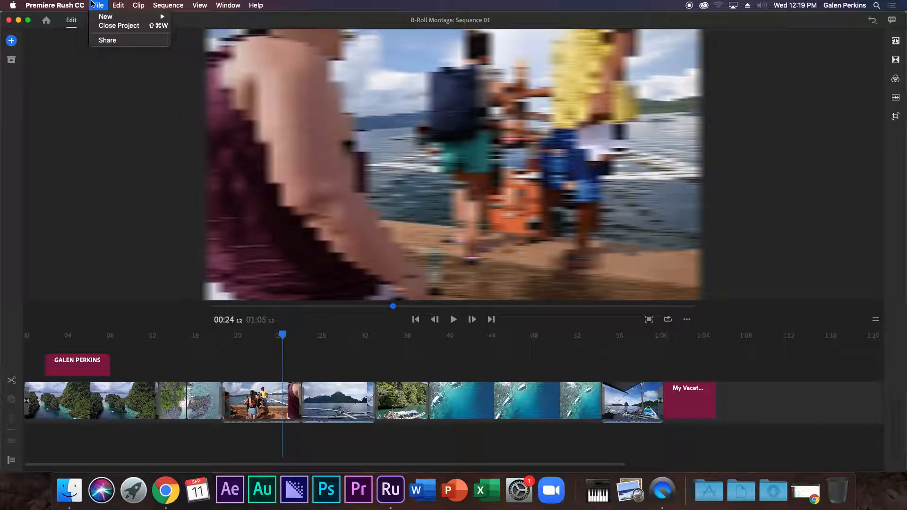
mouse_move(103, 4)
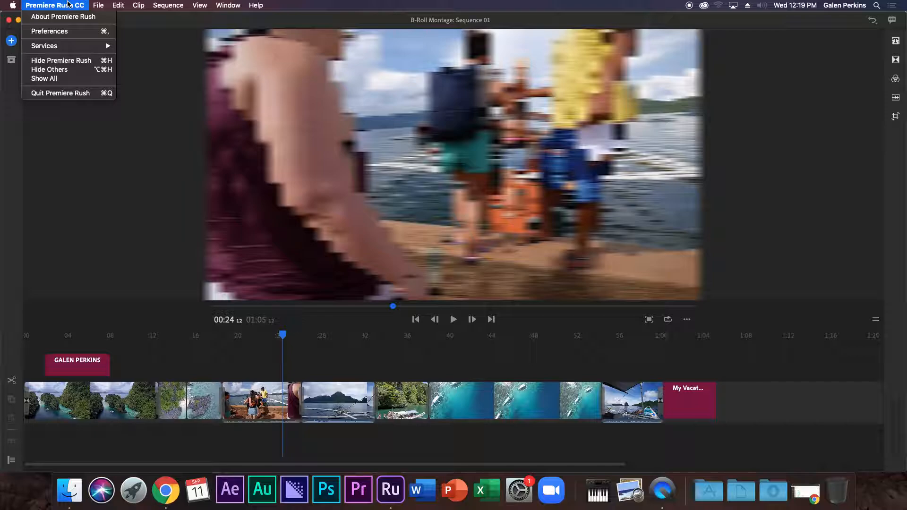
mouse_move(159, 5)
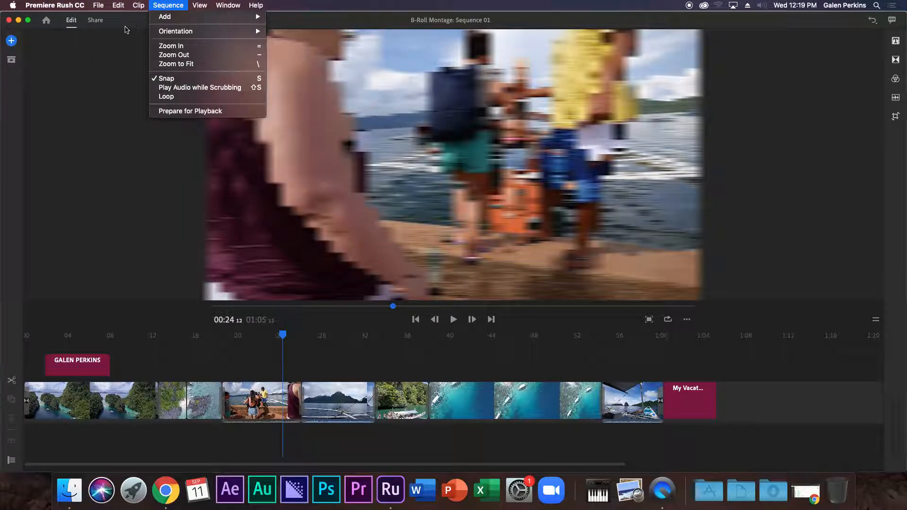
left_click(109, 71)
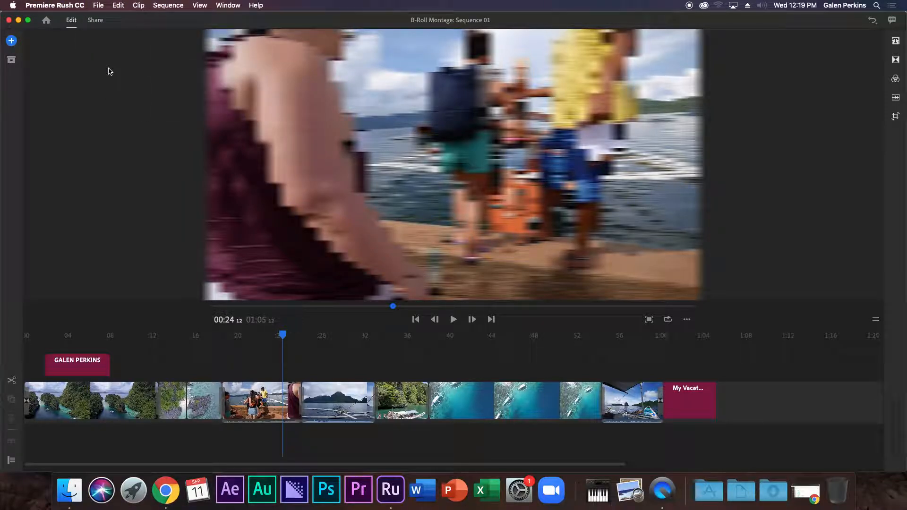
Split the boat clip at about 00:30.
mouse_move(283, 334)
left_mouse_down()
mouse_move(276, 333)
mouse_move(296, 334)
mouse_move(282, 333)
left_mouse_up()
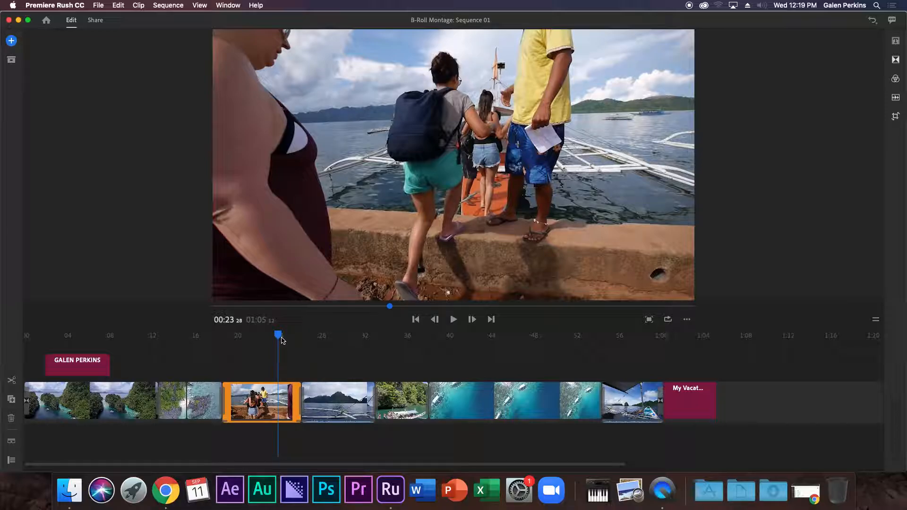
left_click_drag(279, 337, 298, 349)
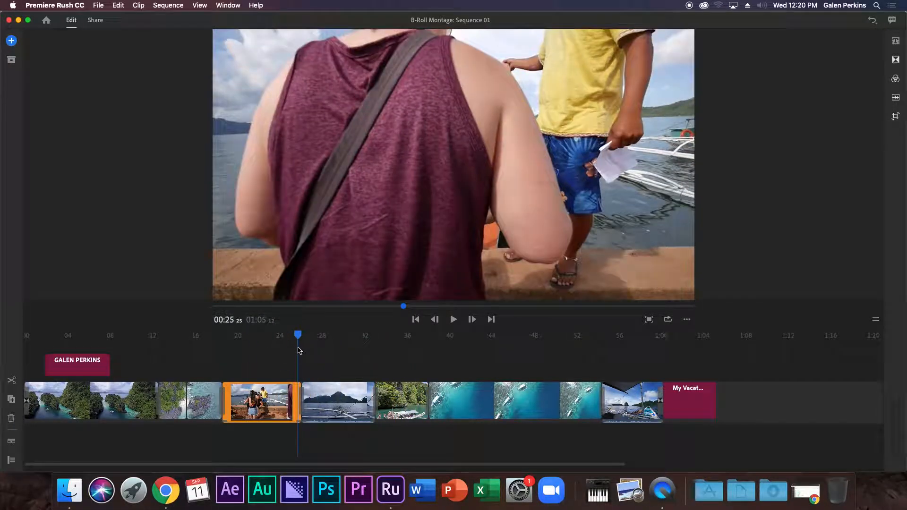
left_click_drag(302, 336, 707, 361)
left_click_drag(587, 335, 348, 342)
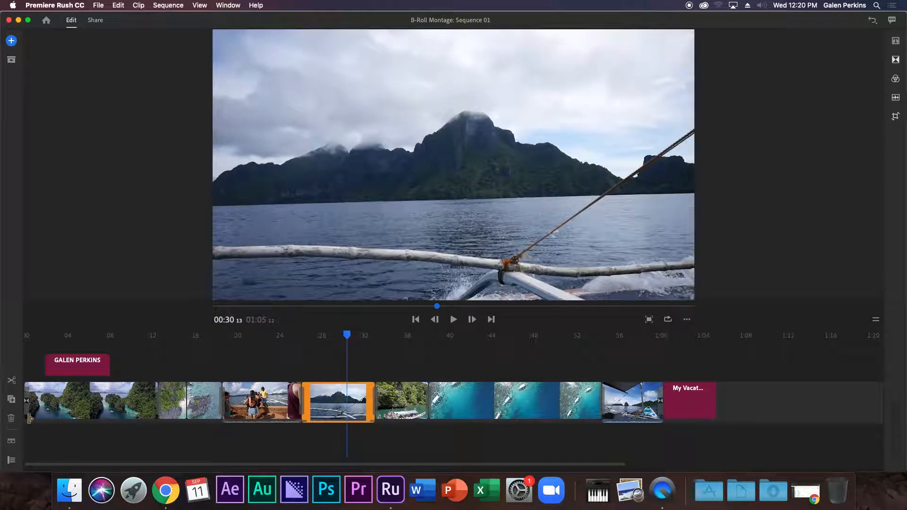
left_click(13, 381)
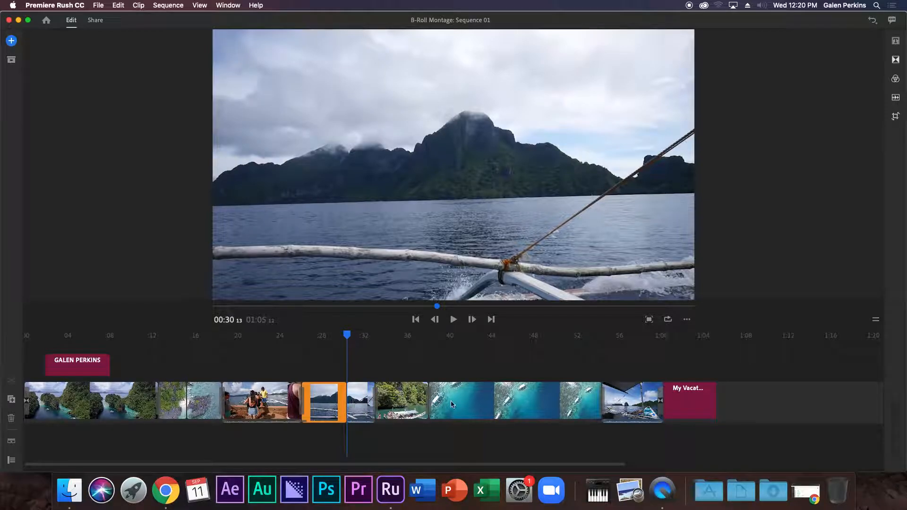
Delete all clips after the cut, including the credits title.
left_click(731, 375)
left_click_drag(754, 379, 356, 409)
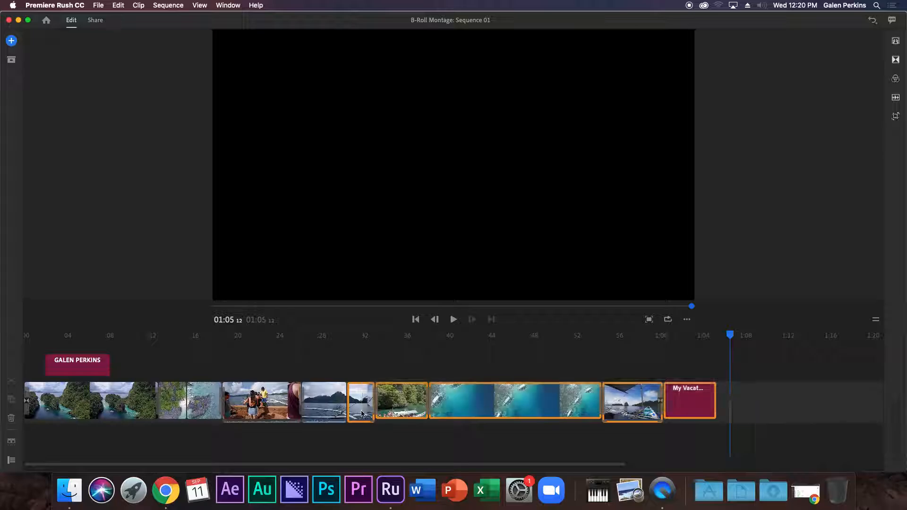
key("BackSpace")
Delete the name title at the start of the sequence.
left_click_drag(360, 336, 26, 337)
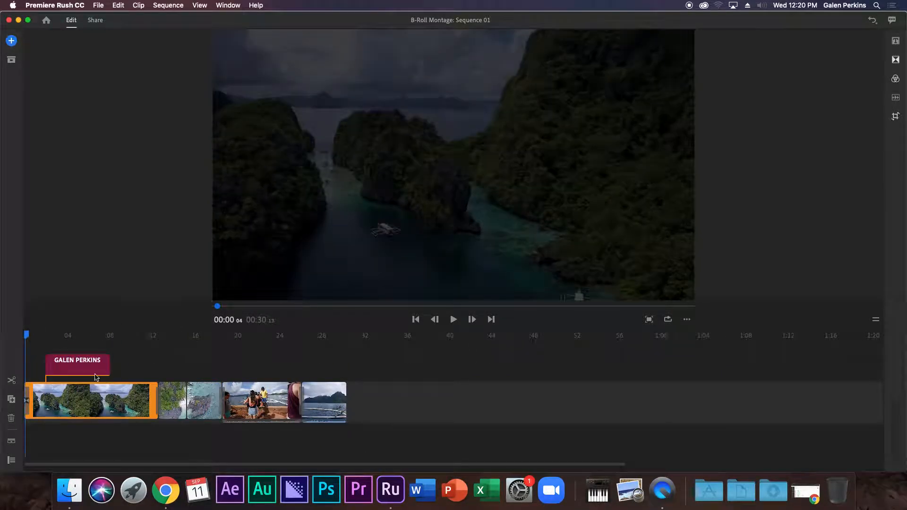
left_click(79, 366)
key("BackSpace")
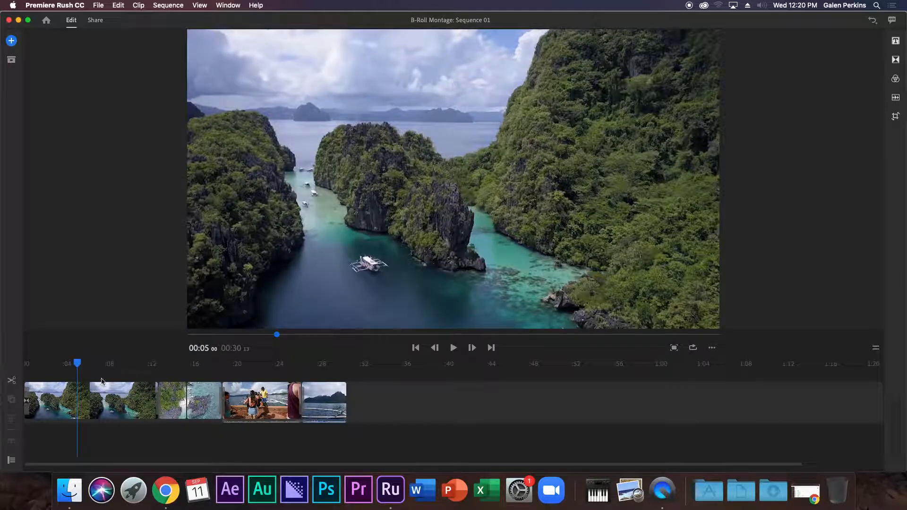
left_click_drag(69, 370, 1, 359)
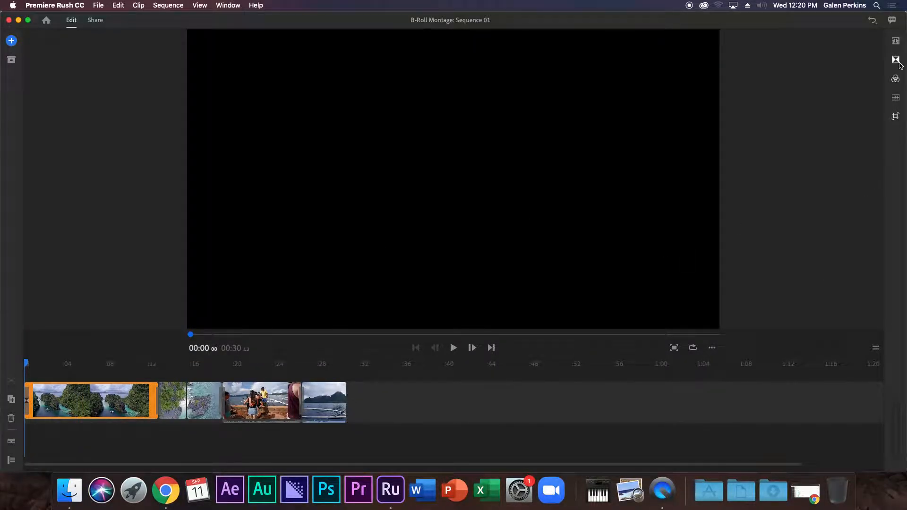
Apply a Cross Dissolve to the end of the last clip.
left_click(896, 60)
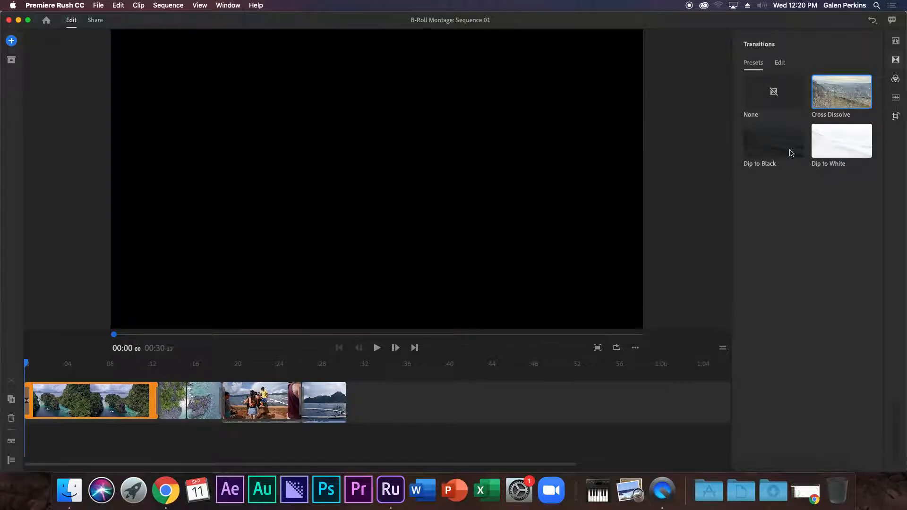
mouse_move(843, 94)
left_mouse_down()
mouse_move(644, 138)
mouse_move(352, 428)
mouse_move(346, 399)
left_mouse_up()
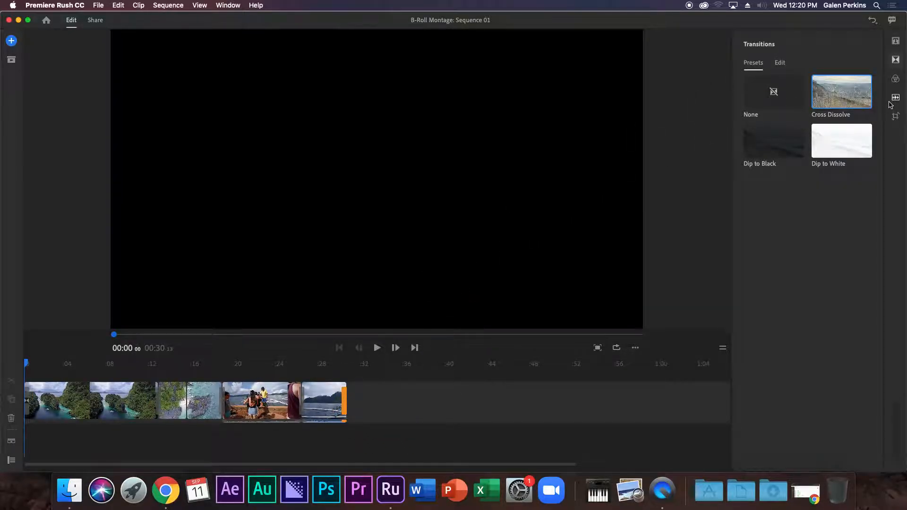
left_click(895, 99)
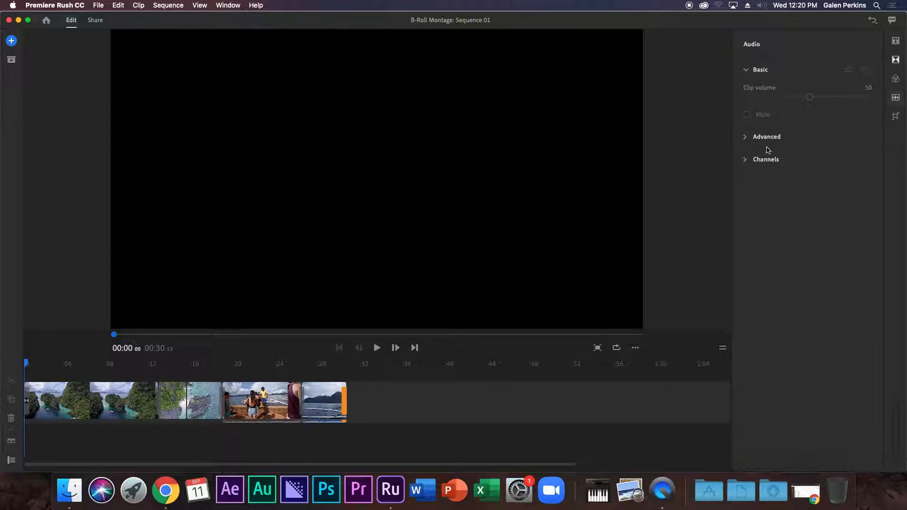
Add the Dreamland track from Sample Media as music beneath the video clips.
left_click(11, 41)
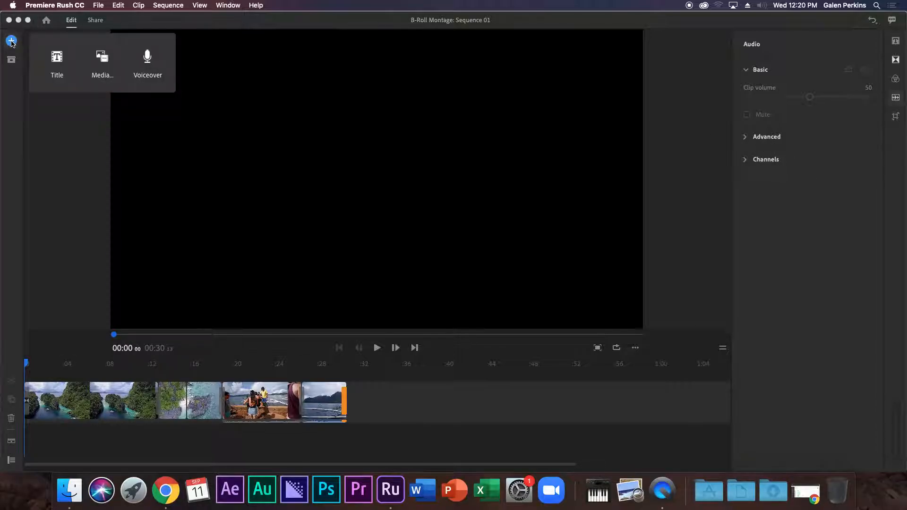
left_click(102, 60)
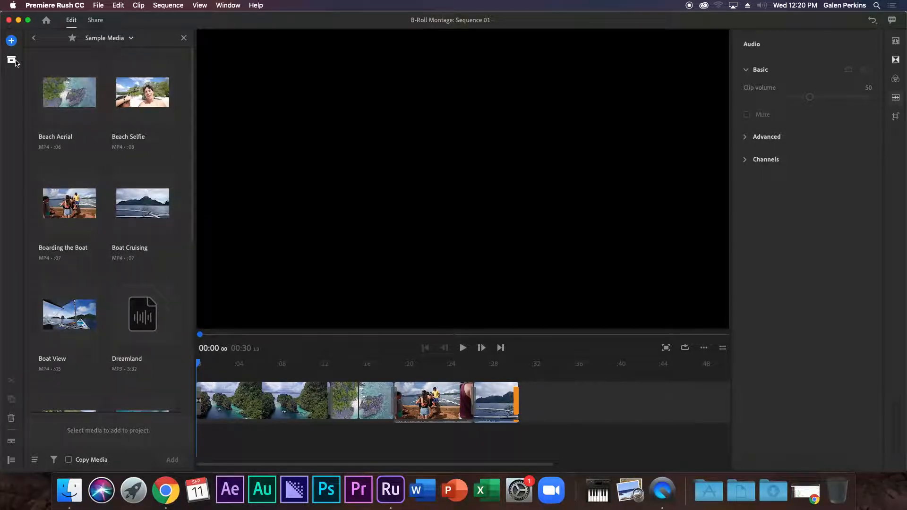
mouse_move(16, 63)
scroll(184, 179, "down", 3)
scroll(151, 184, "down", 5)
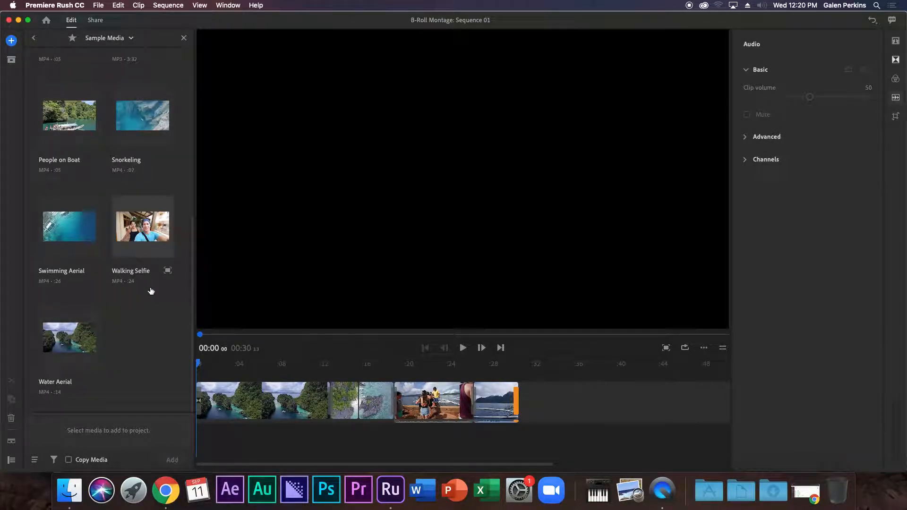
scroll(150, 302, "up", 8)
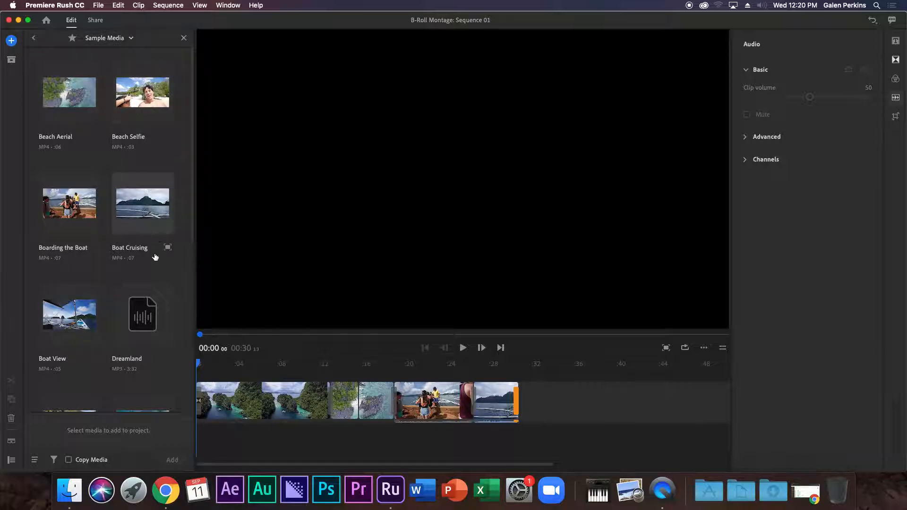
left_click(146, 319)
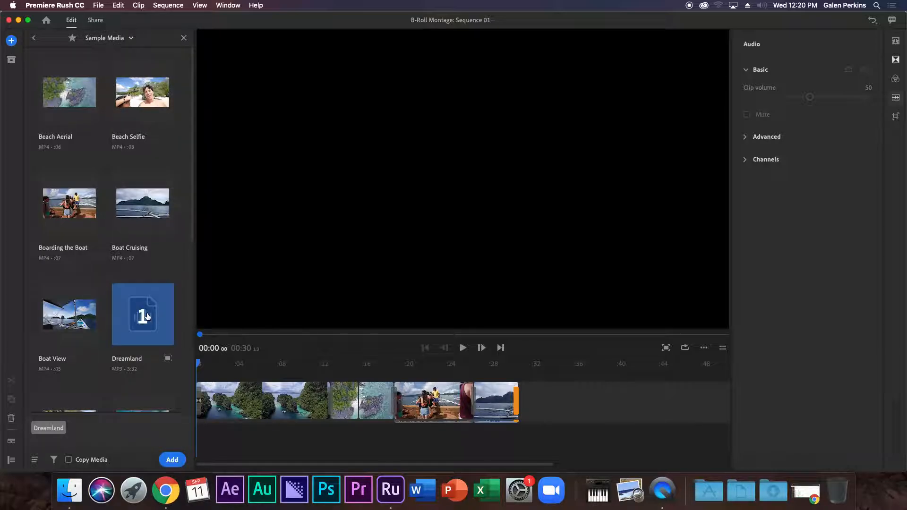
left_click(176, 460)
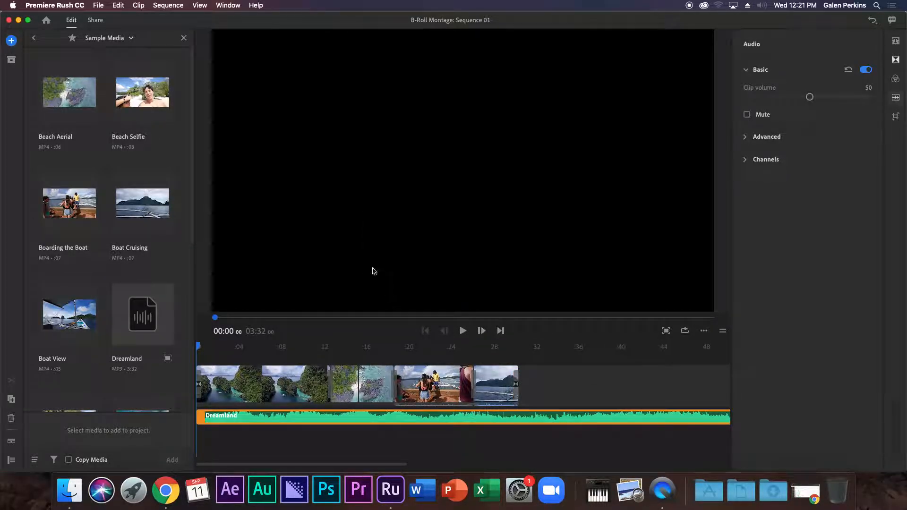
left_click(184, 37)
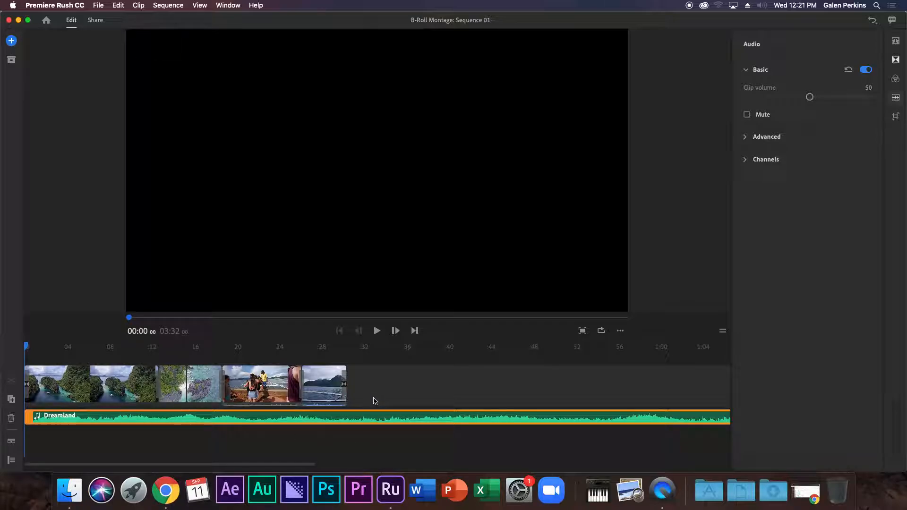
Split Dreamland where the last video clip ends at 00:30 and delete the leftover music.
left_click(351, 364)
left_click(331, 383)
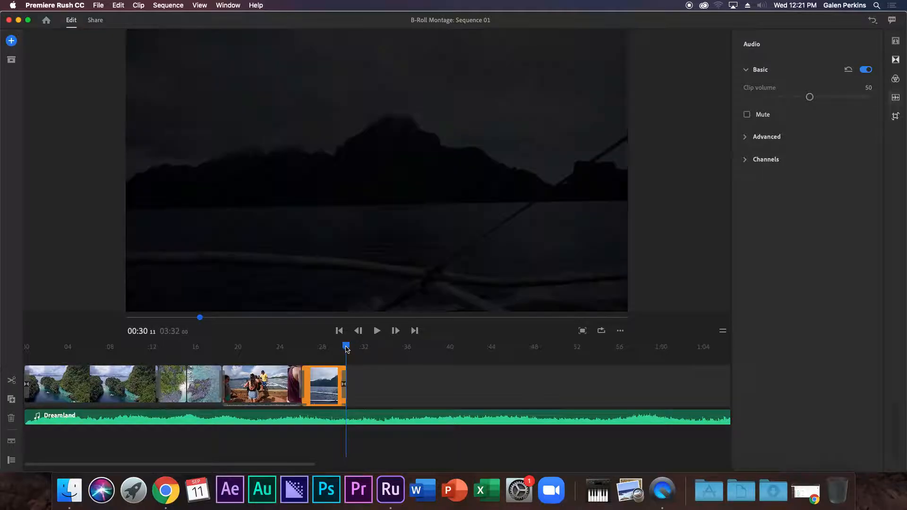
left_click(12, 381)
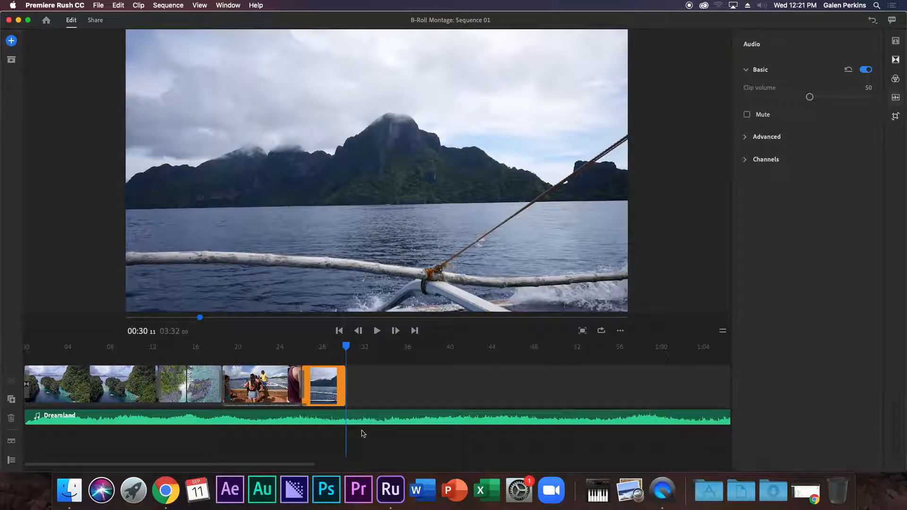
left_click(352, 421)
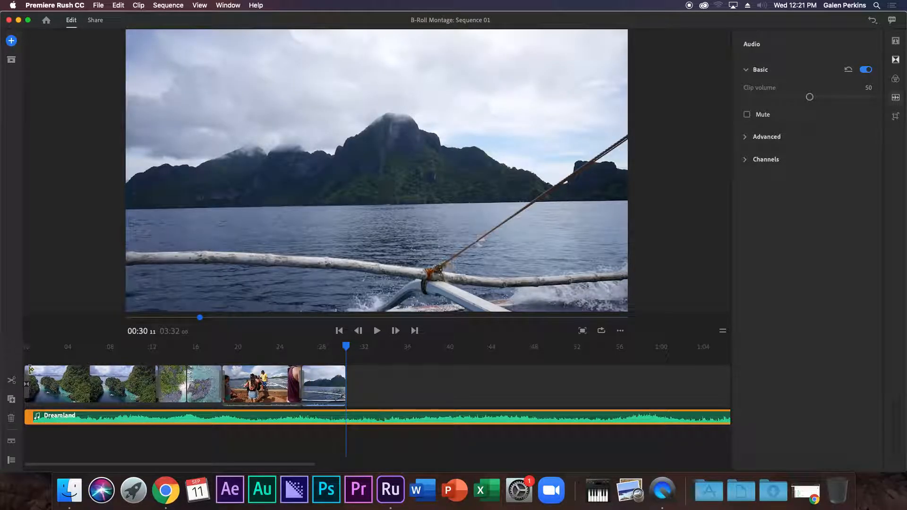
left_click(11, 379)
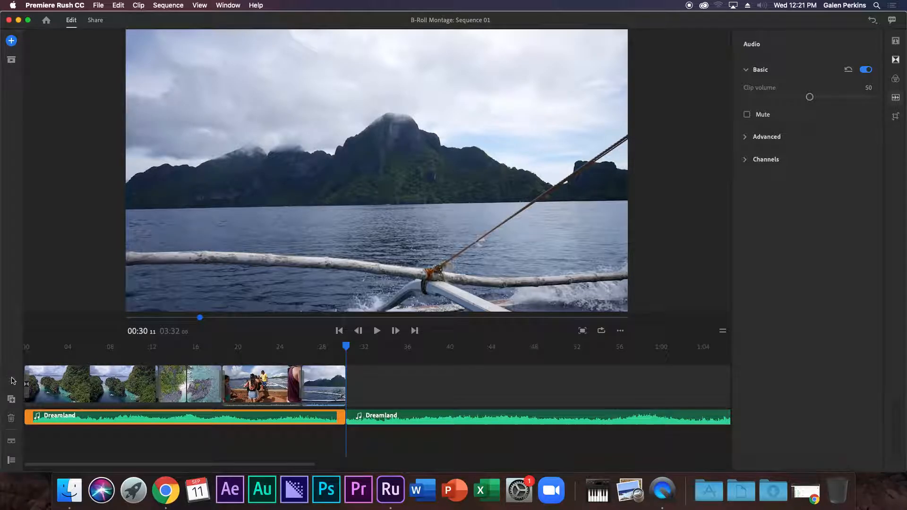
left_click(446, 422)
key("Delete")
left_click_drag(448, 347, 2, 319)
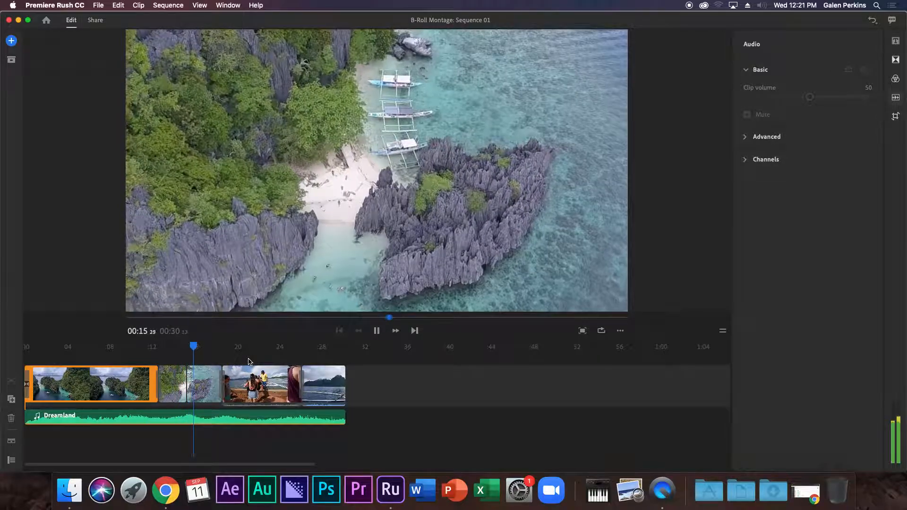
Place a Modern Down title over the opening clip and lengthen it slightly.
key("space")
left_click_drag(194, 346, 71, 347)
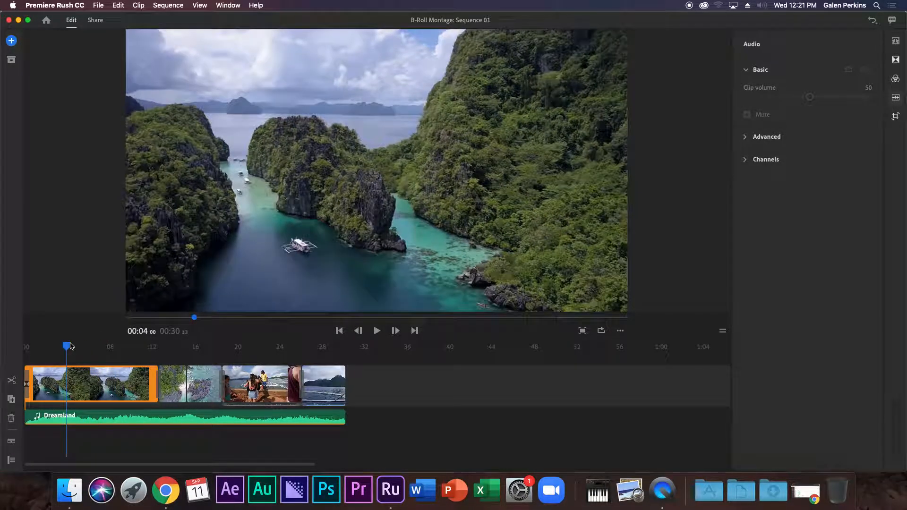
left_click(896, 41)
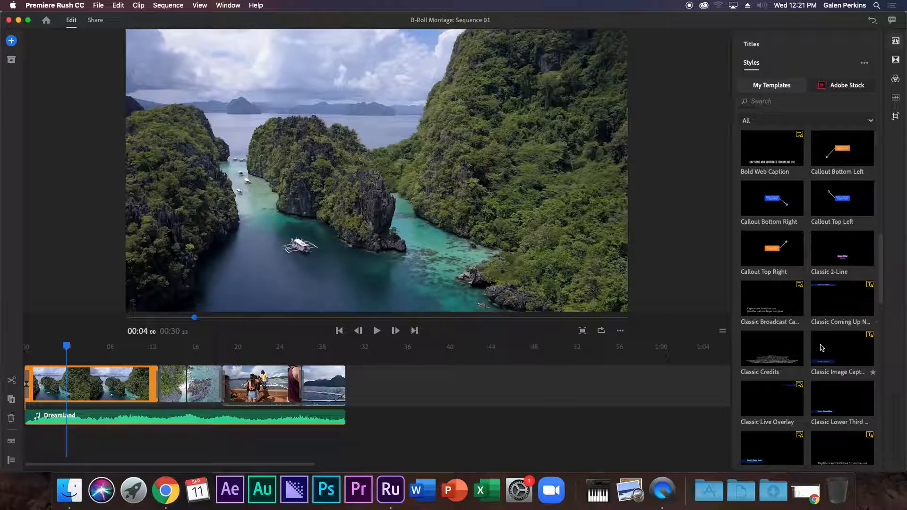
scroll(822, 348, "down", 10)
scroll(822, 348, "down", 2)
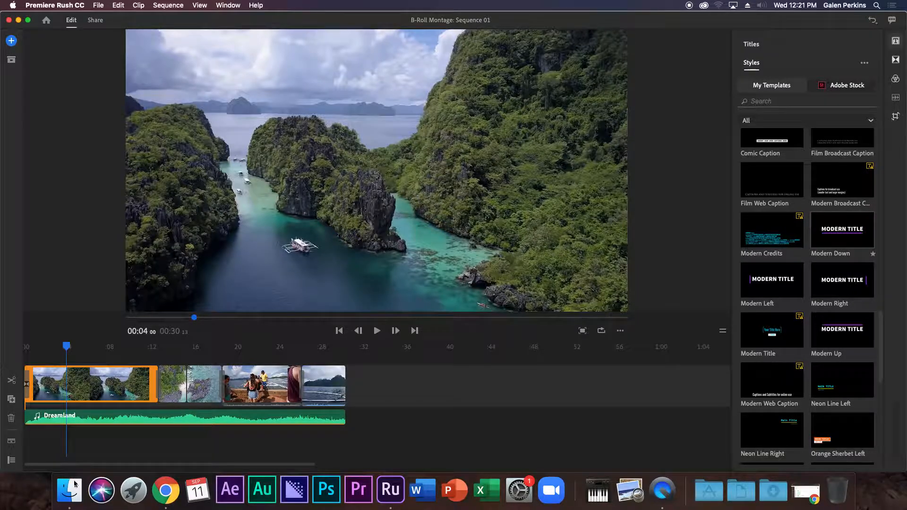
left_click_drag(59, 343, 40, 361)
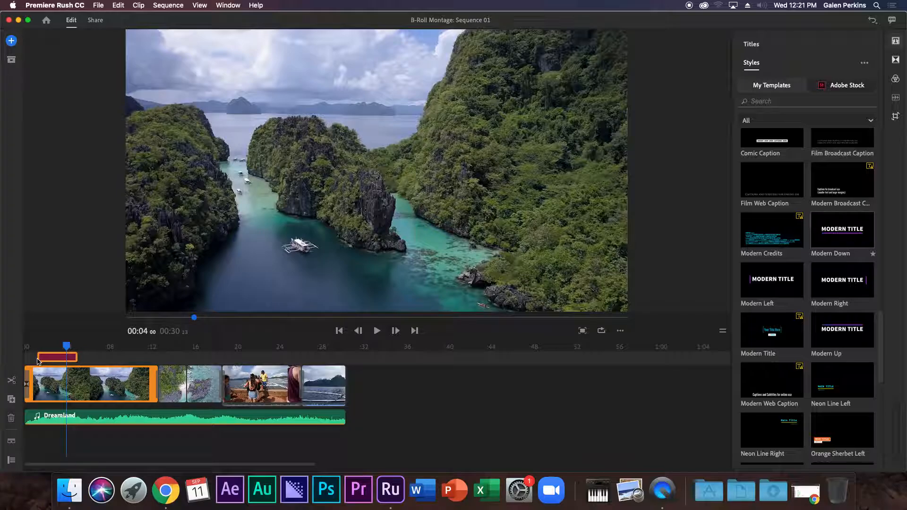
left_click_drag(75, 347, 90, 347)
left_click_drag(67, 318, 37, 319)
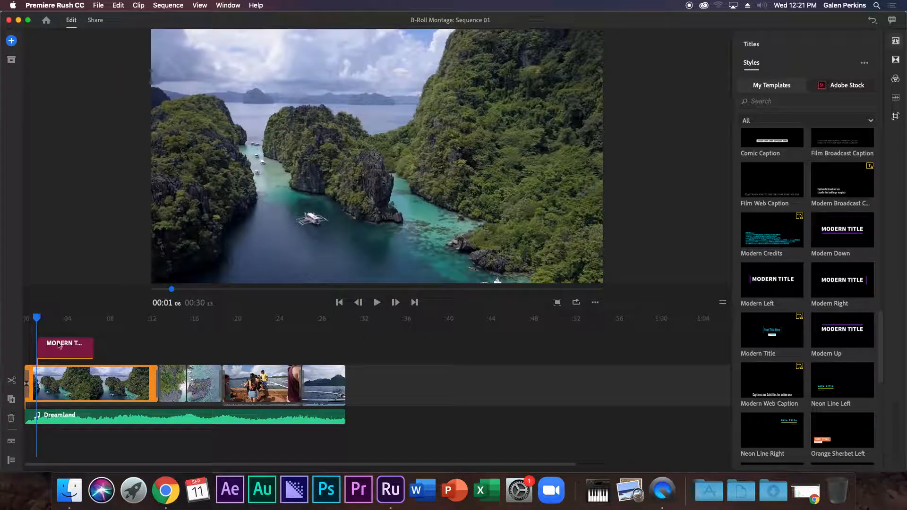
Rewrite the title text as SAILING IN on one line and French Polynesia below it.
left_click(59, 345)
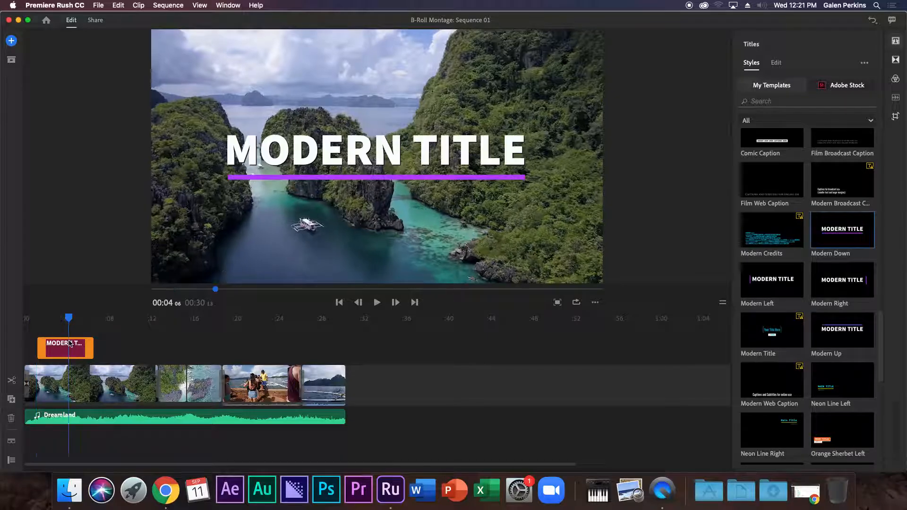
double_click(363, 150)
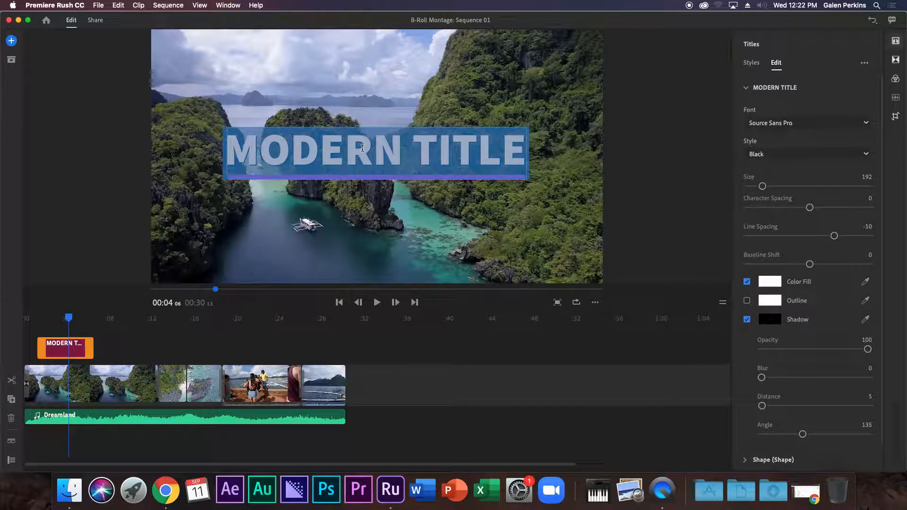
type("Sailing in F")
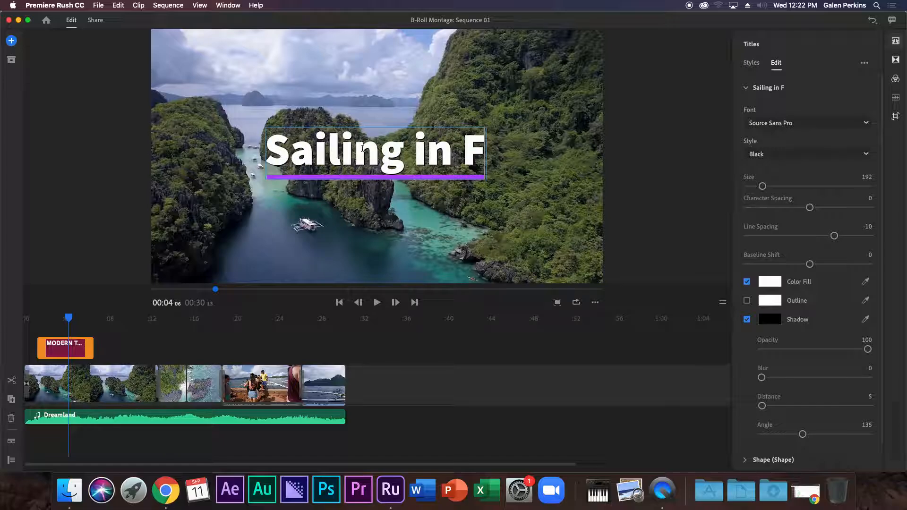
type("rench Polyne")
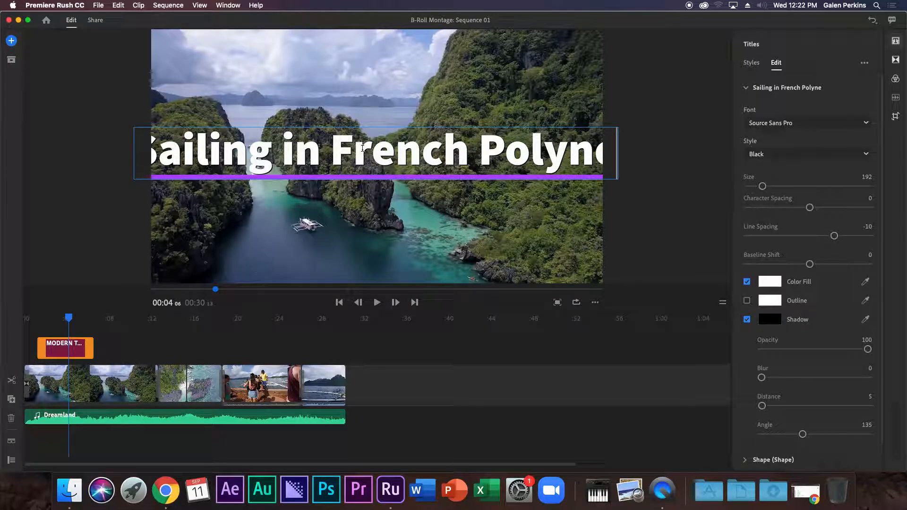
key("BackSpace")
key("BackSpace")
key("BackSpace")
key("BackSpace")
key("BackSpace")
key("BackSpace")
key("BackSpace")
key("BackSpace")
key("BackSpace")
key("BackSpace")
key("BackSpace")
key("BackSpace")
key("BackSpace")
key("BackSpace")
key("BackSpace")
key("BackSpace")
key("BackSpace")
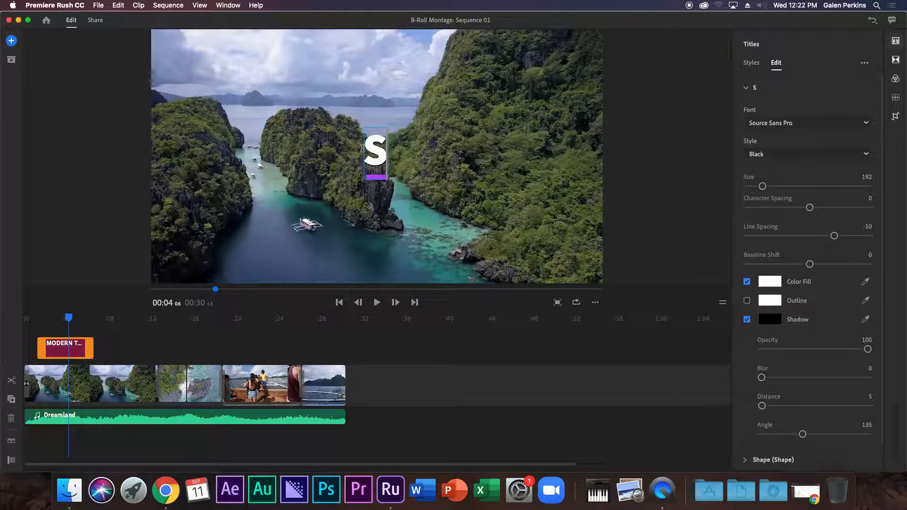
type("ing in F")
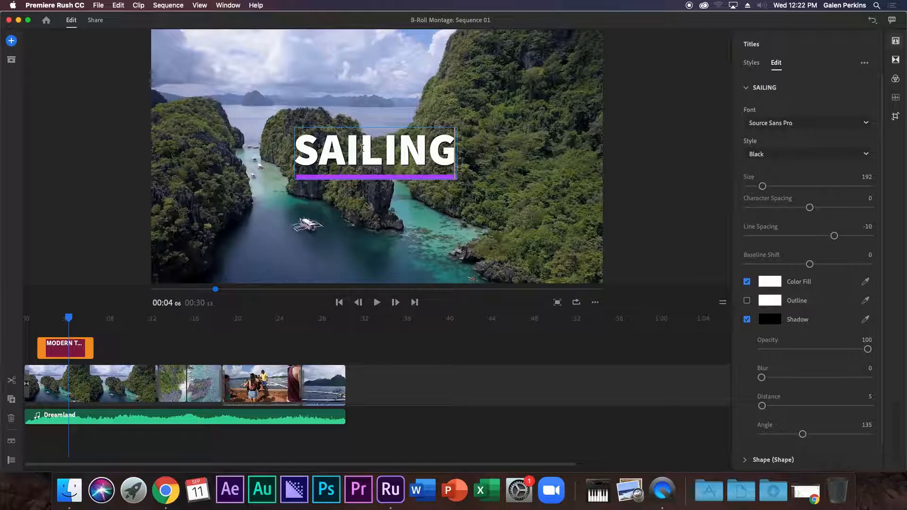
key("BackSpace")
key("BackSpace")
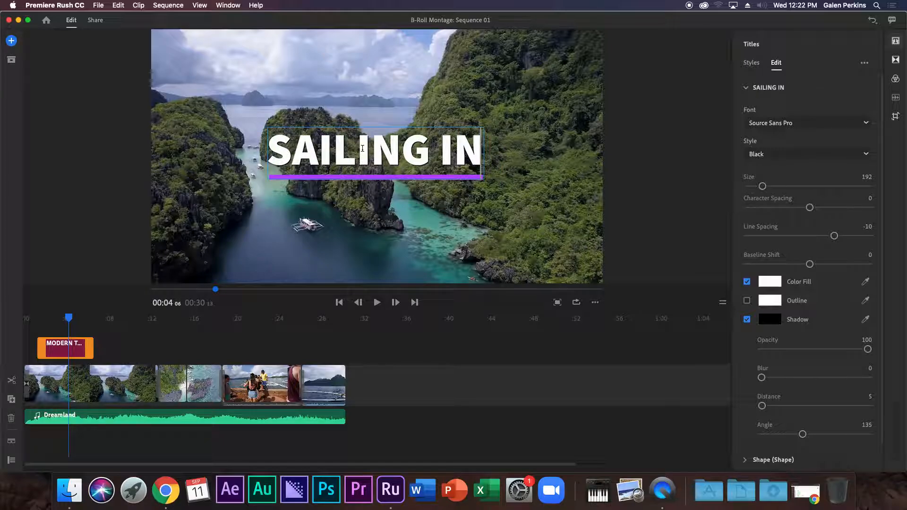
key("Return")
type("French")
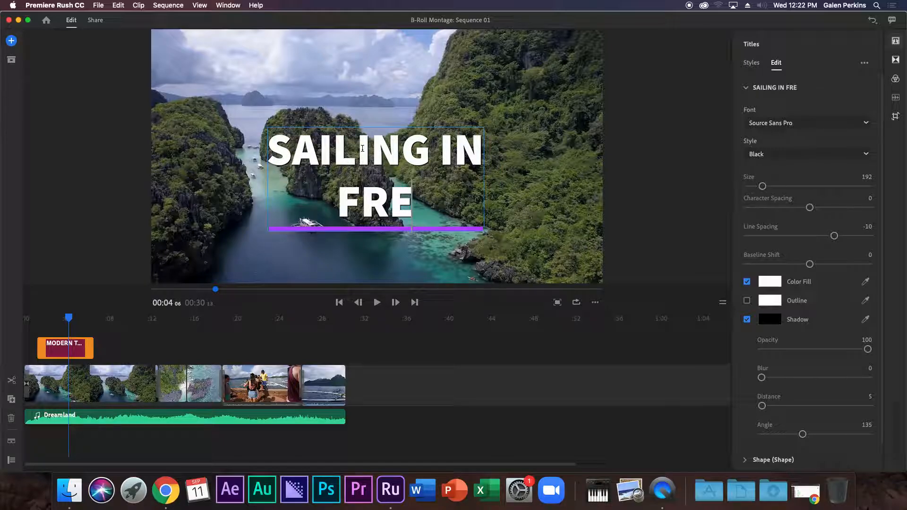
type(" Polyn")
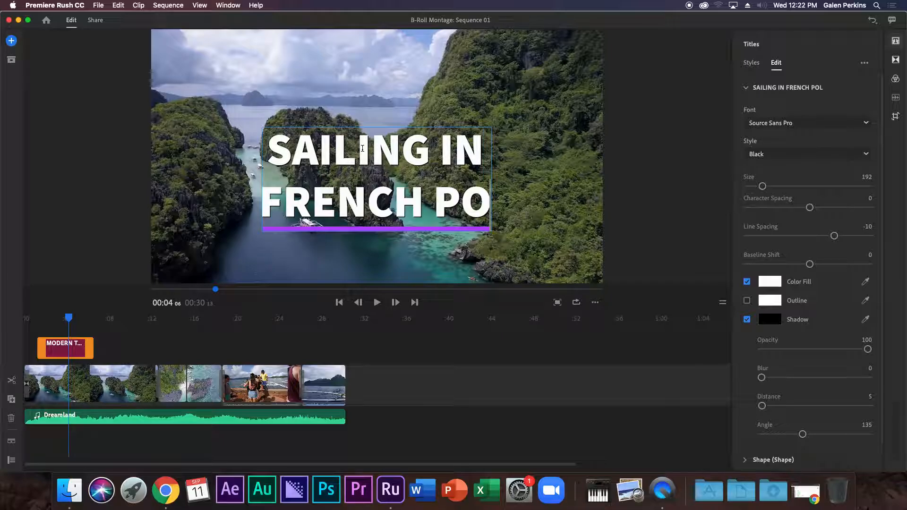
type("esia")
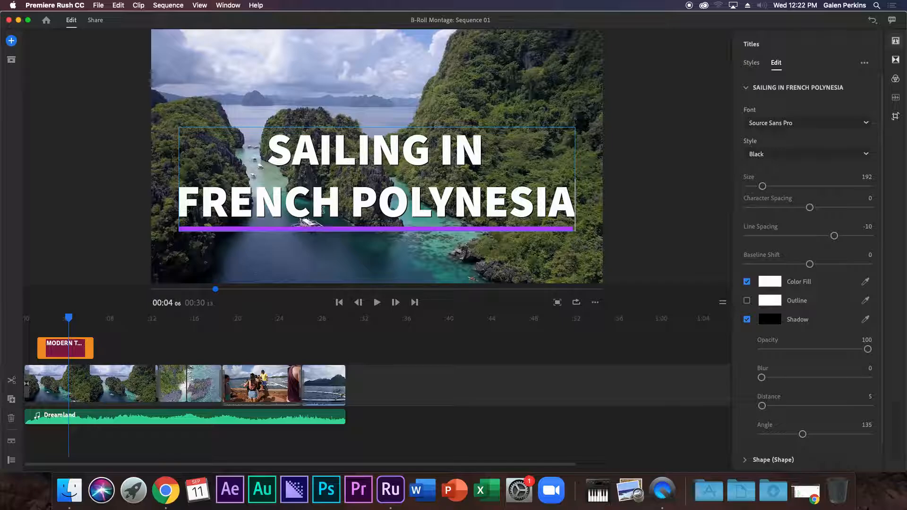
left_click(133, 366)
Drag the title slightly higher in the Program Monitor frame.
left_click(81, 343)
left_click(350, 164)
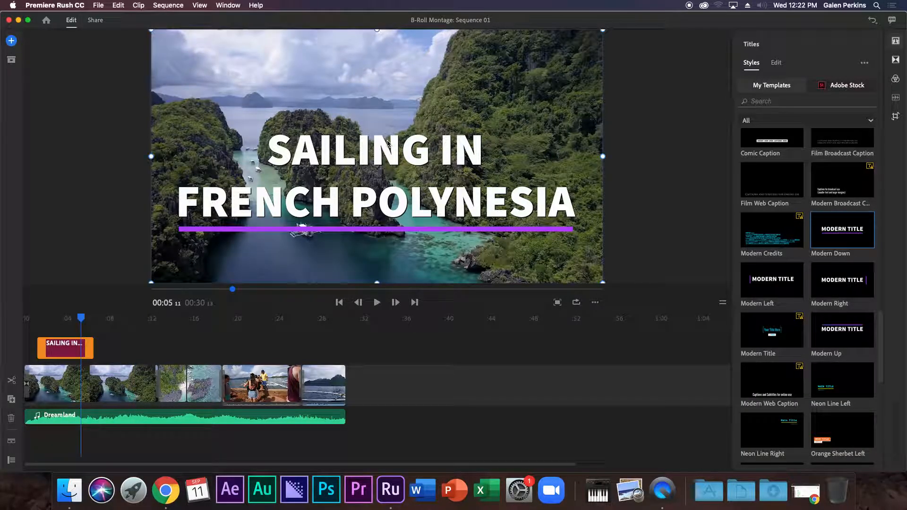
mouse_move(381, 132)
left_mouse_down()
mouse_move(368, 113)
mouse_move(385, 120)
left_mouse_up()
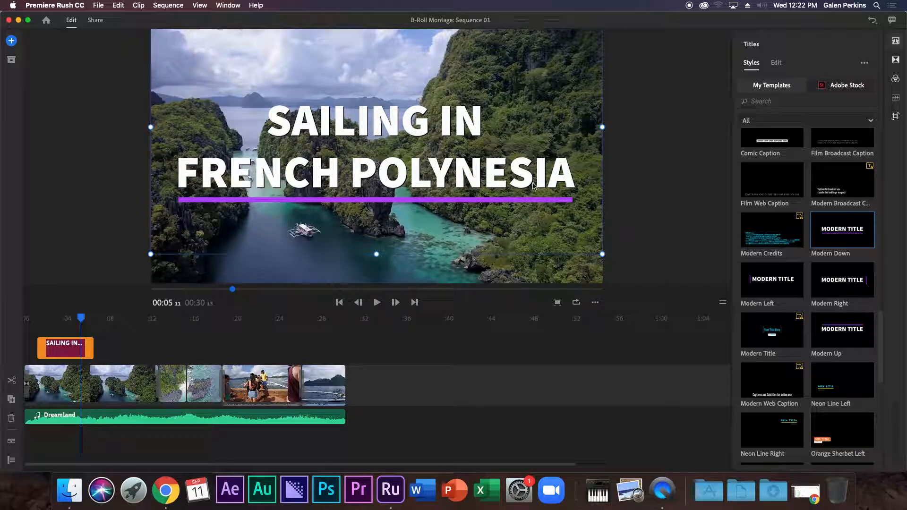
Change the title's underline shape outline colour from purple to yellow.
left_click(777, 64)
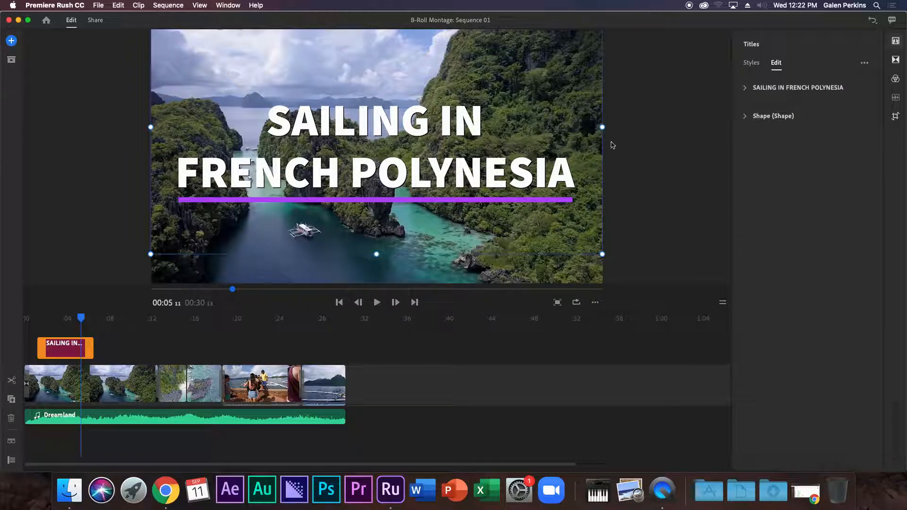
left_click(745, 118)
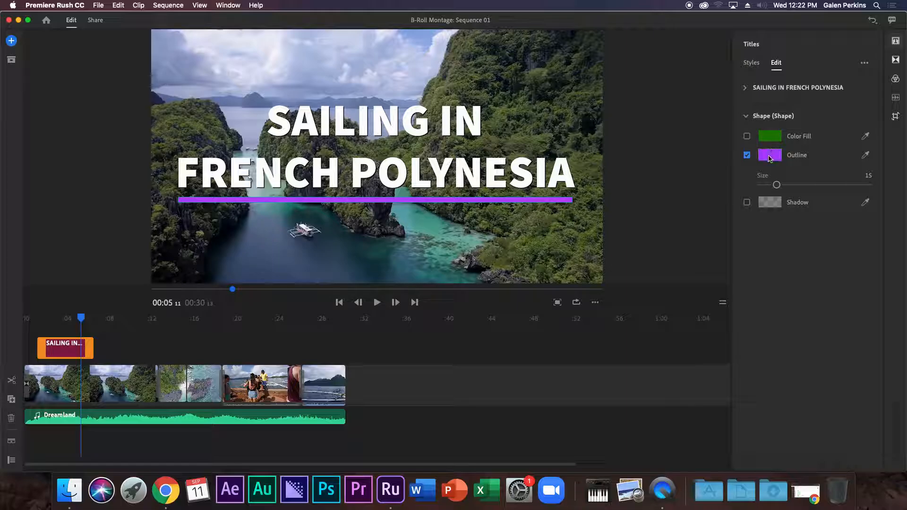
left_click(769, 155)
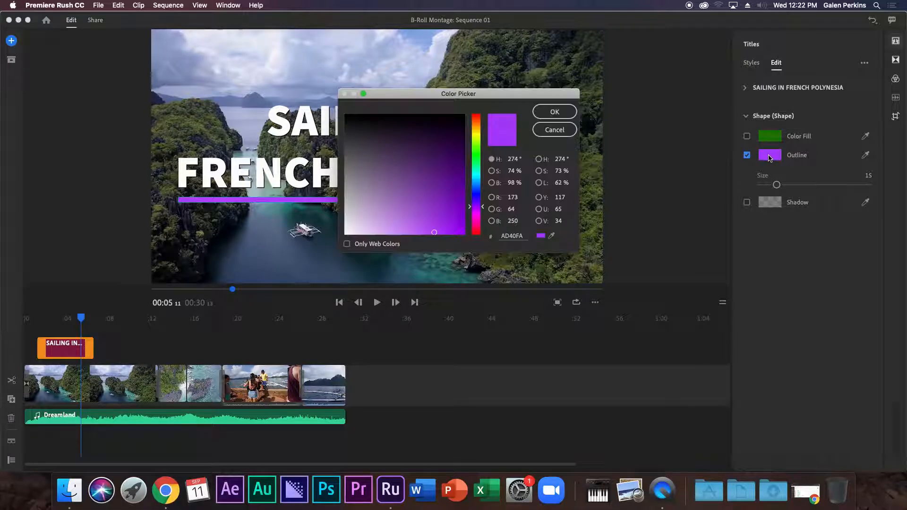
left_click(476, 137)
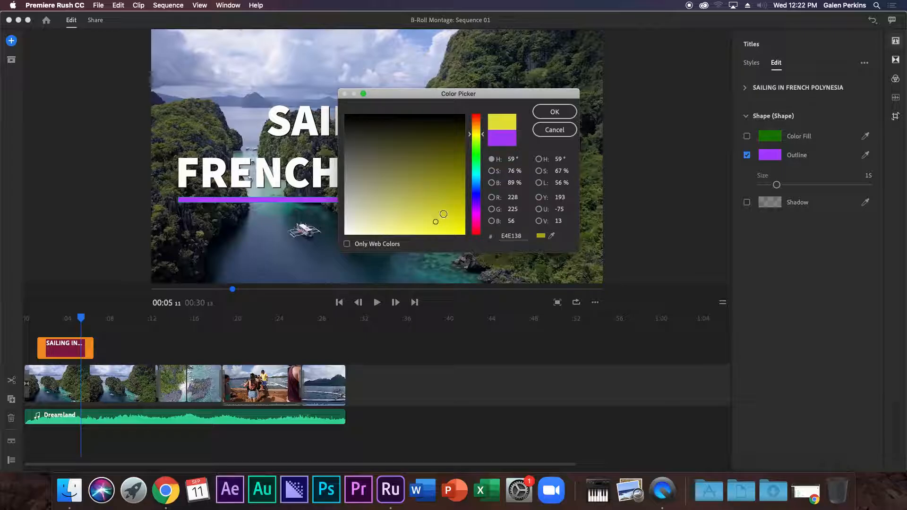
left_click(553, 112)
Play the montage from the start to review the recoloured title.
left_click_drag(85, 320, 29, 319)
key("space")
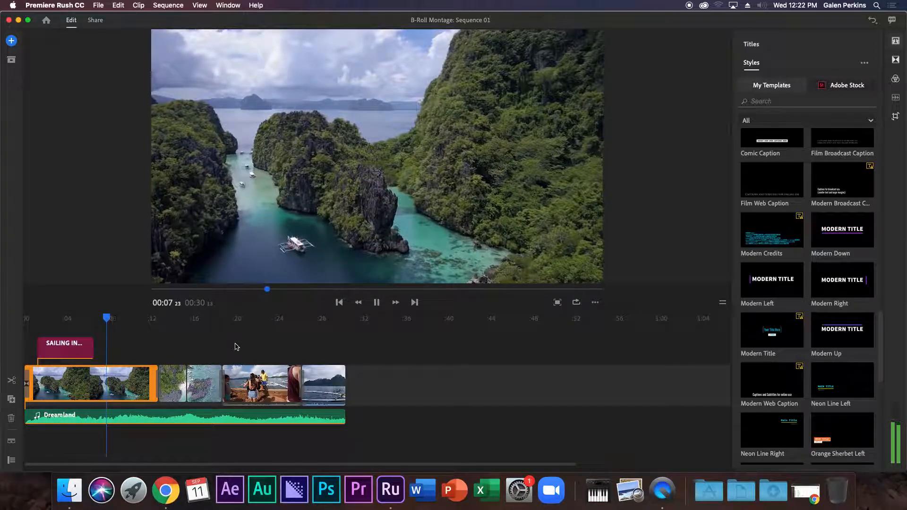
key("space")
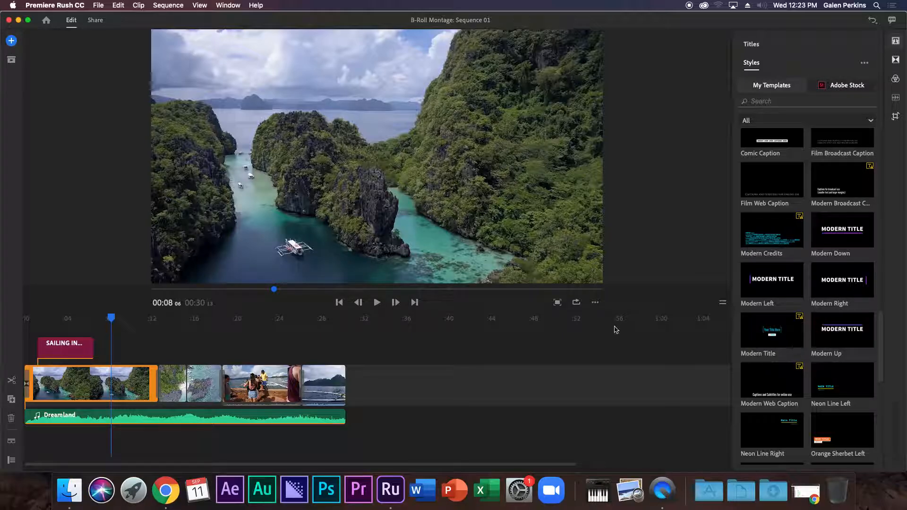
Drop a Modern Title near 00:08, sync its missing League Gothic font, and scrub to it.
left_click_drag(769, 333, 131, 352)
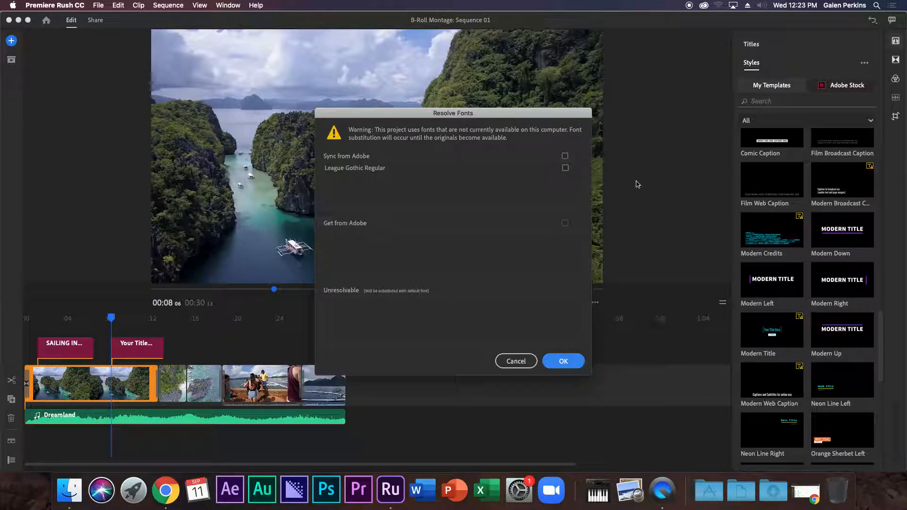
left_click(565, 156)
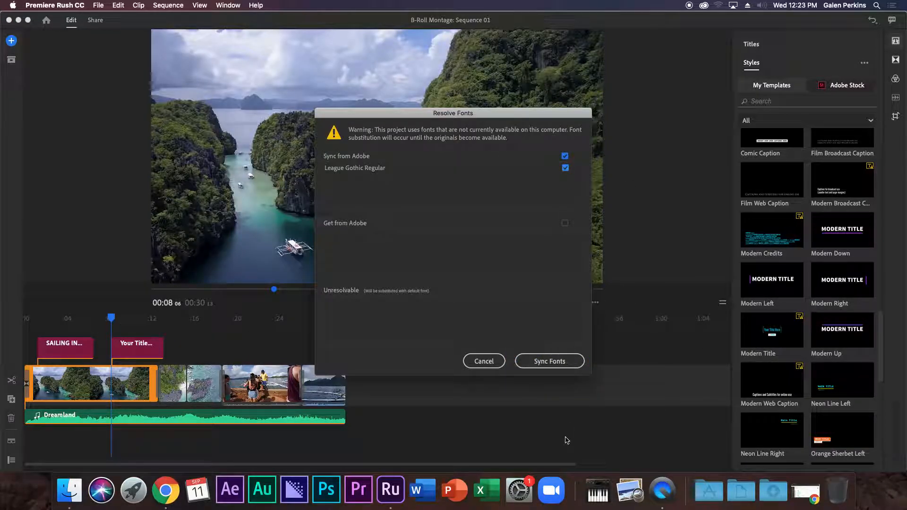
left_click(560, 360)
left_click(538, 266)
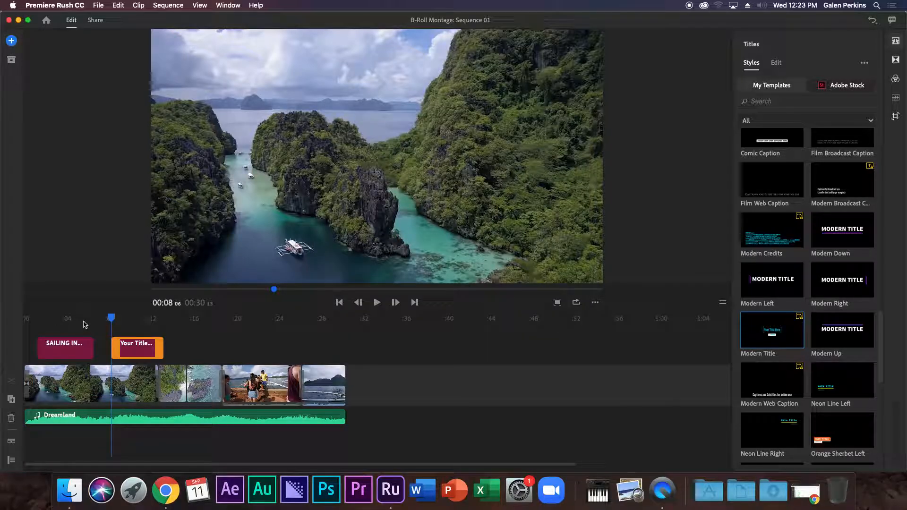
left_click_drag(113, 320, 137, 321)
Replace Your Title Here with DAY ONE and EPISODE with THE REEF.
left_click(364, 151)
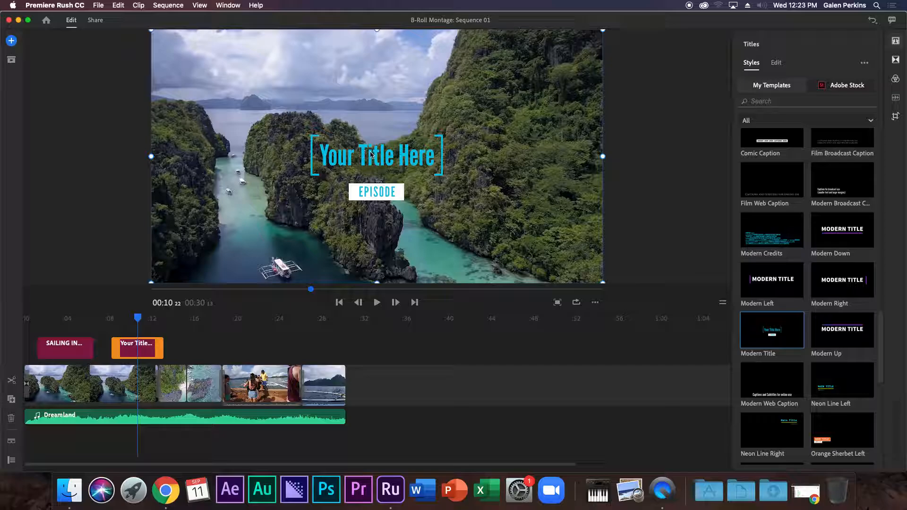
double_click(373, 152)
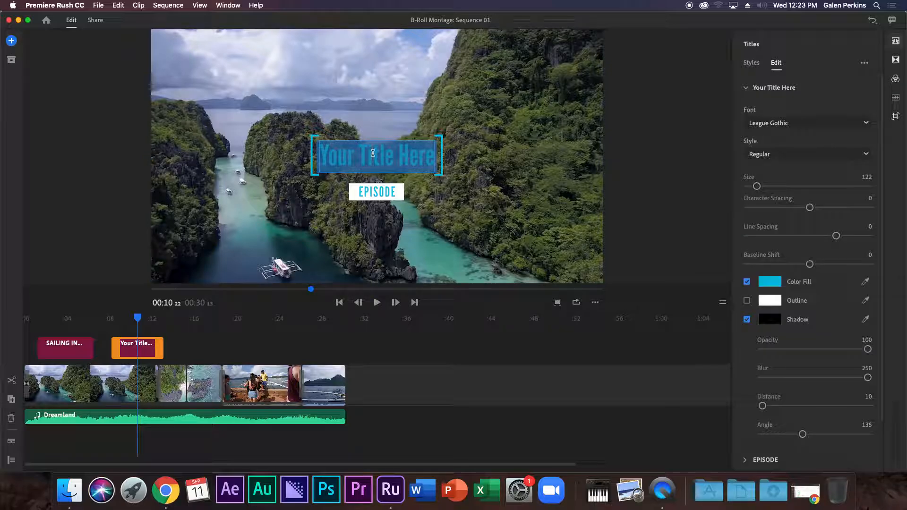
type("D")
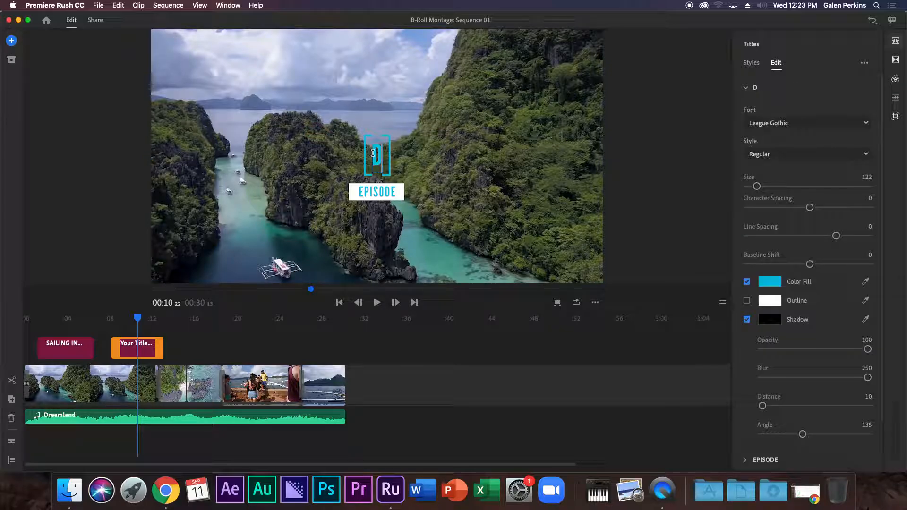
type("AY ONE")
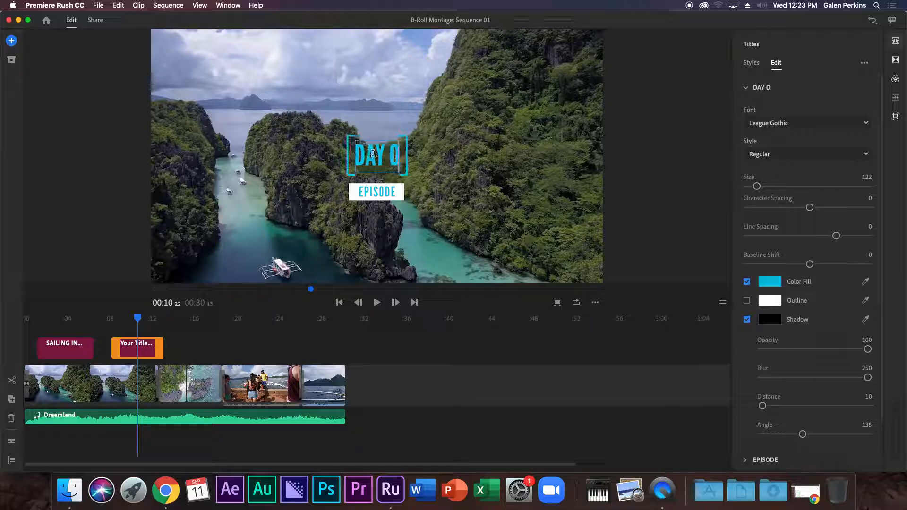
left_click(387, 193)
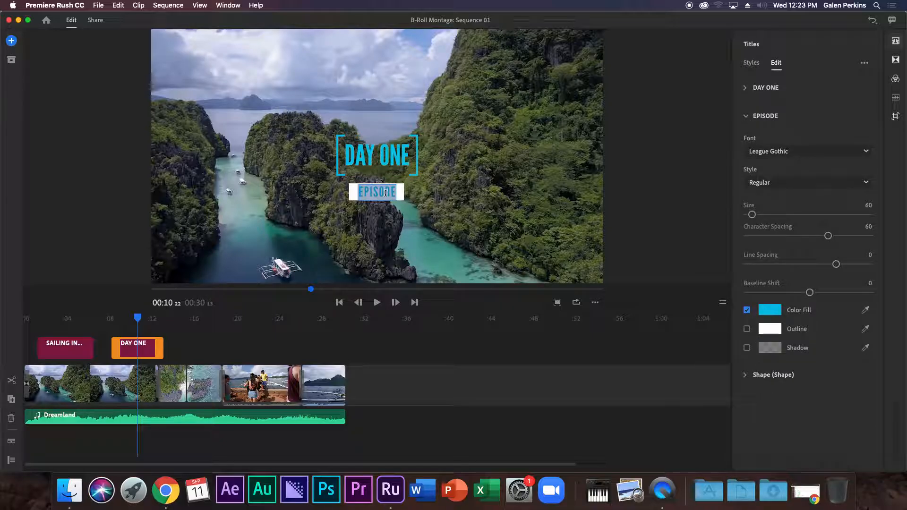
type("THE REEF")
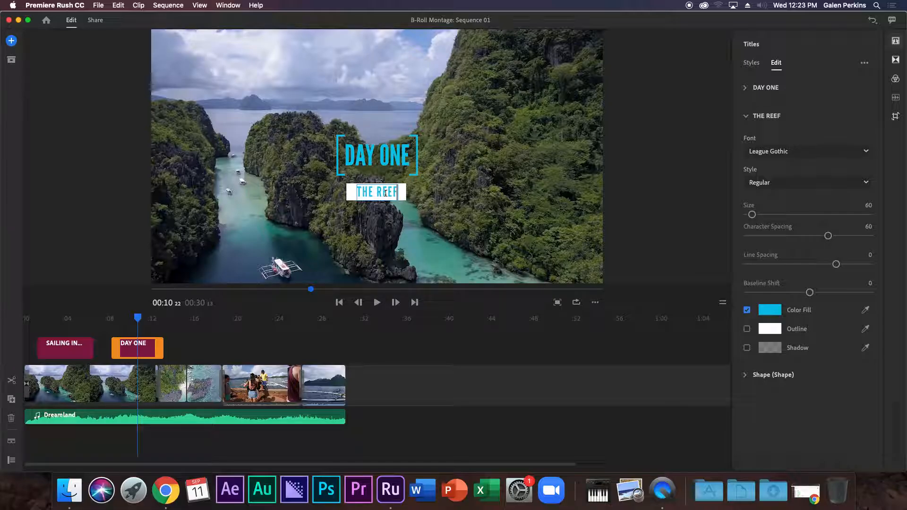
Play back from before the titles to check the DAY ONE / THE REEF title.
left_click_drag(138, 318, 107, 327)
key("space")
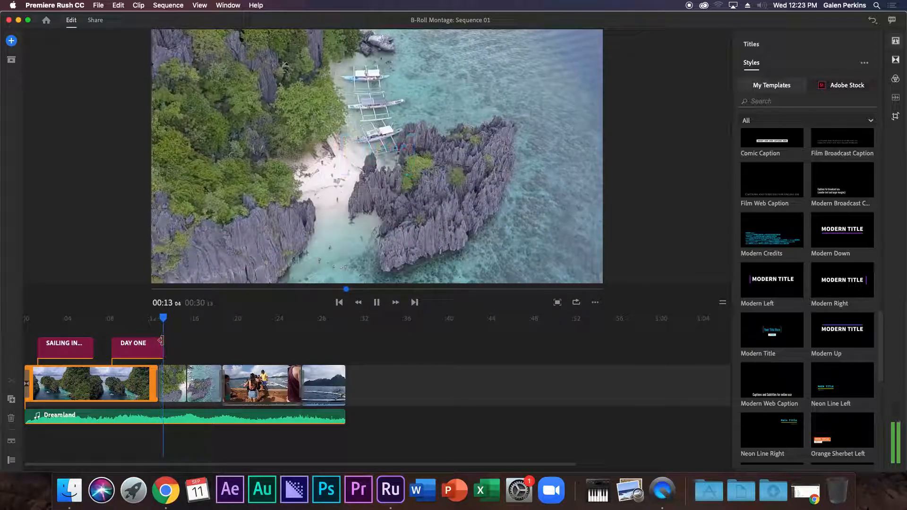
key("space")
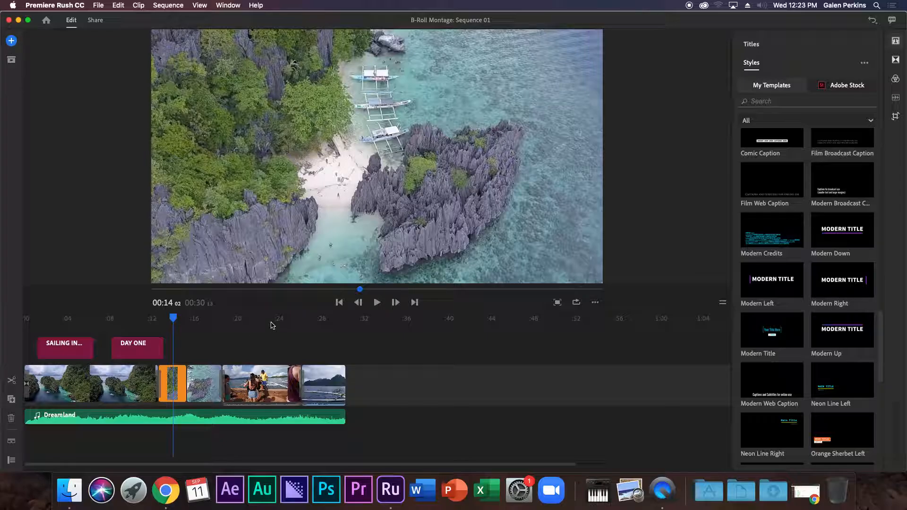